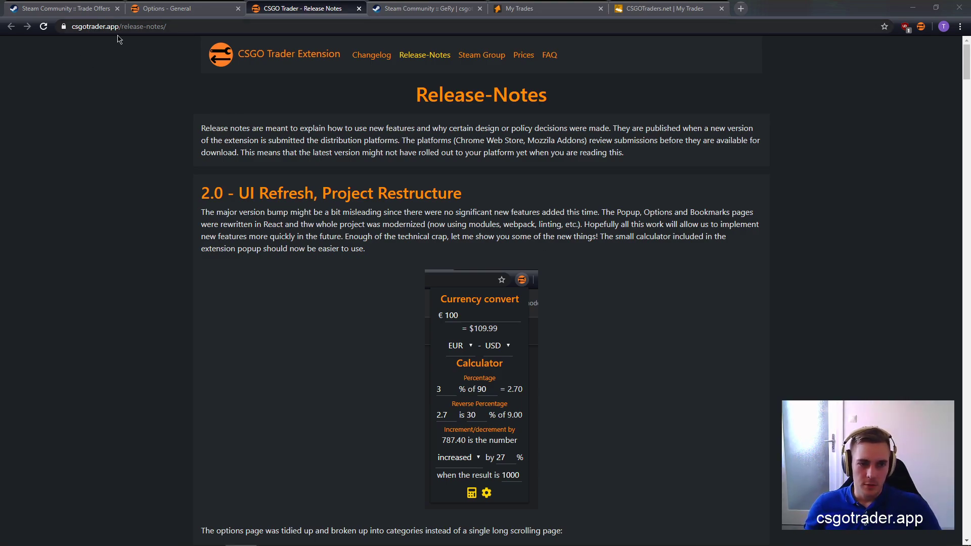
# - Highlight the 2.0 version number in the csgotrader.app page heading
pyautogui.click(147, 51)
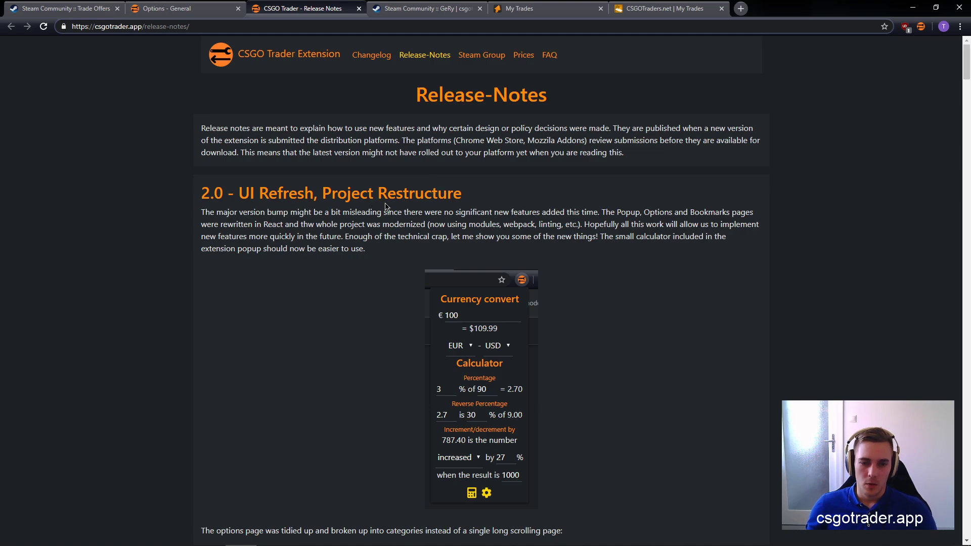
pyautogui.scroll(-5, 378, 200)
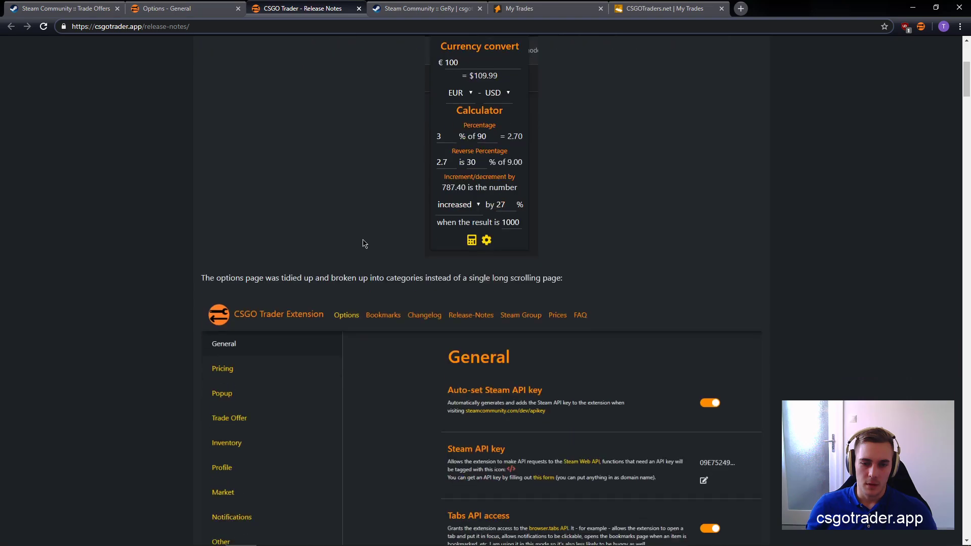
pyautogui.scroll(5, 364, 242)
pyautogui.moveTo(206, 193); pyautogui.dragTo(234, 193)
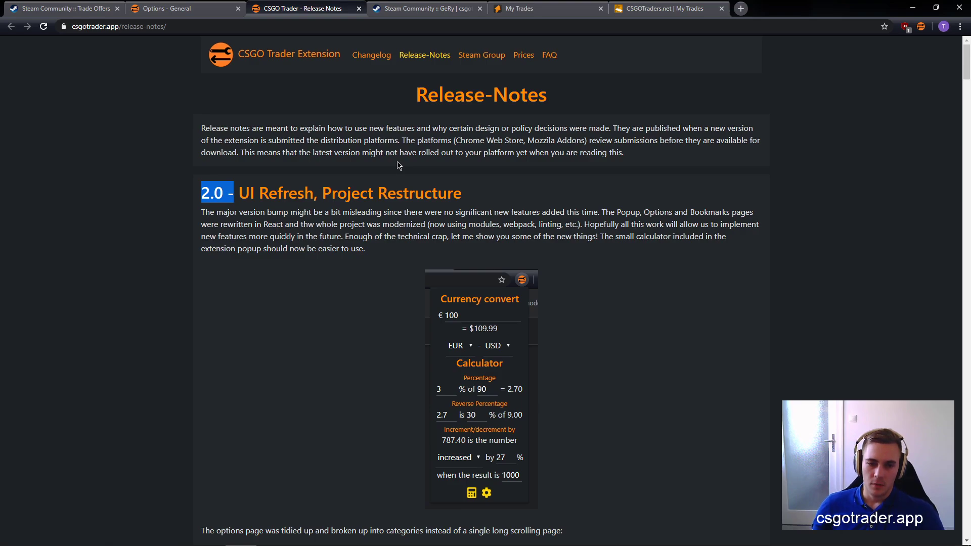
pyautogui.scroll(-5, 327, 146)
pyautogui.scroll(5, 327, 146)
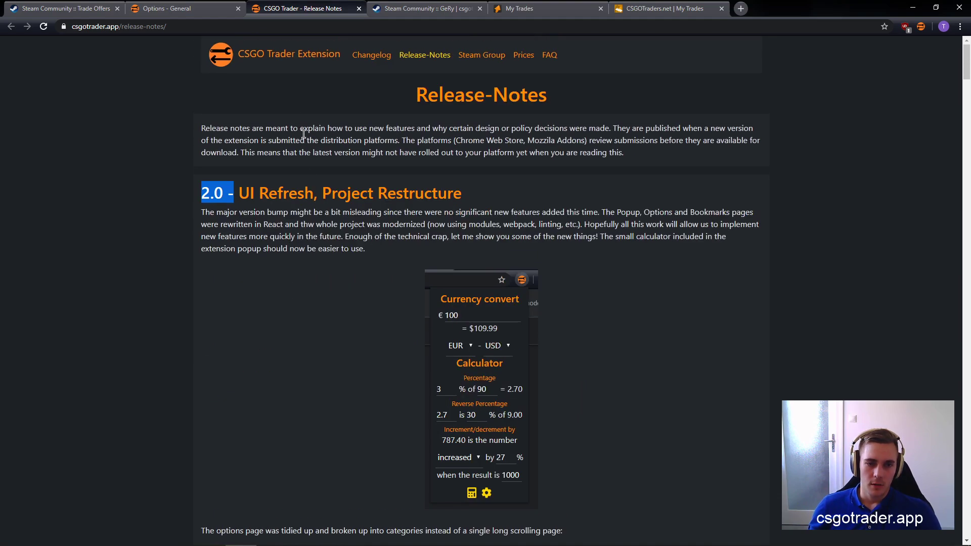
# - Go to the csgotrader.app home page, then close that tab
pyautogui.click(98, 29)
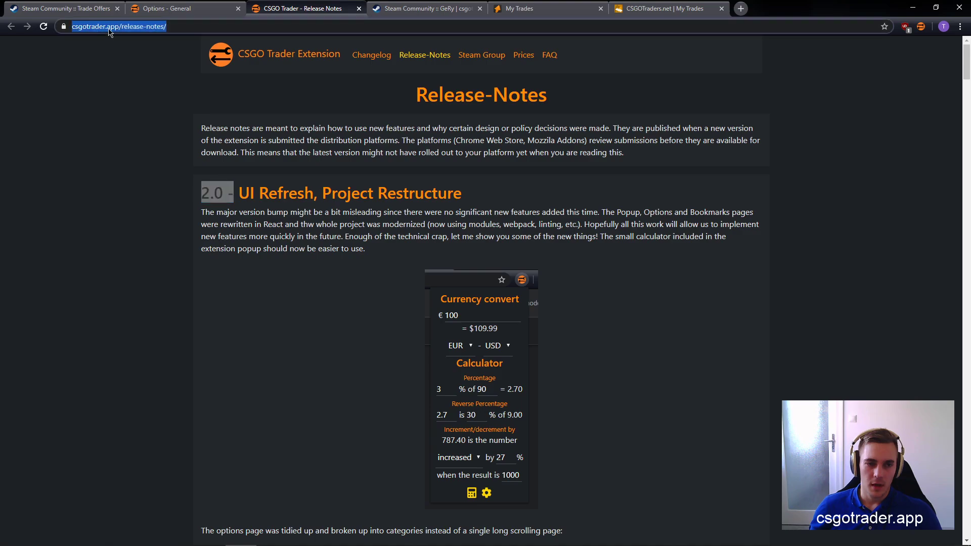
pyautogui.click(108, 29)
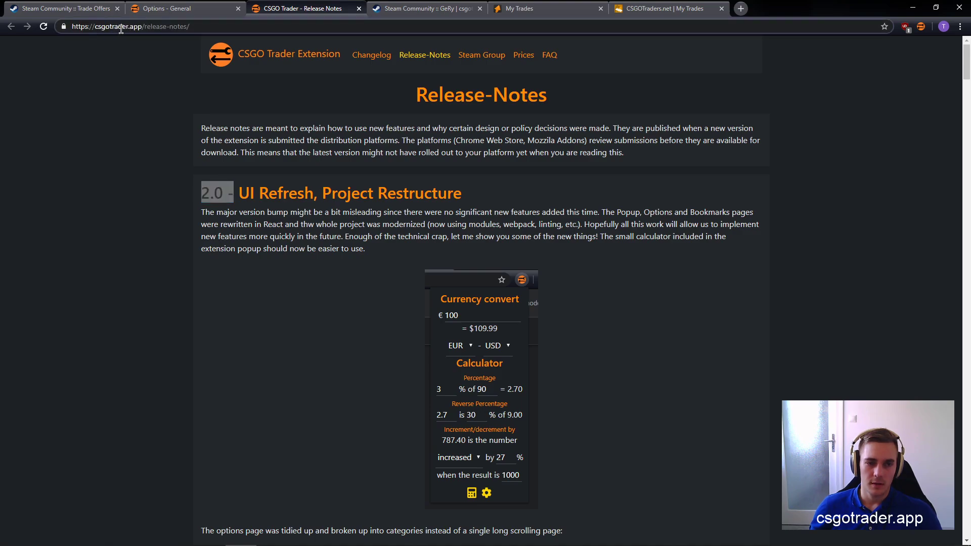
pyautogui.click(305, 52)
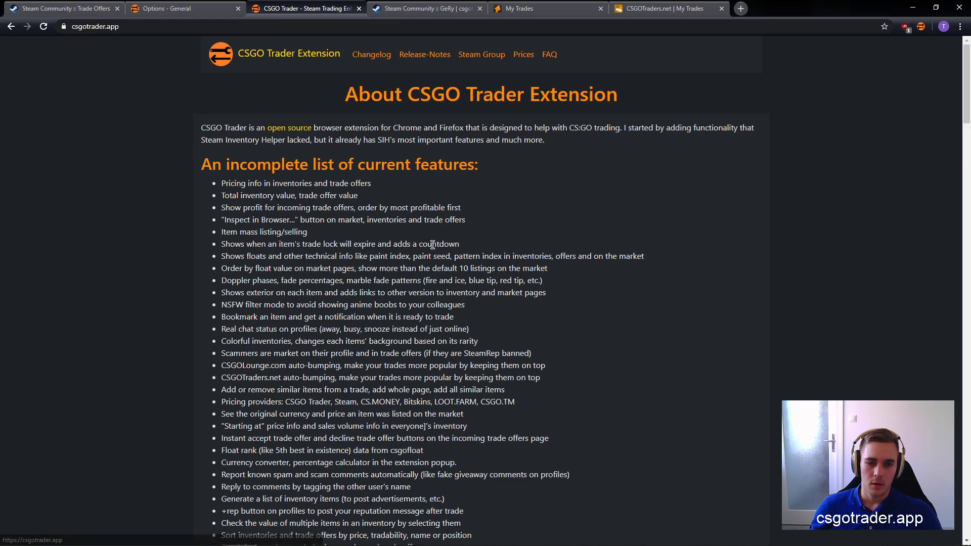
pyautogui.scroll(-6, 494, 353)
pyautogui.scroll(7, 494, 353)
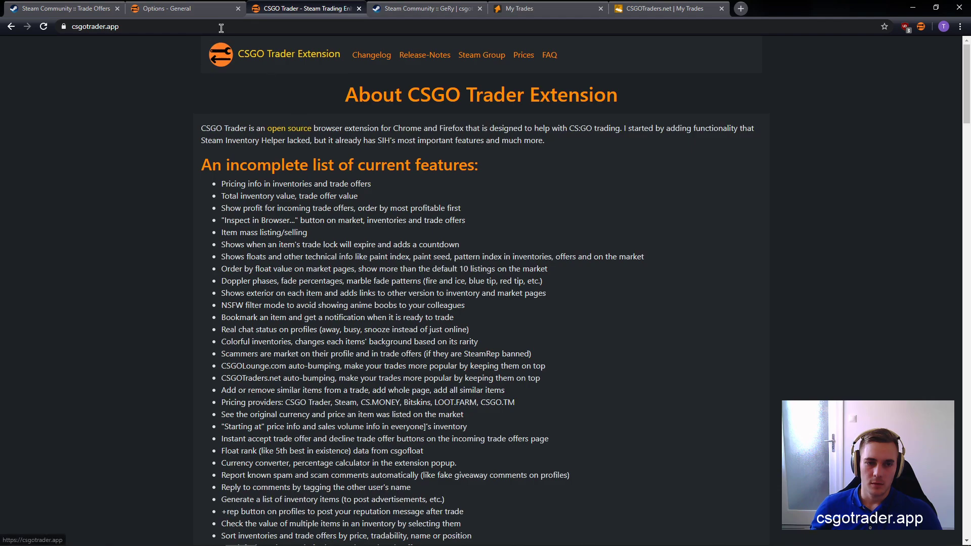
pyautogui.hotkey('ctrl', 'w')
# - Reload the Steam trade offers page and highlight the active and profitable offer counts
pyautogui.click(81, 6)
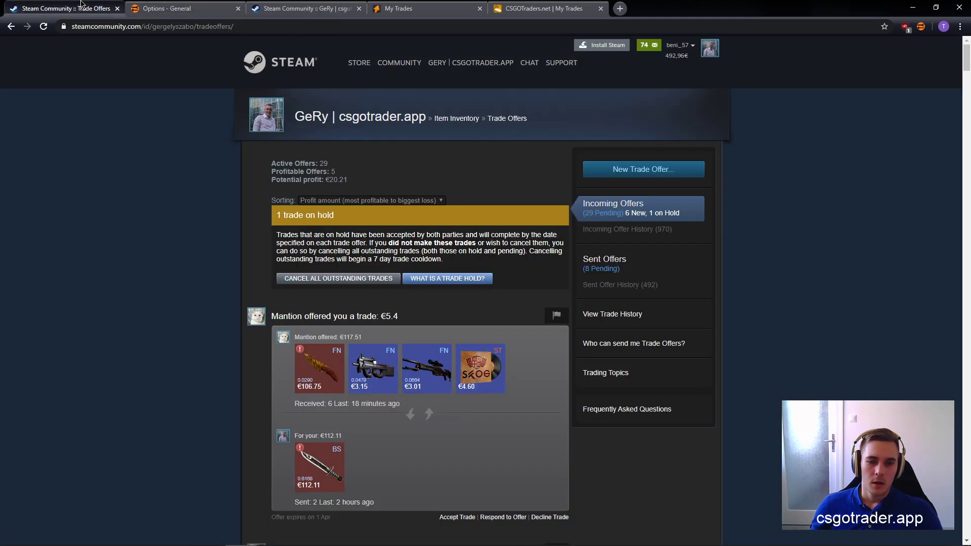
pyautogui.press('F5')
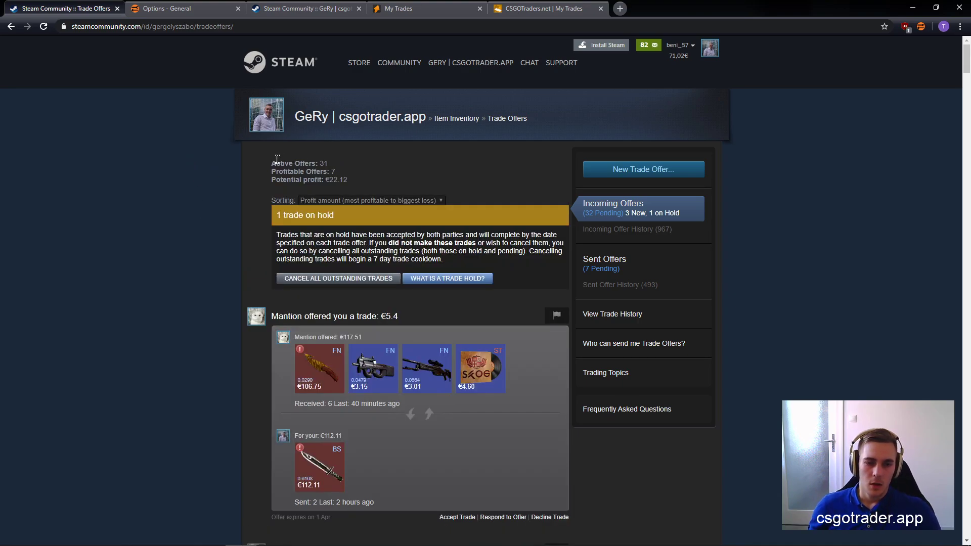
pyautogui.moveTo(281, 159); pyautogui.dragTo(340, 175)
pyautogui.click(378, 182)
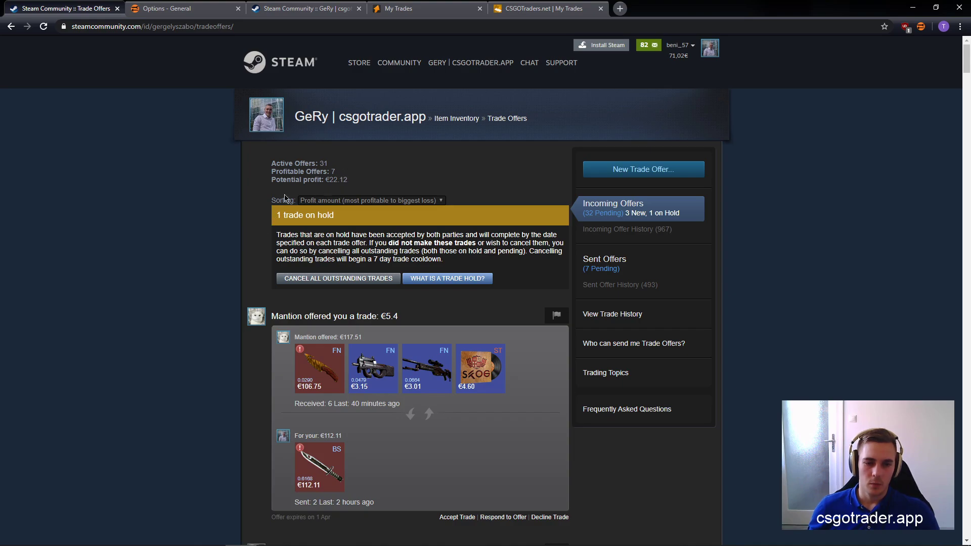
# - Scroll down through the incoming trade offers to review their items
pyautogui.scroll(-3, 195, 252)
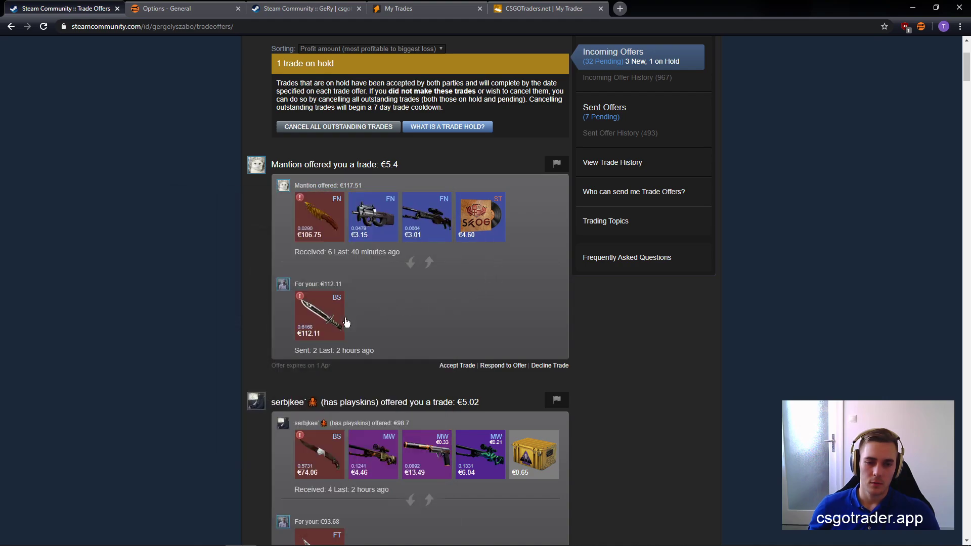
pyautogui.moveTo(313, 332)
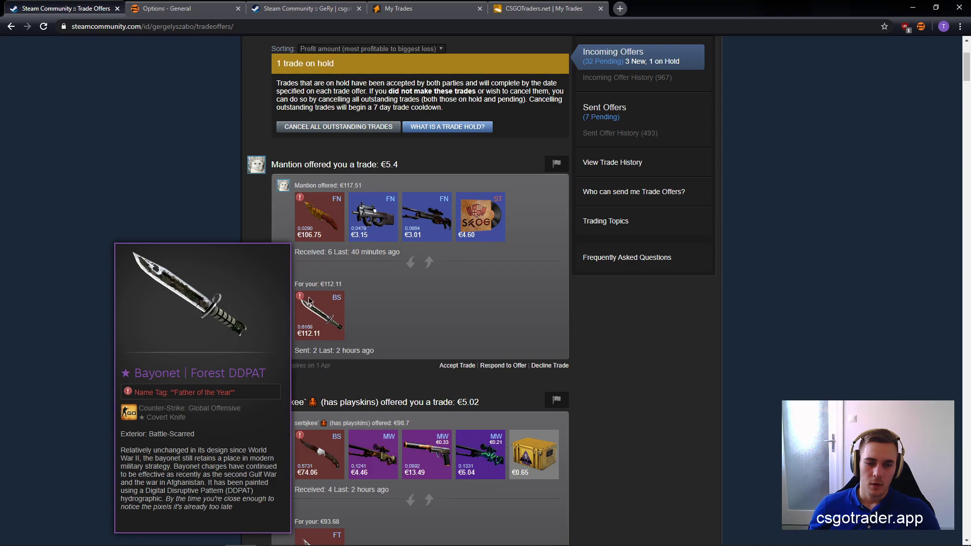
pyautogui.moveTo(396, 202)
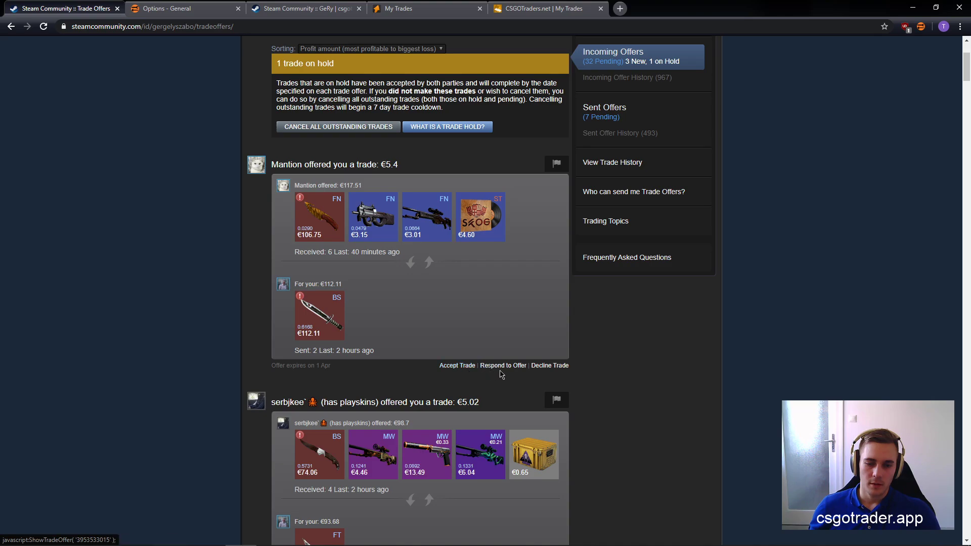
pyautogui.scroll(-4, 127, 279)
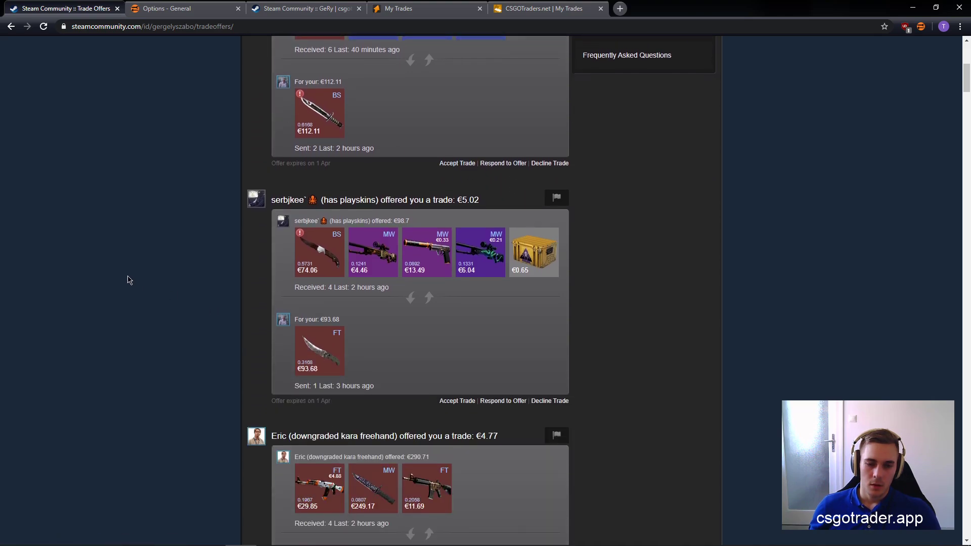
pyautogui.scroll(-3, 139, 284)
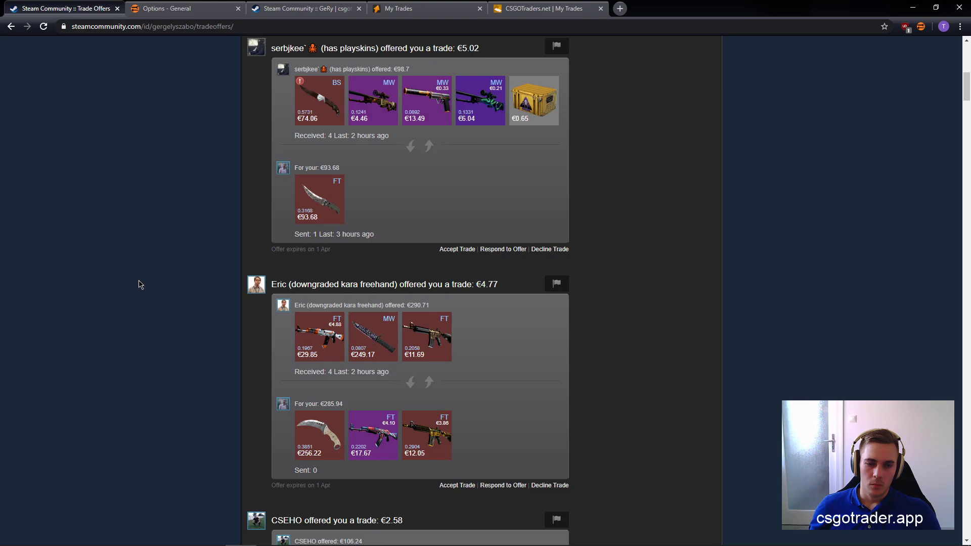
pyautogui.scroll(-1, 144, 304)
# - Open the first incoming offer in a new tab and sort your inventory cheapest first
pyautogui.middleClick(150, 334)
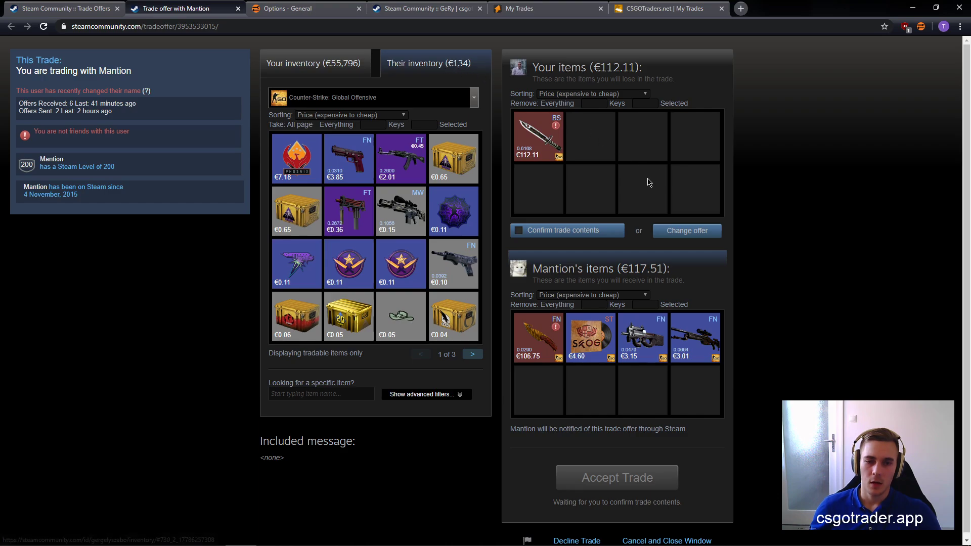
pyautogui.click(591, 93)
pyautogui.click(329, 65)
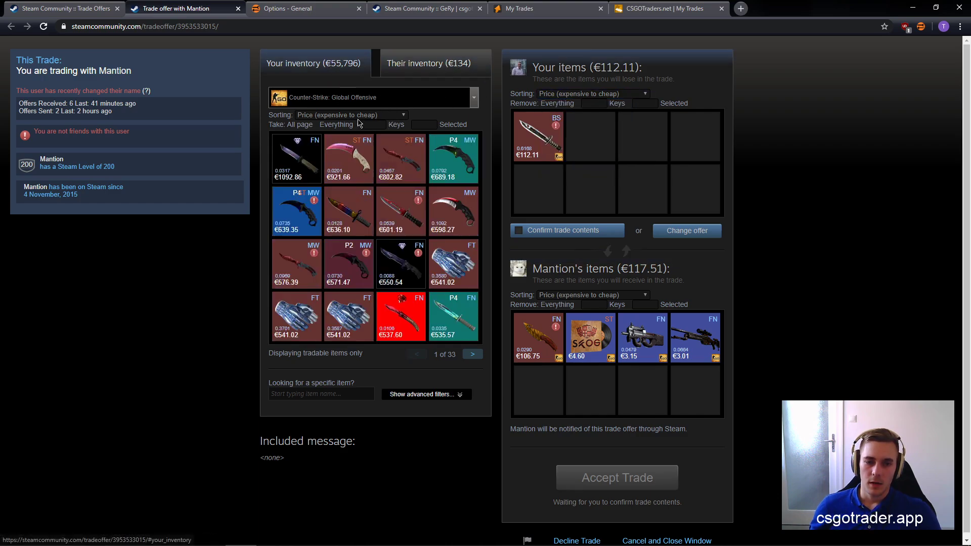
pyautogui.click(349, 115)
pyautogui.click(354, 150)
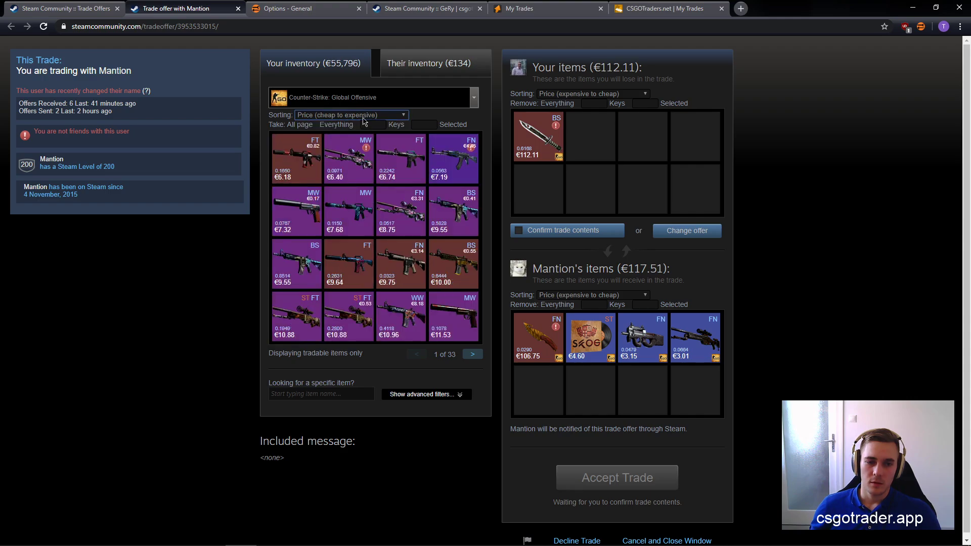
pyautogui.click(364, 116)
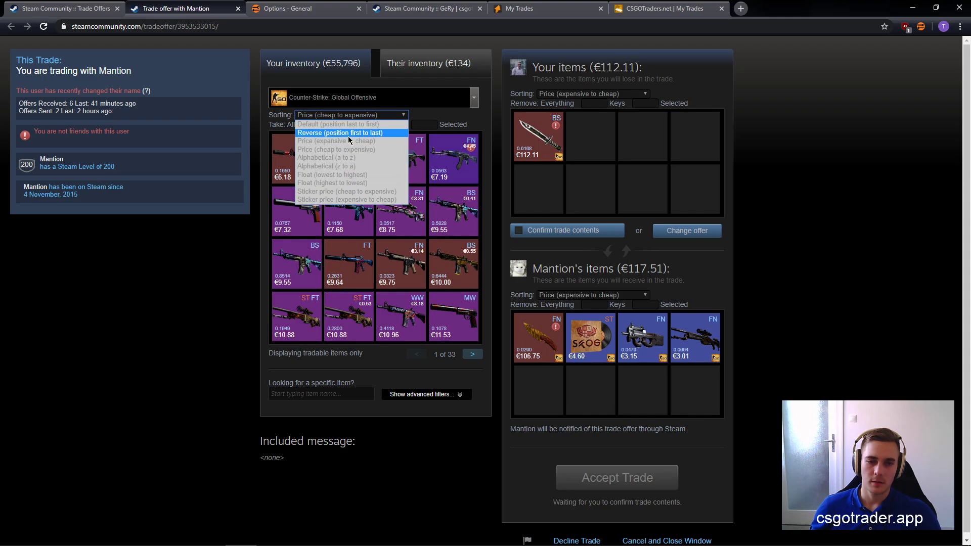
pyautogui.click(645, 165)
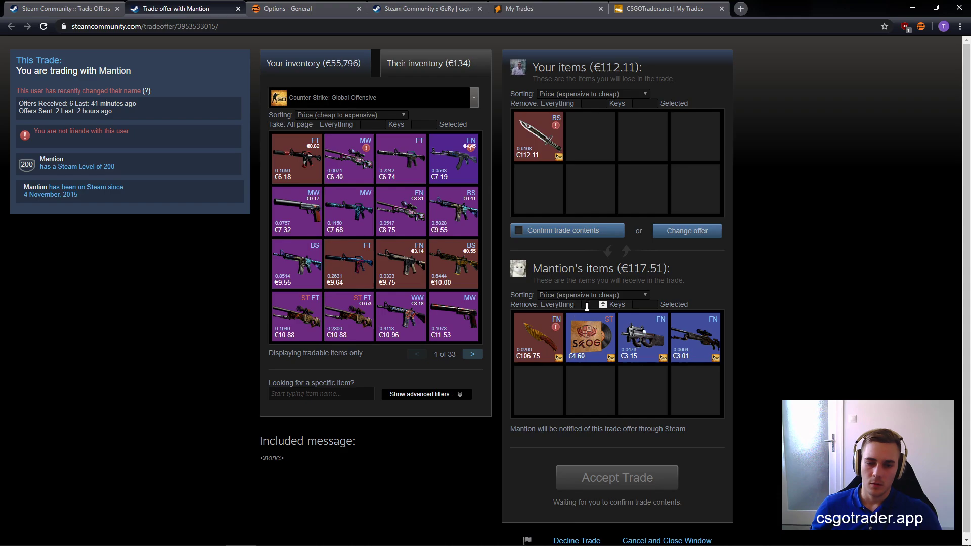
# - Check the given knife's action options, then return to the trade offers list
pyautogui.scroll(-1, 593, 319)
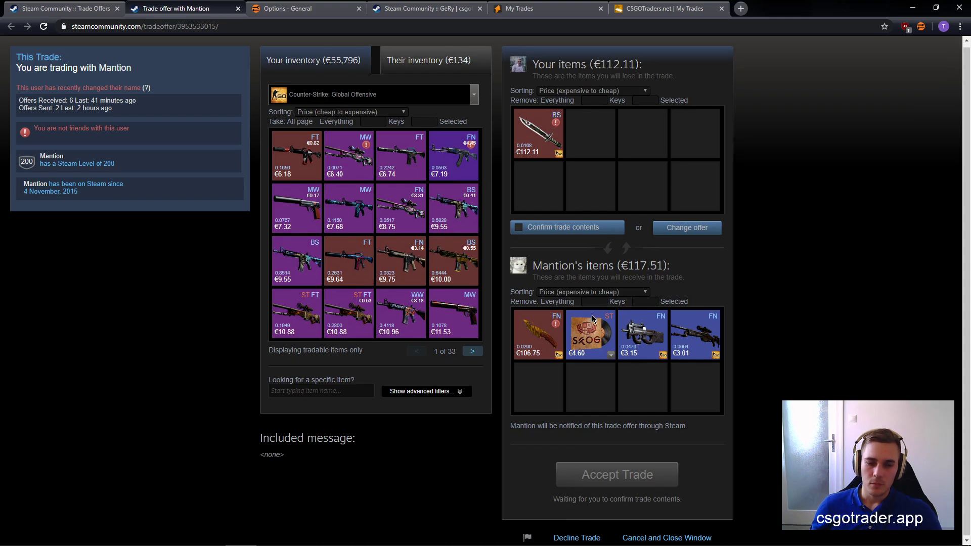
pyautogui.scroll(1, 647, 185)
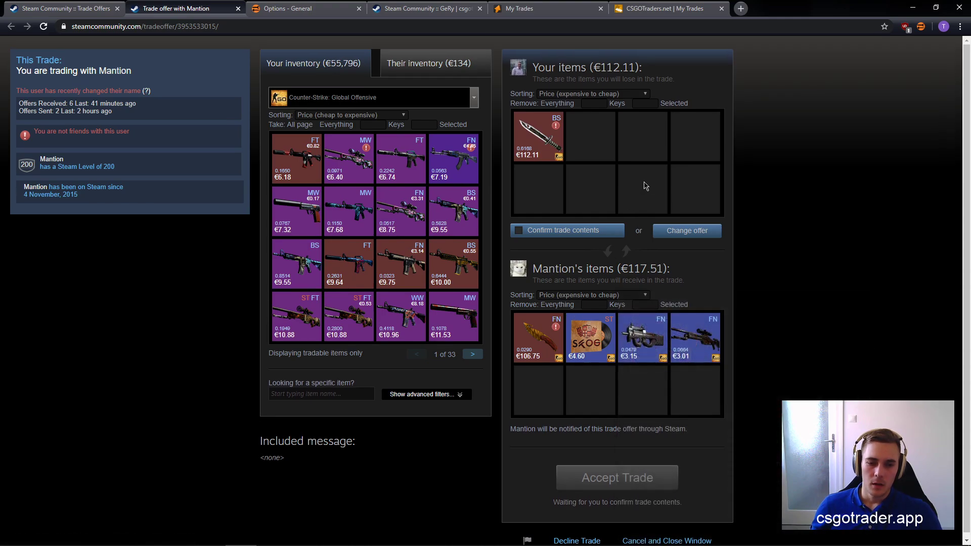
pyautogui.click(559, 159)
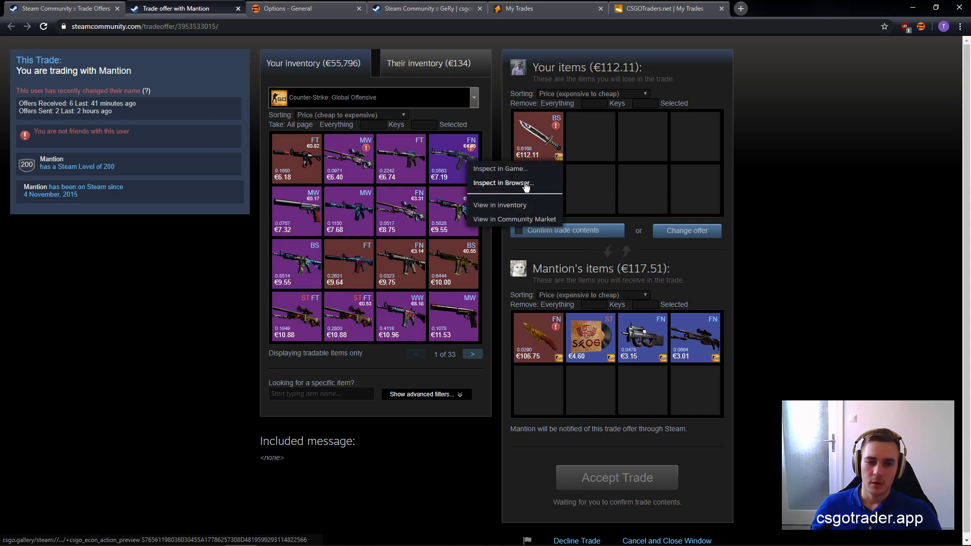
pyautogui.click(635, 183)
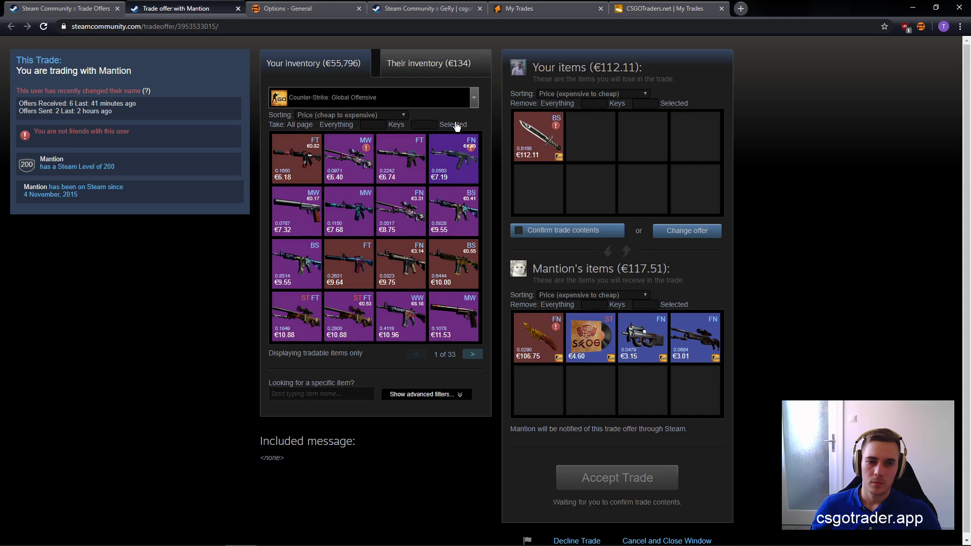
pyautogui.click(115, 5)
# - Open your CS:GO inventory in a new tab and highlight its total value lines
pyautogui.middleClick(463, 163)
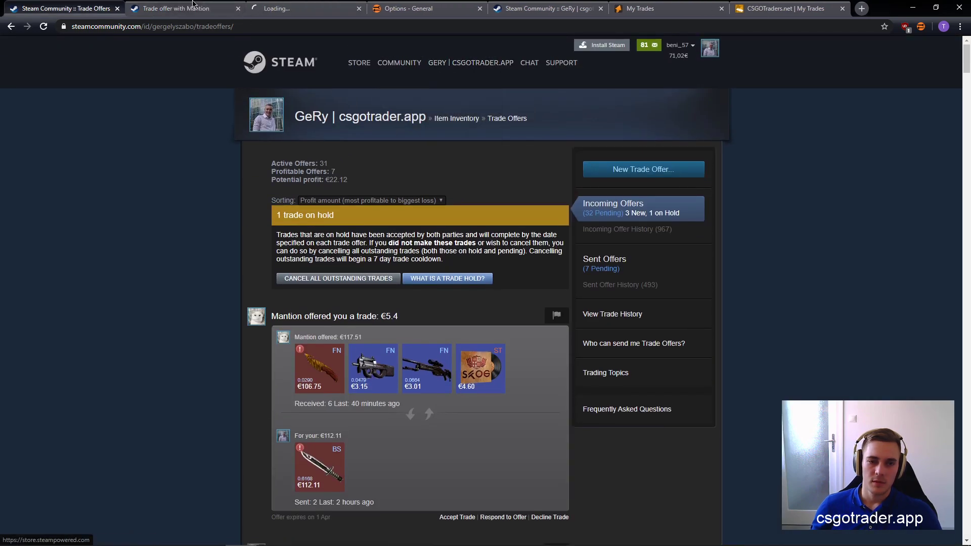
pyautogui.click(283, 9)
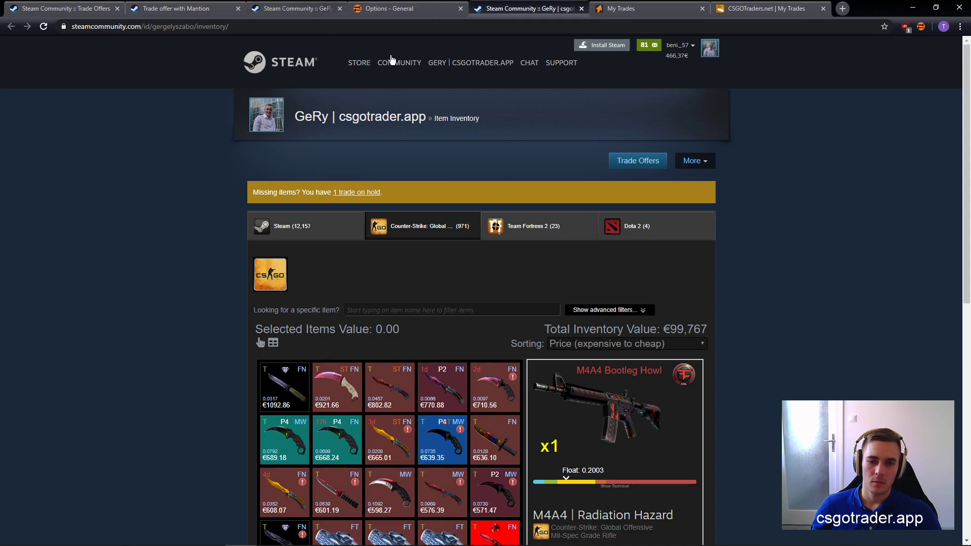
pyautogui.scroll(-4, 760, 230)
pyautogui.scroll(2, 718, 238)
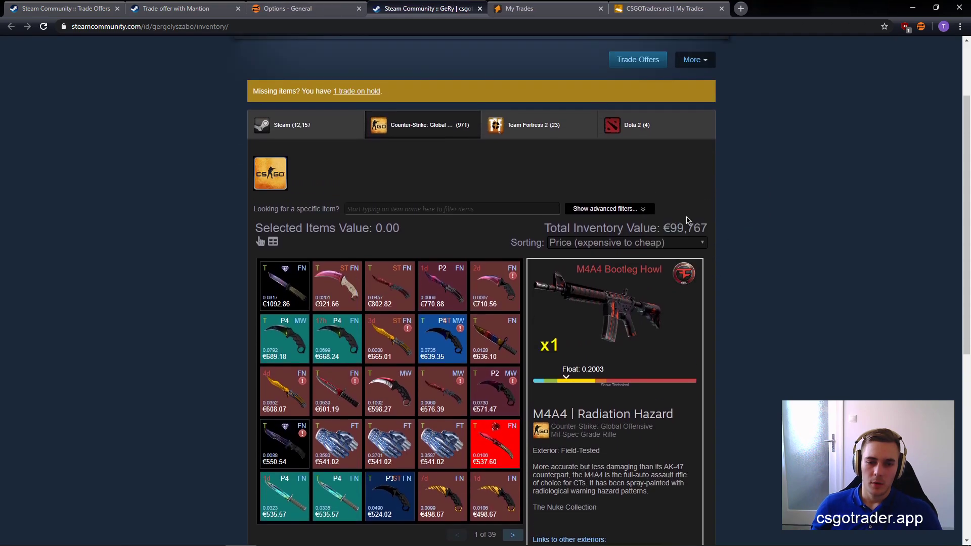
pyautogui.moveTo(706, 242); pyautogui.dragTo(747, 245)
pyautogui.click(684, 231)
# - View details of the StatTrak Karambit Doppler, then the €710.56 Karambit Fade
pyautogui.scroll(2, 644, 251)
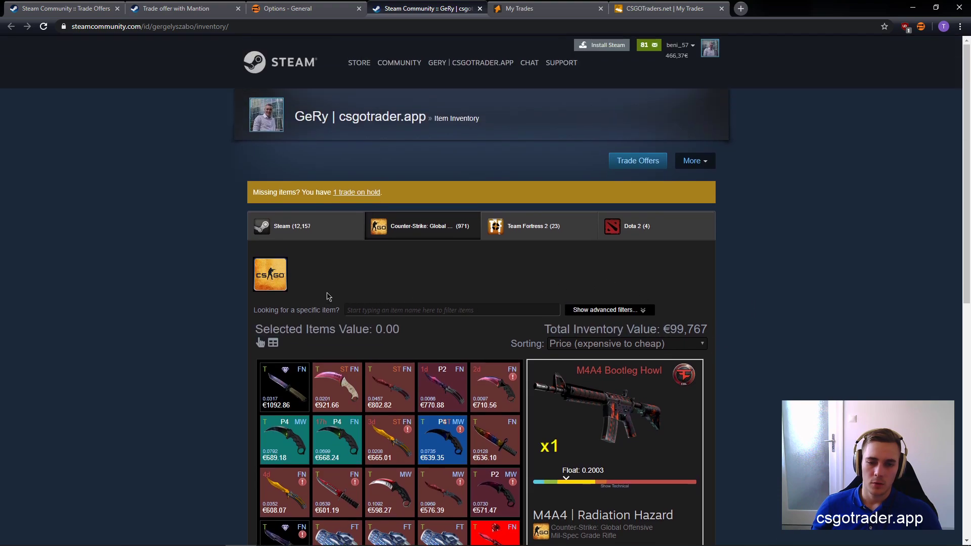
pyautogui.scroll(-3, 215, 294)
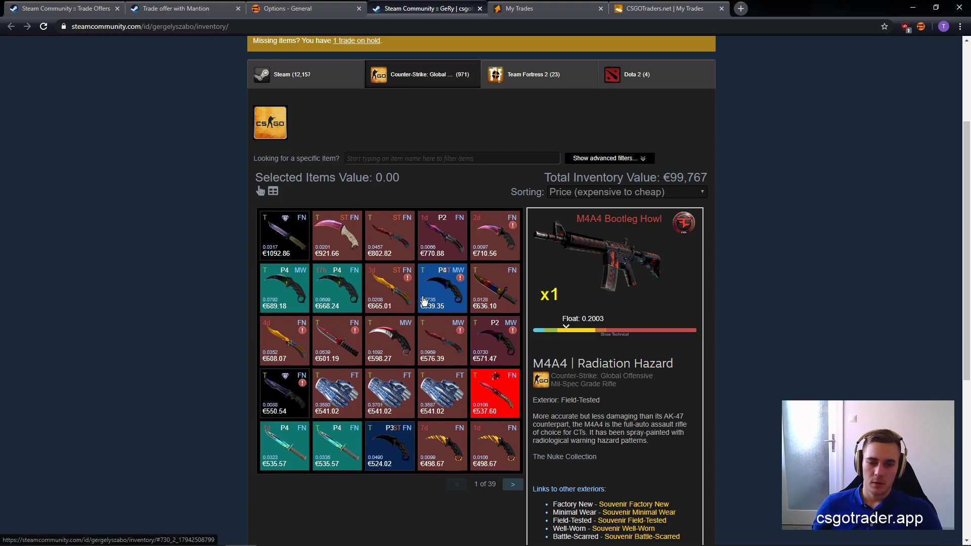
pyautogui.click(448, 293)
pyautogui.click(495, 239)
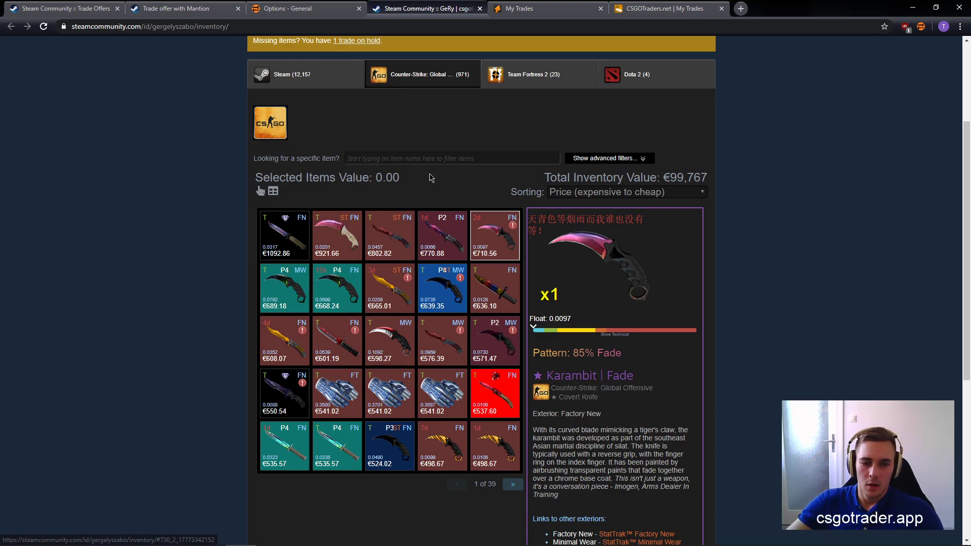
# - Queue the €668.24 Karambit, €665.01 Butterfly Knife and €639.35 Karambit Doppler for mass listing
pyautogui.click(260, 192)
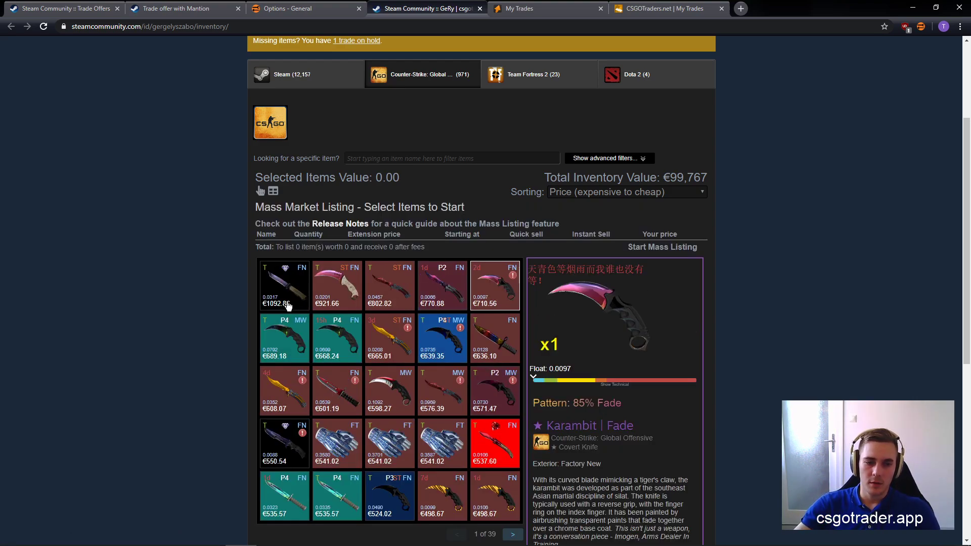
pyautogui.click(341, 344)
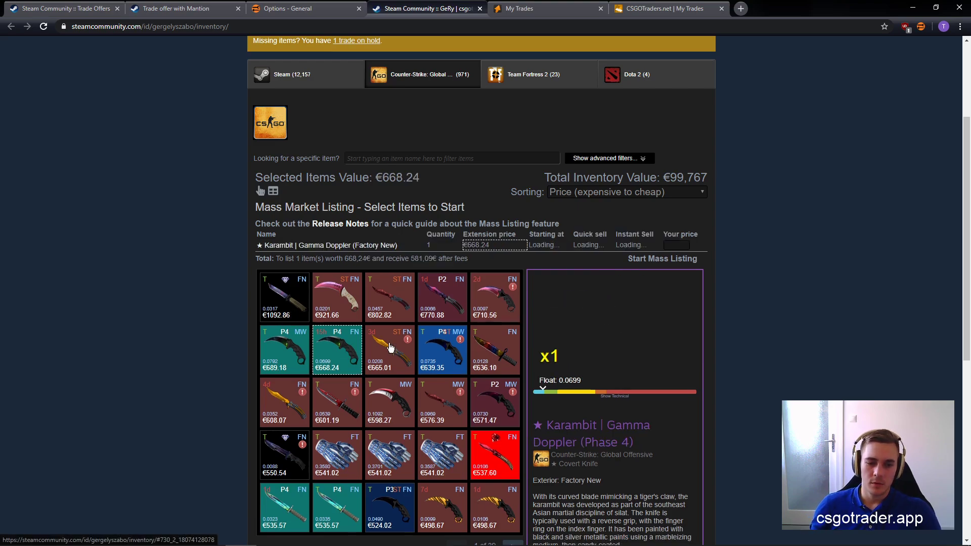
pyautogui.click(389, 347)
pyautogui.click(441, 360)
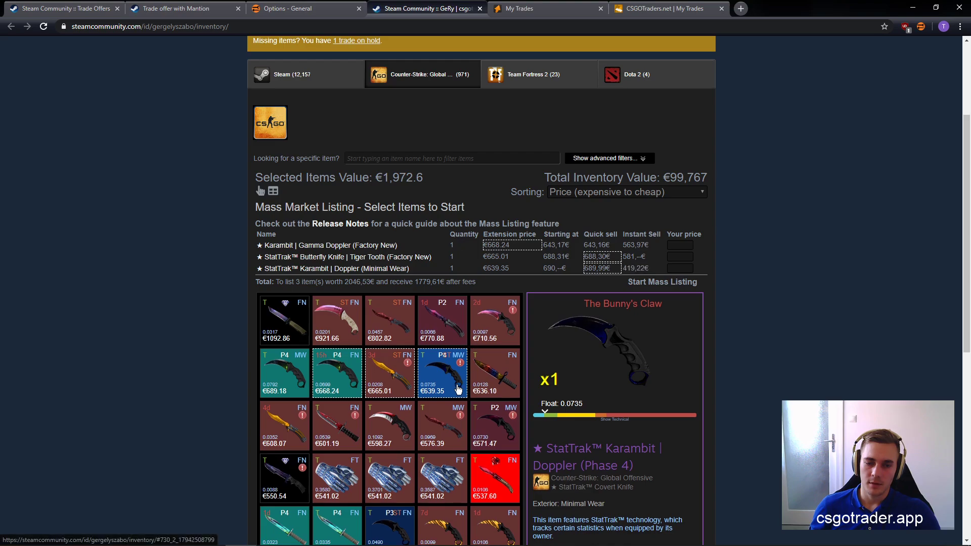
pyautogui.scroll(-2, 463, 387)
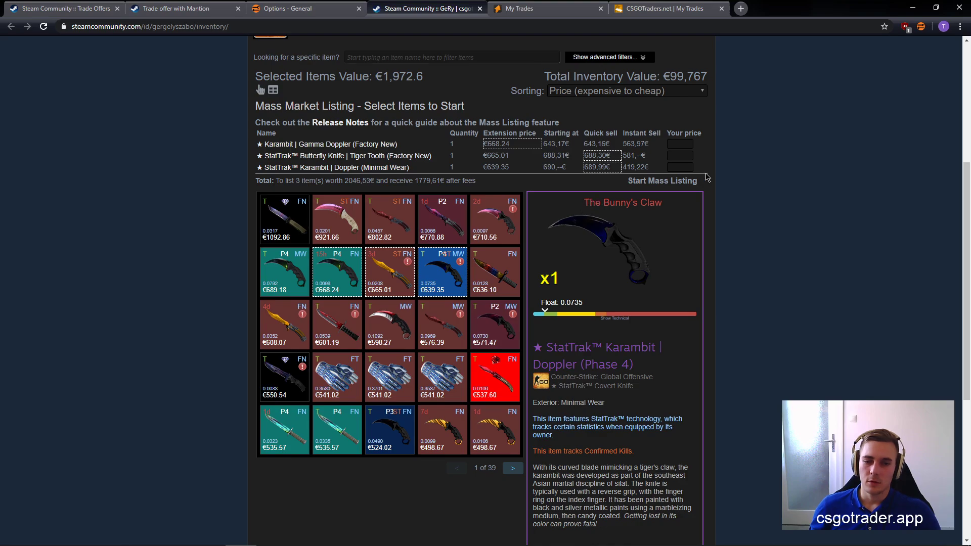
pyautogui.scroll(1, 293, 219)
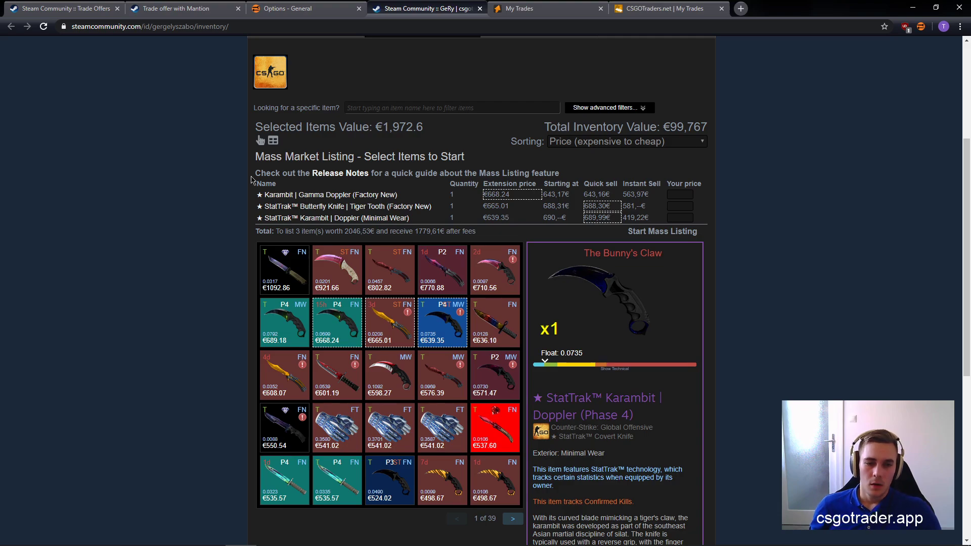
# - Close mass listing, then generate the 641-line inventory list and download it as .csv
pyautogui.click(260, 141)
pyautogui.click(273, 141)
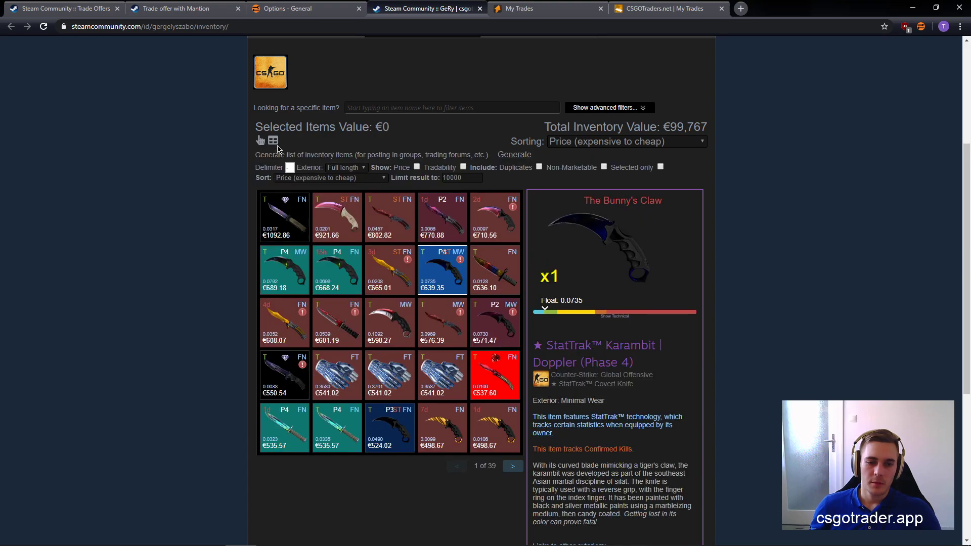
pyautogui.click(515, 156)
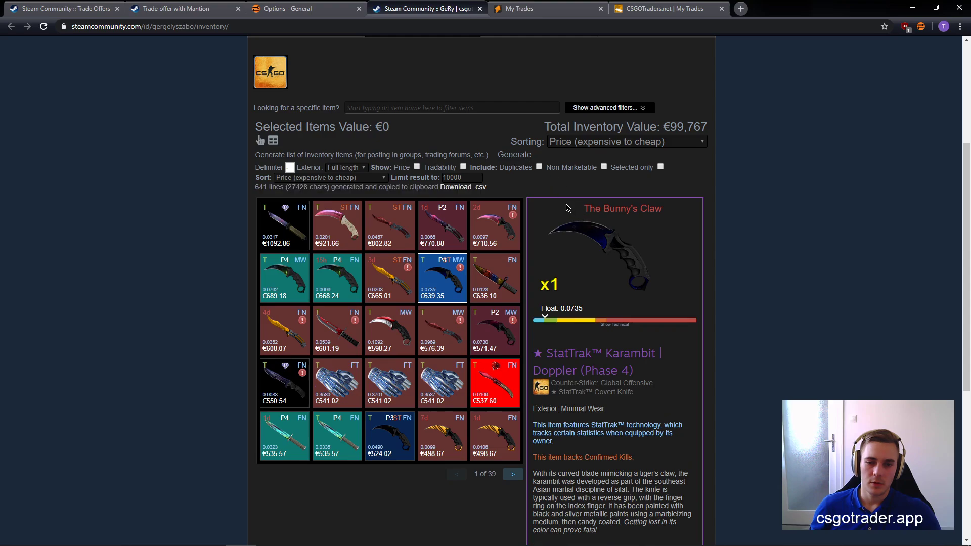
pyautogui.click(465, 189)
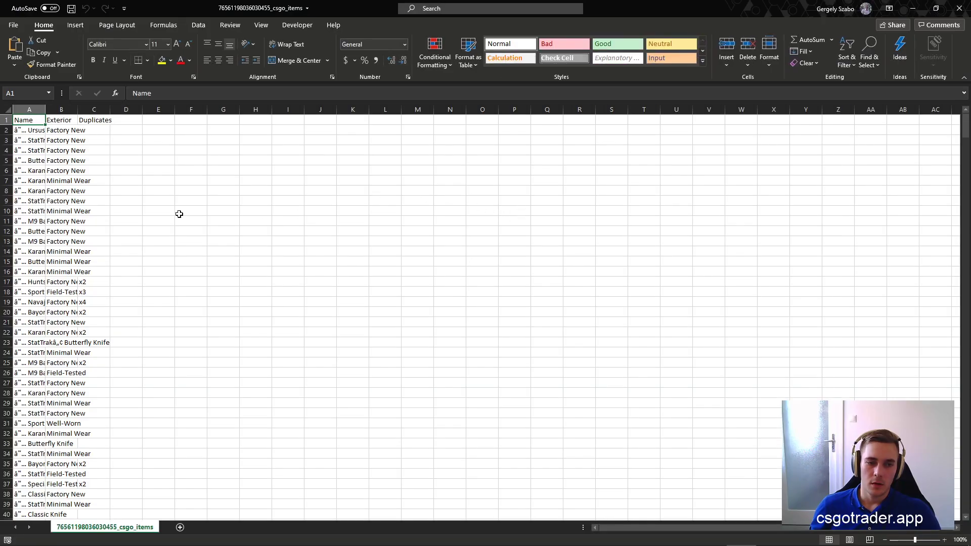
# - Autofit columns A and B to the item names and exteriors, then minimize Excel
pyautogui.doubleClick(46, 109)
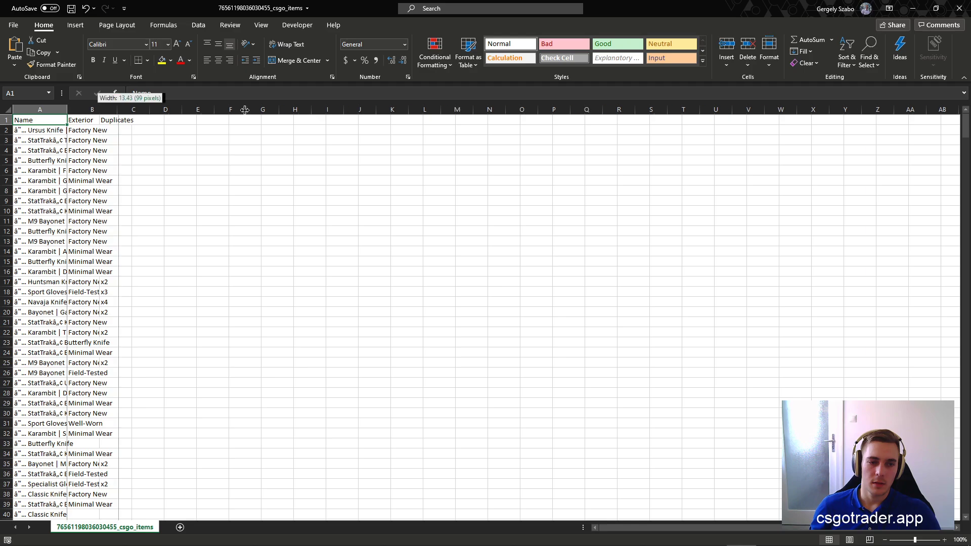
pyautogui.doubleClick(99, 109)
pyautogui.doubleClick(67, 109)
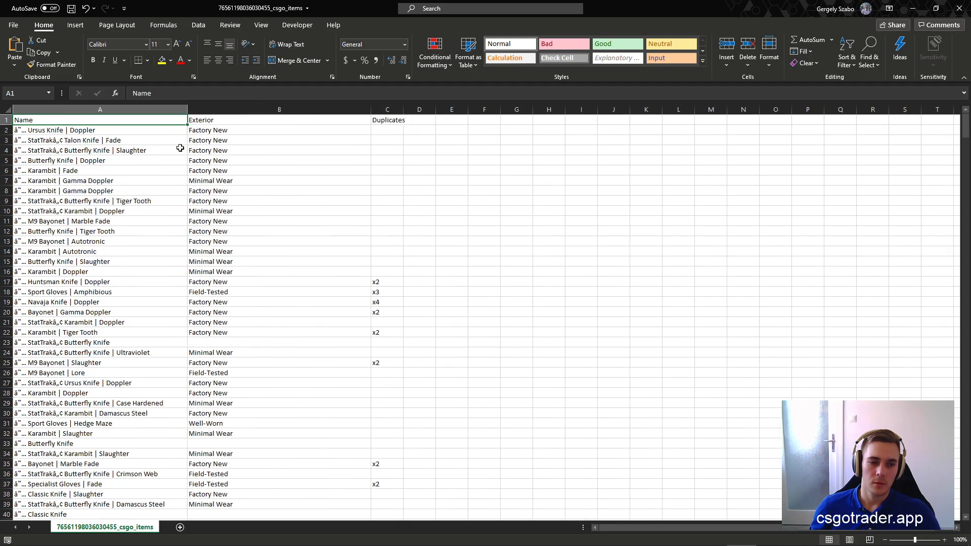
pyautogui.click(306, 201)
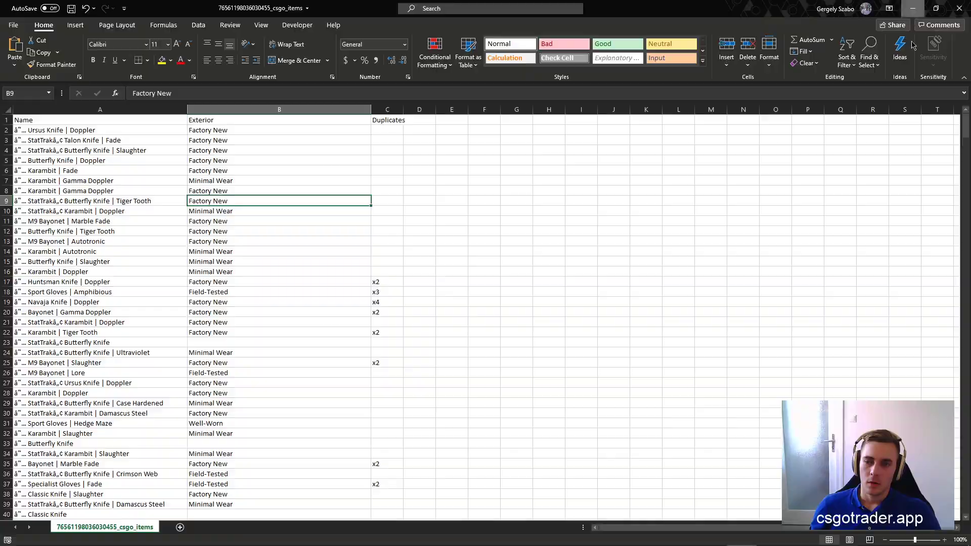
pyautogui.click(912, 8)
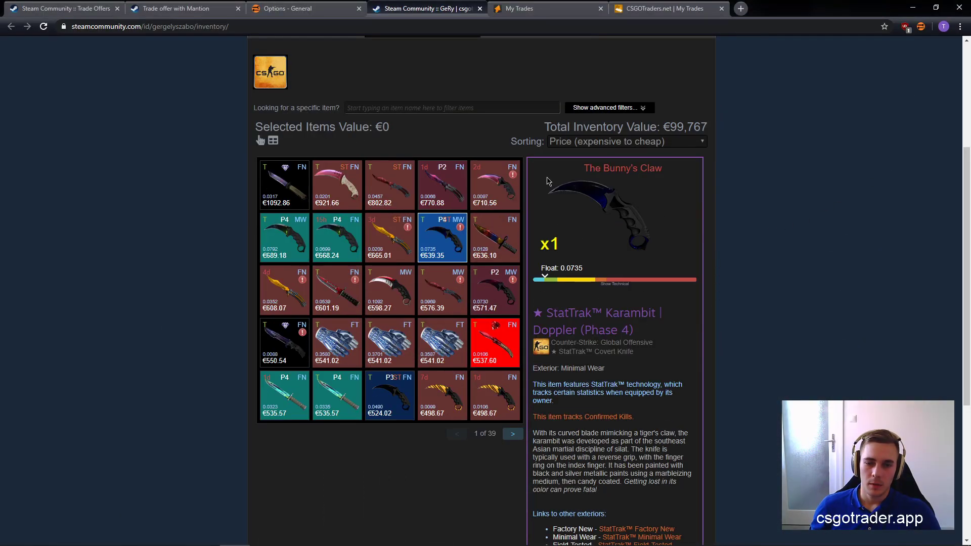
# - Expand the Karambit's technical float details under the float bar
pyautogui.scroll(-5, 559, 248)
pyautogui.scroll(2, 634, 254)
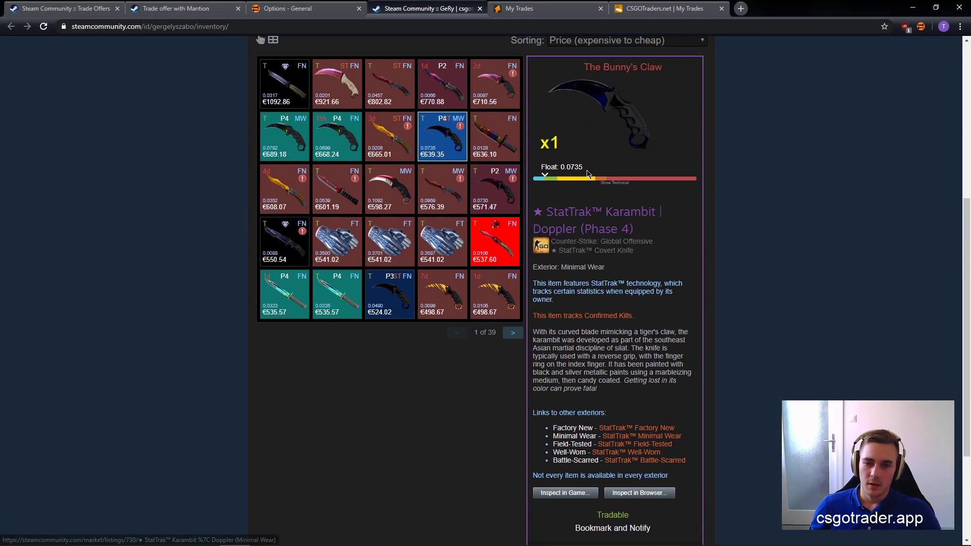
pyautogui.click(627, 183)
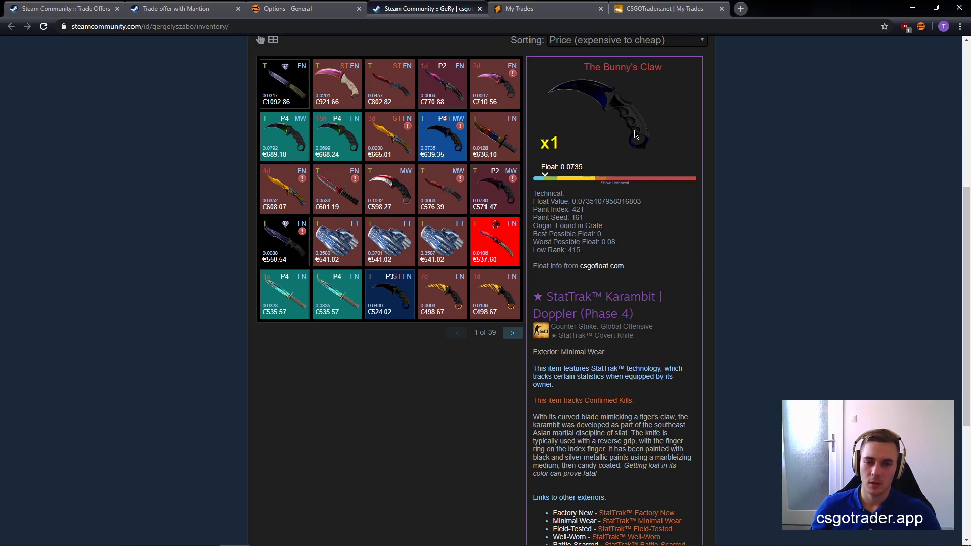
pyautogui.tripleClick(550, 143)
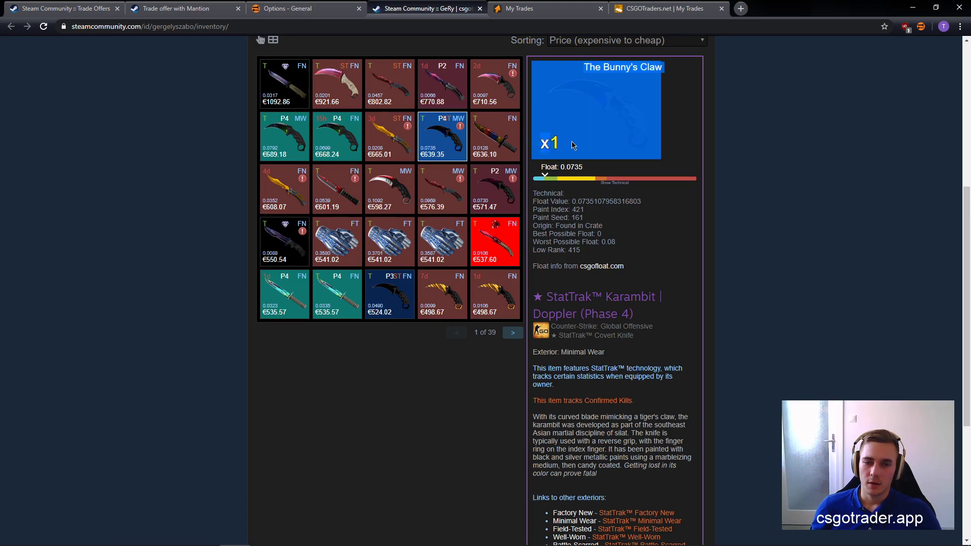
pyautogui.click(732, 132)
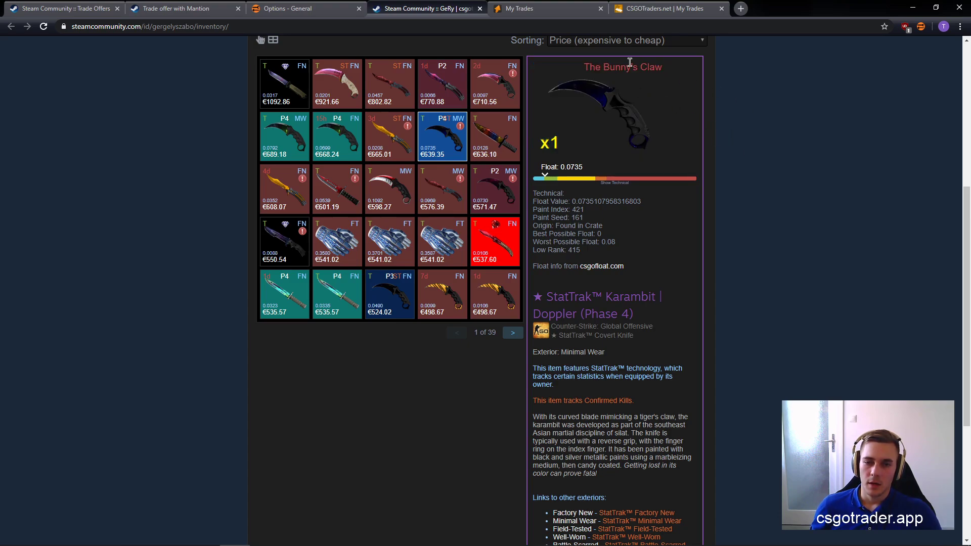
# - Open the StatTrak Karambit | Doppler (Minimal Wear) market page in a new tab and view it
pyautogui.scroll(-2, 612, 212)
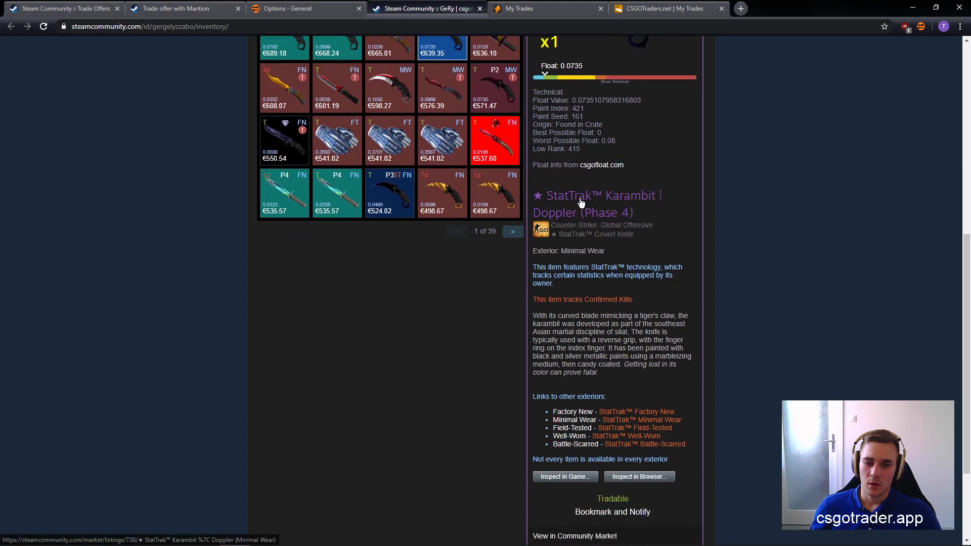
pyautogui.middleClick(580, 202)
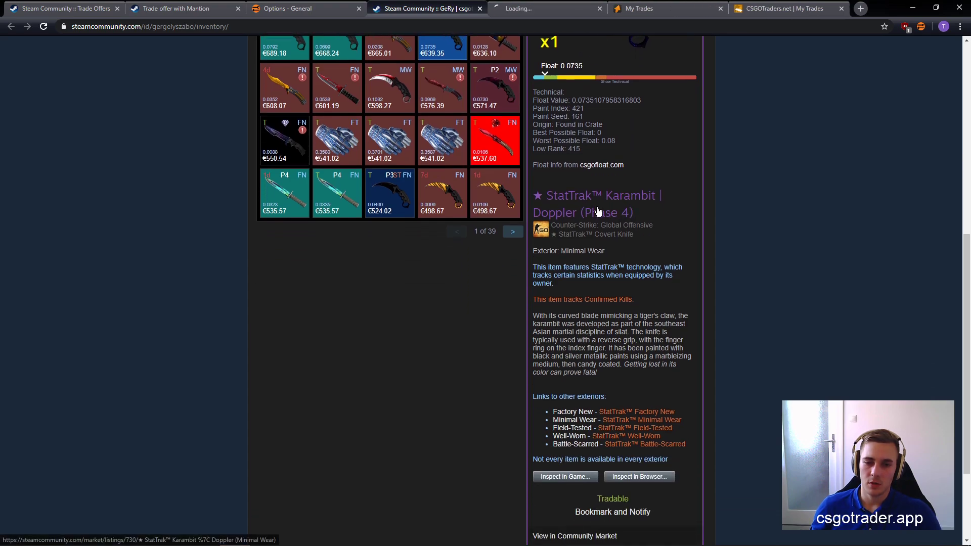
pyautogui.scroll(2, 652, 225)
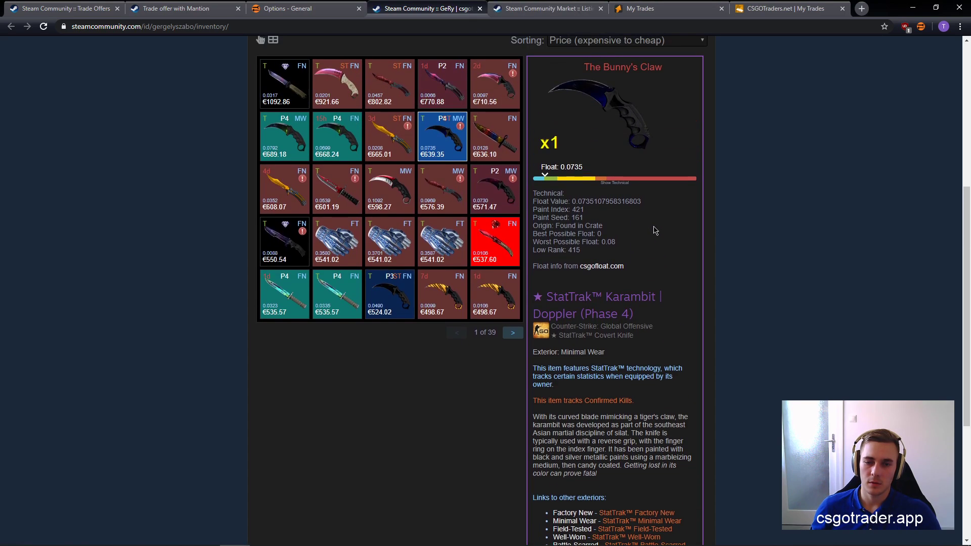
pyautogui.scroll(-2, 656, 231)
pyautogui.click(506, 8)
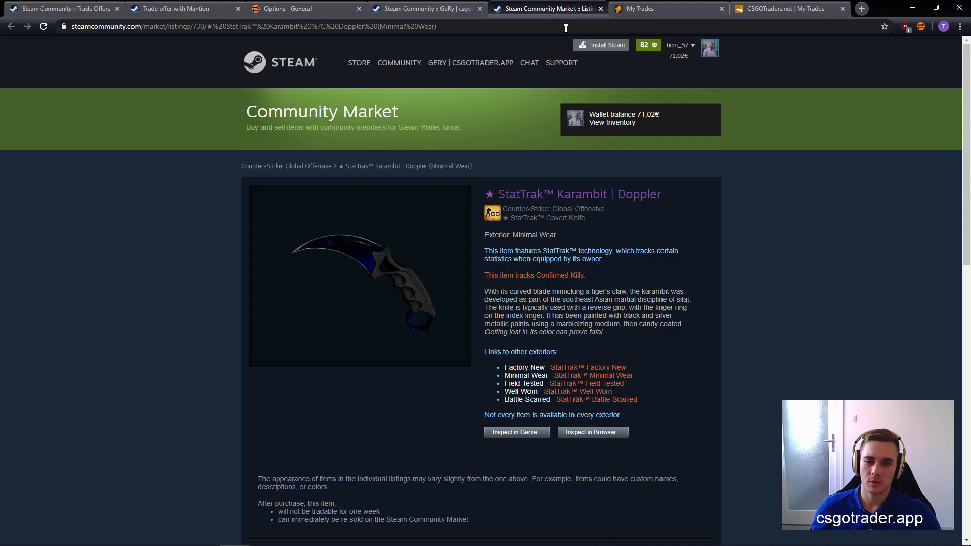
# - Close the market tab, open and view the Factory New market page, then close it
pyautogui.middleClick(504, 3)
pyautogui.scroll(-3, 727, 260)
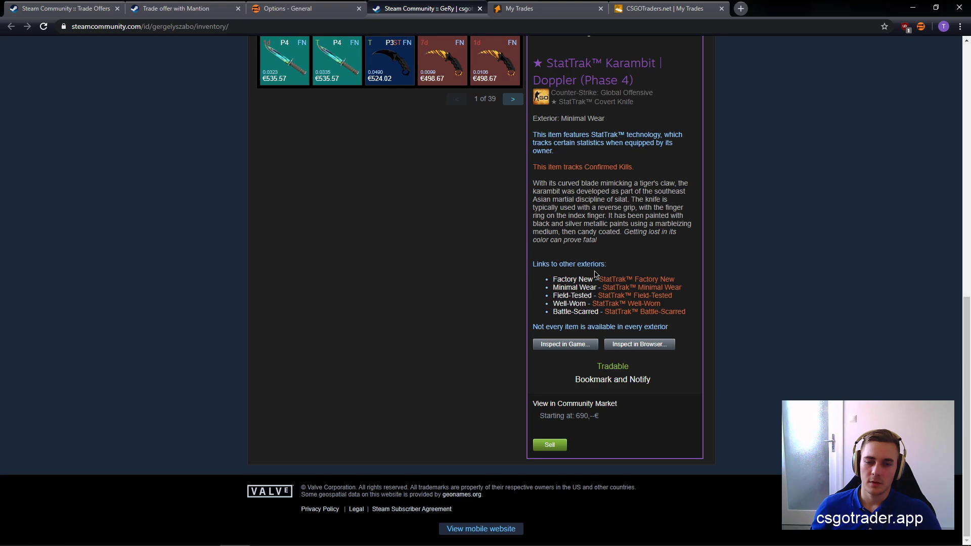
pyautogui.middleClick(584, 282)
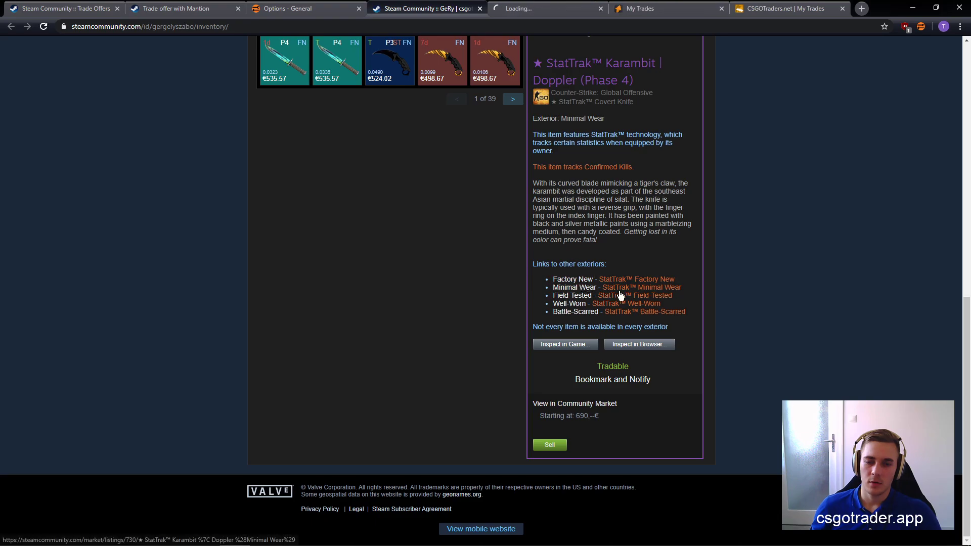
pyautogui.click(552, 4)
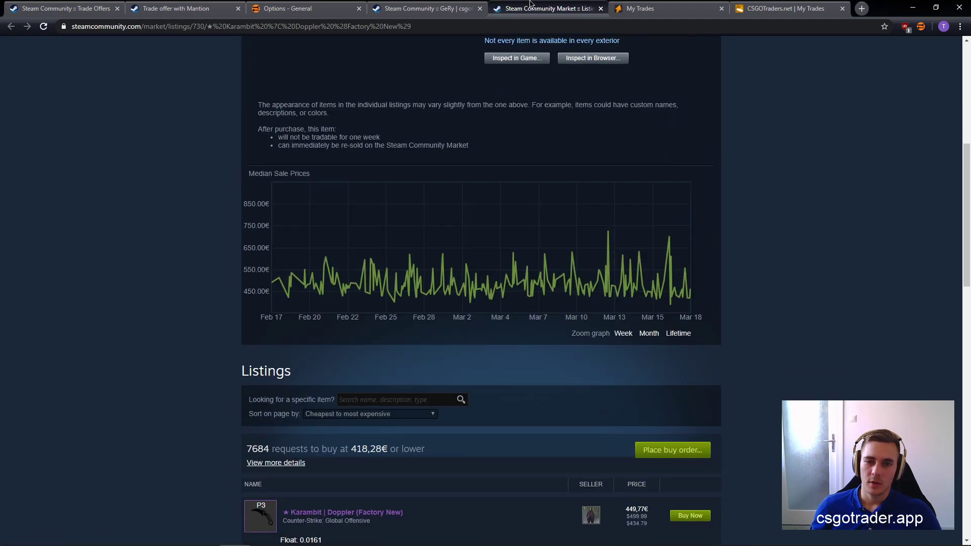
pyautogui.middleClick(530, 4)
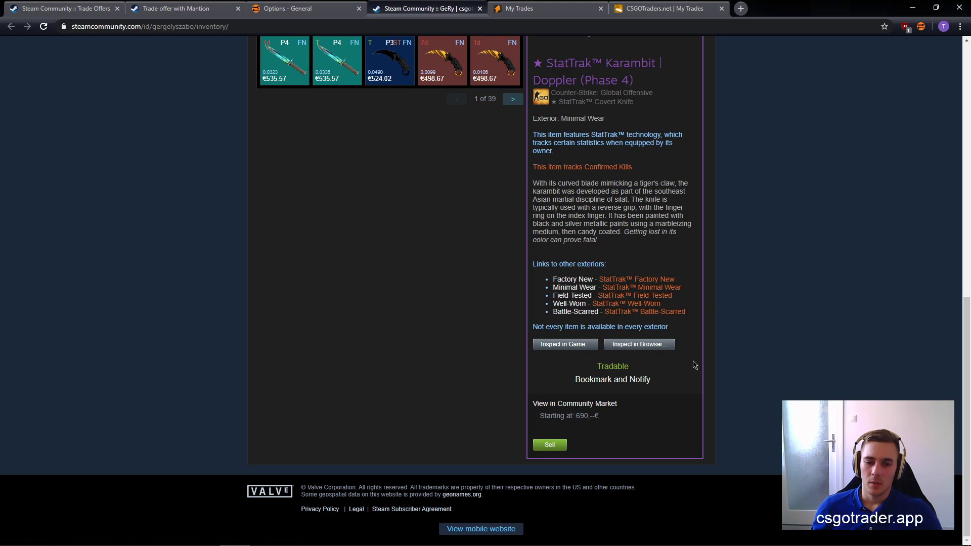
# - Bookmark the StatTrak Karambit Doppler, then open and dismiss its bookmark comment box
pyautogui.click(609, 378)
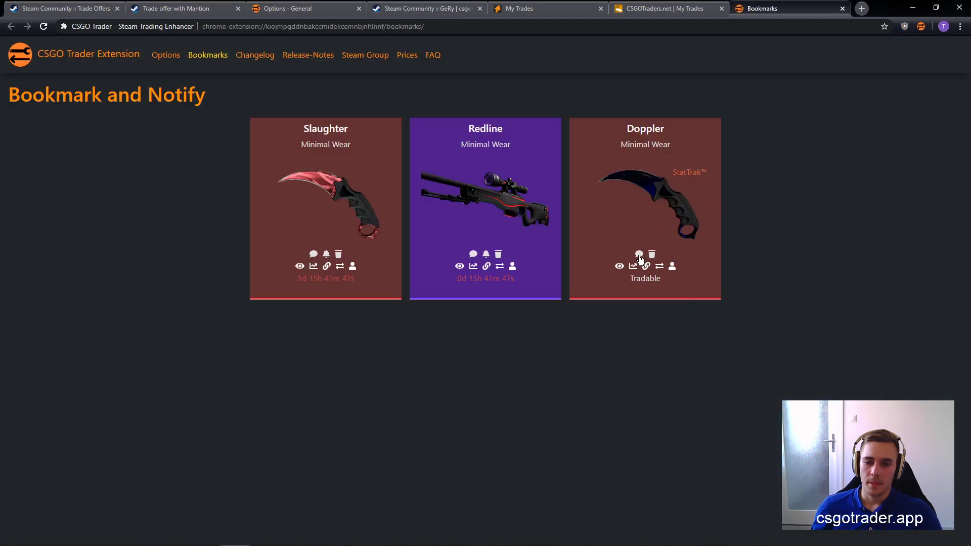
pyautogui.click(639, 257)
pyautogui.click(505, 157)
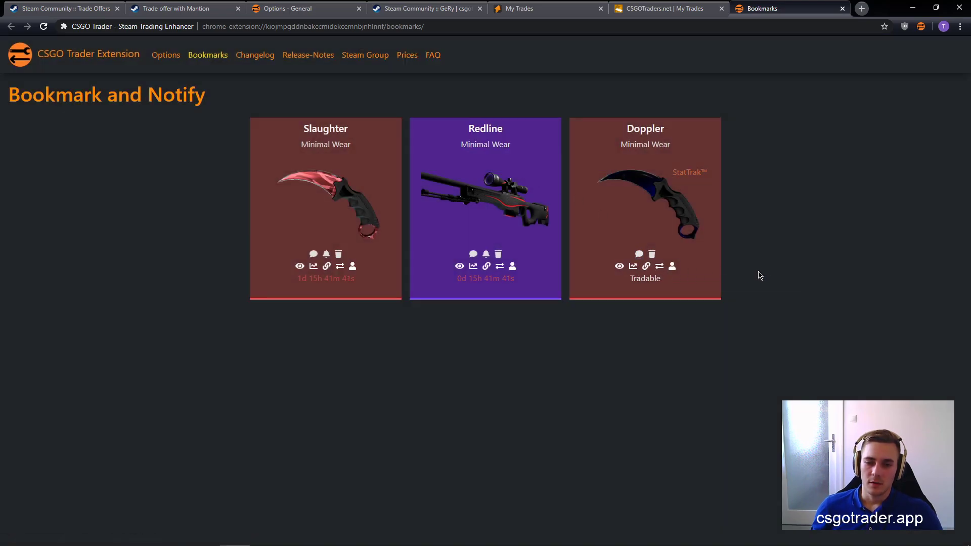
# - Close the bookmarks tab and return to the CS:GO inventory, keeping its expensive-first price sort
pyautogui.middleClick(794, 8)
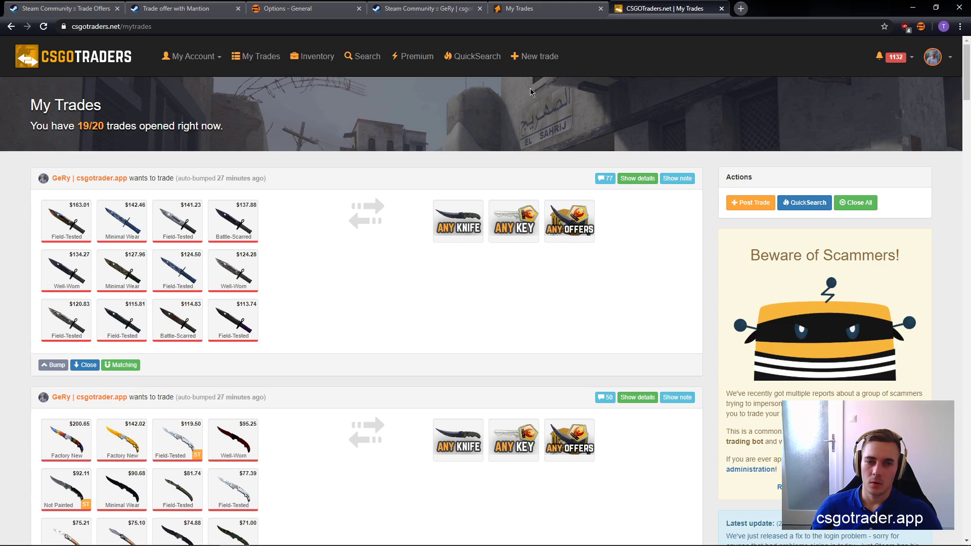
pyautogui.hotkey('ctrl', 'shift', 'Tab')
pyautogui.hotkey('ctrl', 'shift', 'Tab')
pyautogui.hotkey('ctrl', 'shift', 'Tab')
pyautogui.hotkey('ctrl', 'shift', 'Tab')
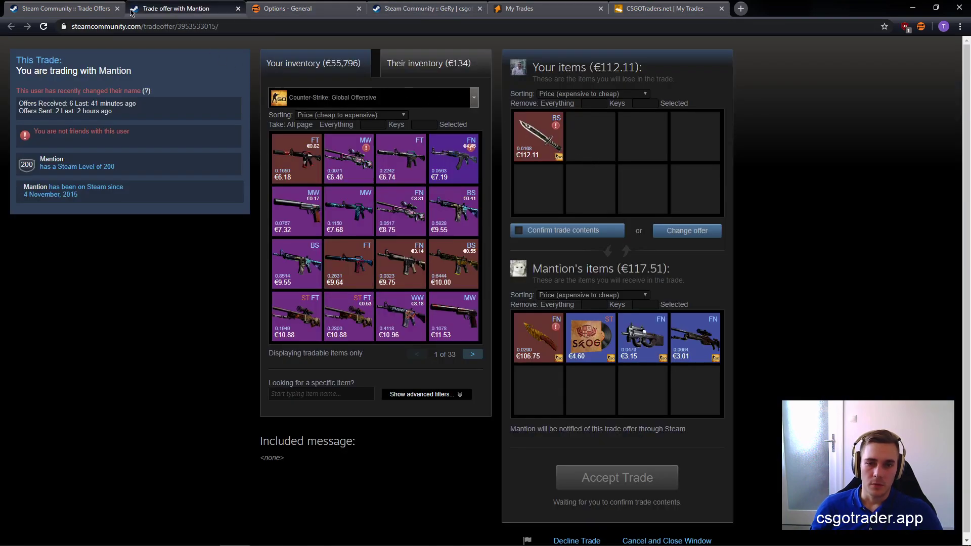
pyautogui.click(438, 9)
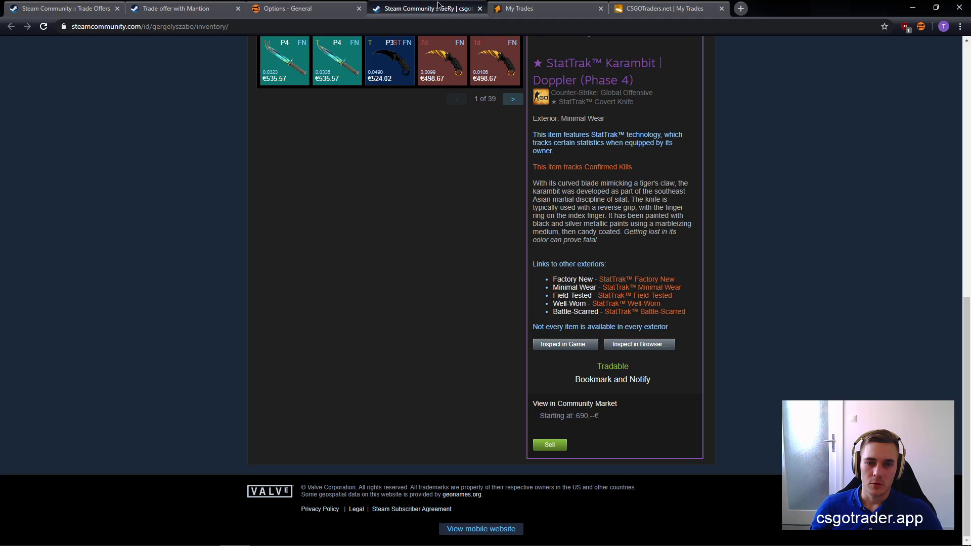
pyautogui.scroll(8, 652, 319)
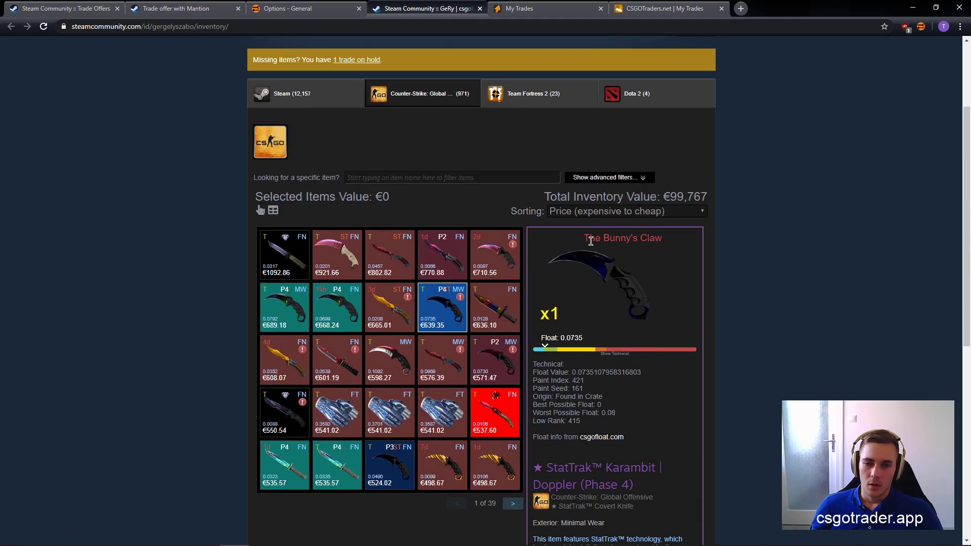
pyautogui.click(616, 214)
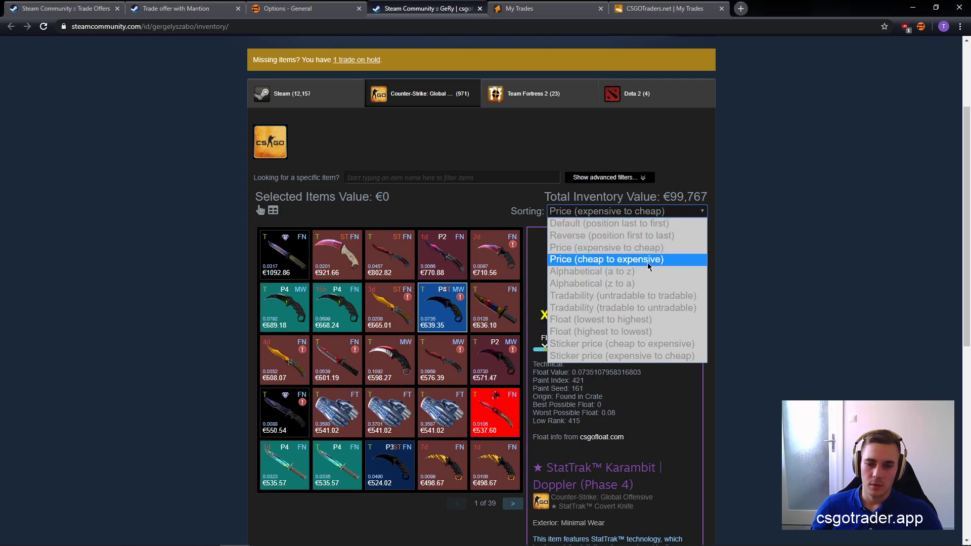
pyautogui.click(787, 275)
pyautogui.scroll(-2, 658, 354)
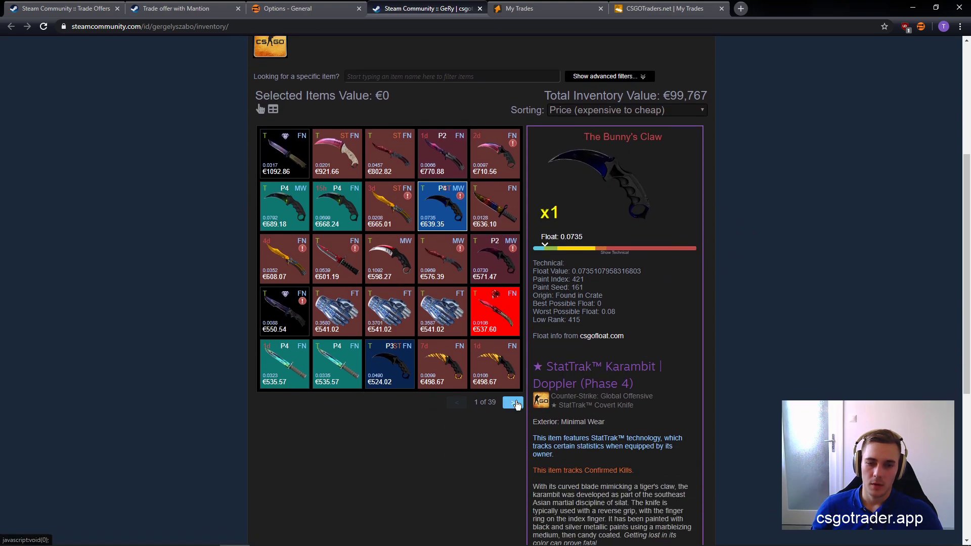
# - Check the extension's Inventory options, then return to the trade offers page with 31 active offers
pyautogui.hotkey('ctrl', 'shift', 'Tab')
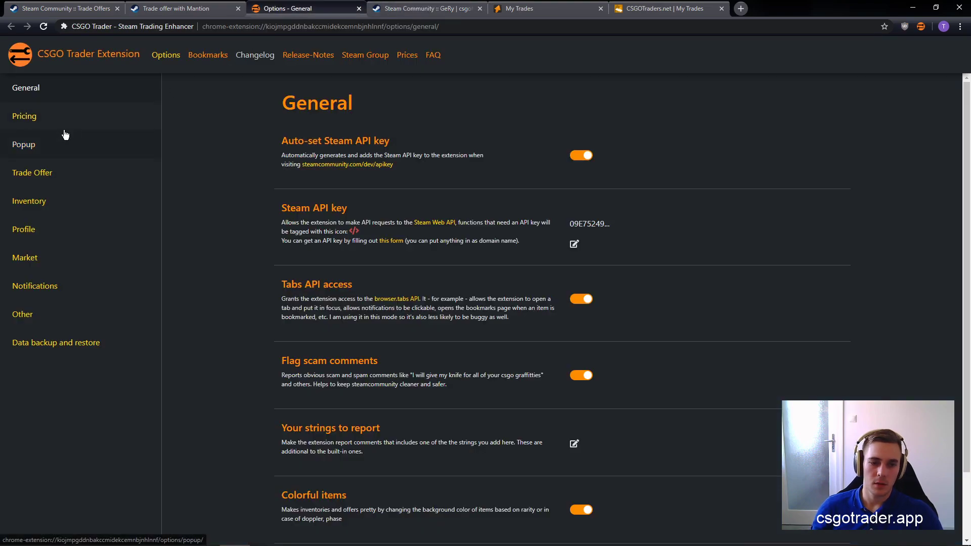
pyautogui.click(44, 201)
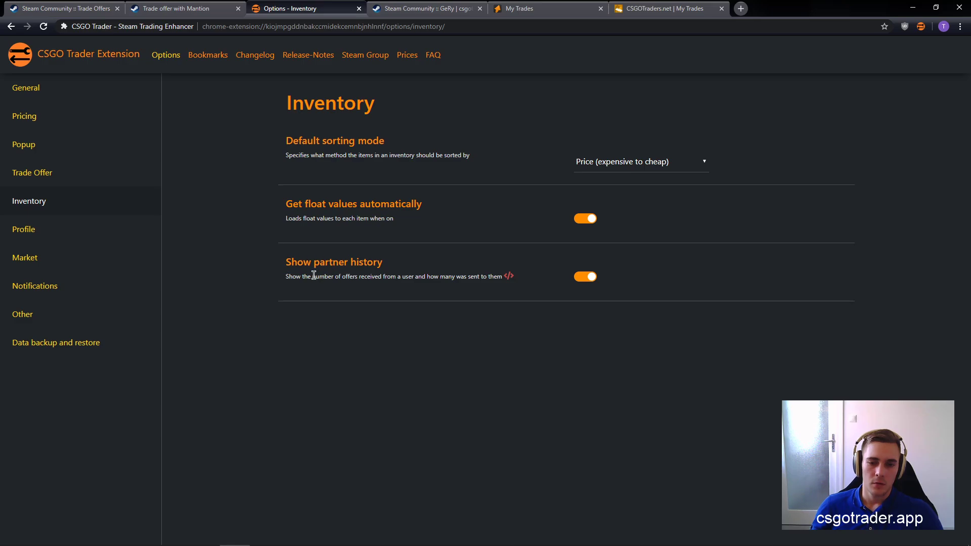
pyautogui.click(174, 6)
# - Open the Community Market in a new tab and browse its 239 sell listings and 17 buy orders
pyautogui.click(81, 4)
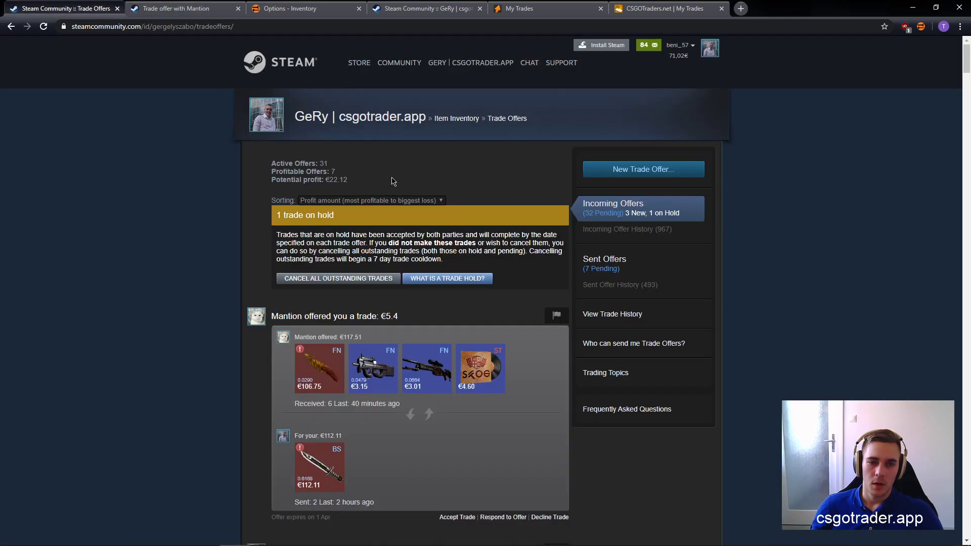
pyautogui.moveTo(399, 64)
pyautogui.middleClick(400, 120)
pyautogui.click(188, 6)
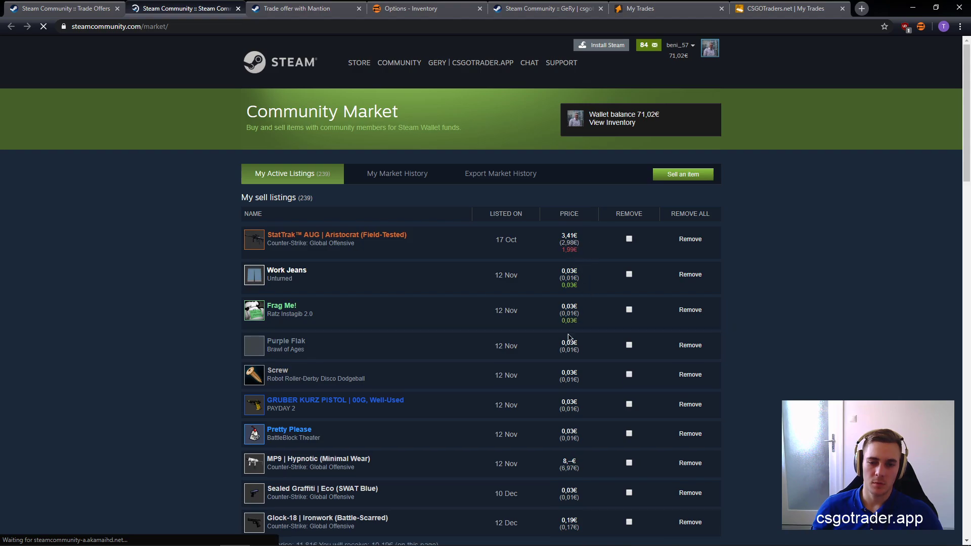
pyautogui.scroll(-8, 591, 343)
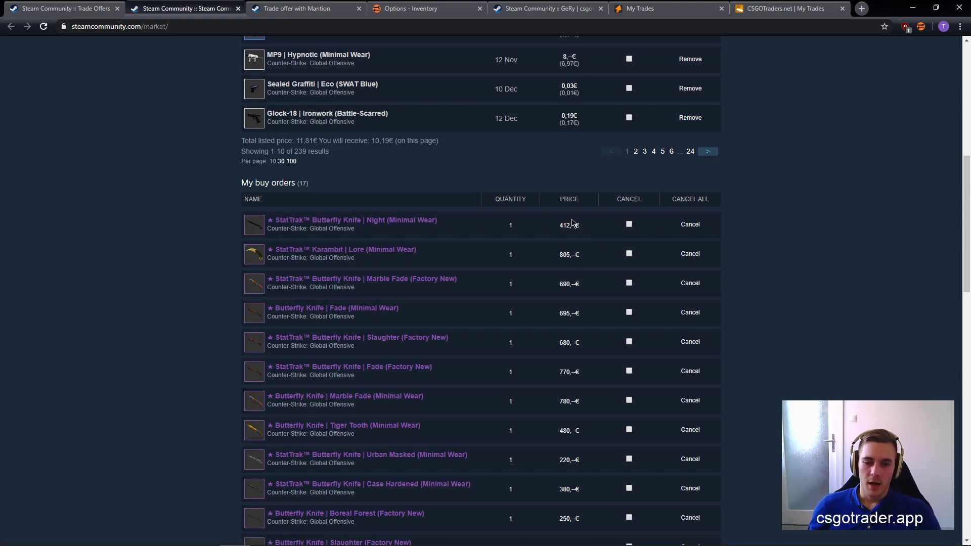
pyautogui.scroll(7, 553, 278)
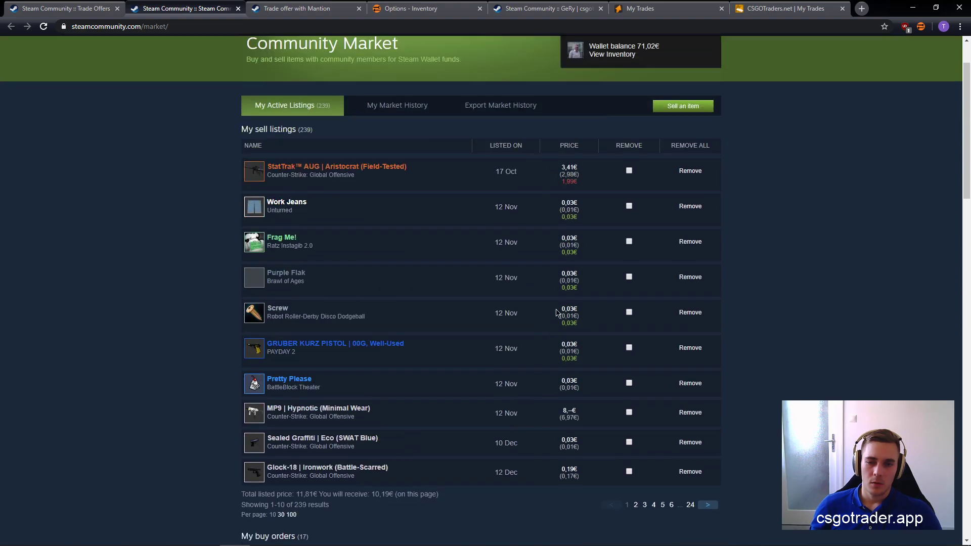
pyautogui.scroll(-20, 573, 326)
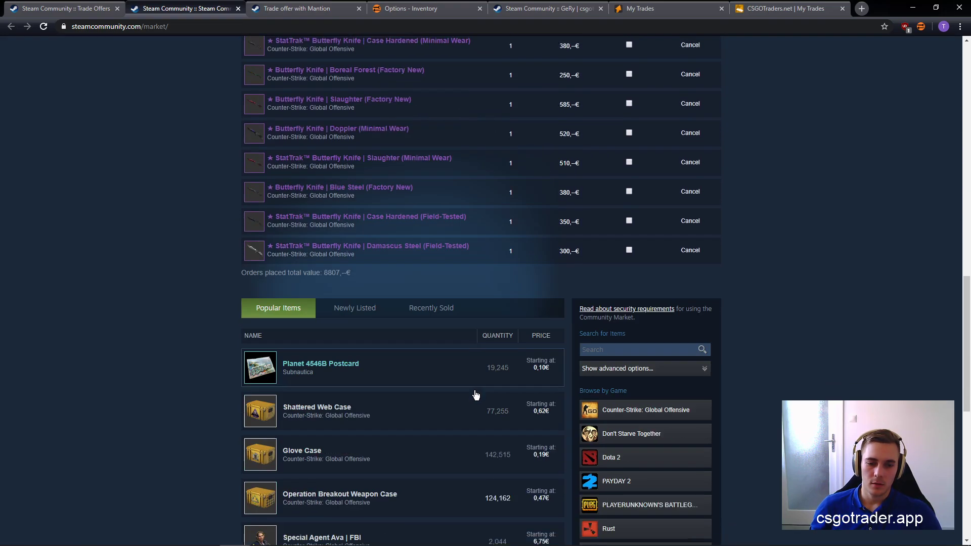
# - Sort the AK-47 | Redline (Field-Tested) listings by sticker price, most expensive first
pyautogui.scroll(6, 404, 465)
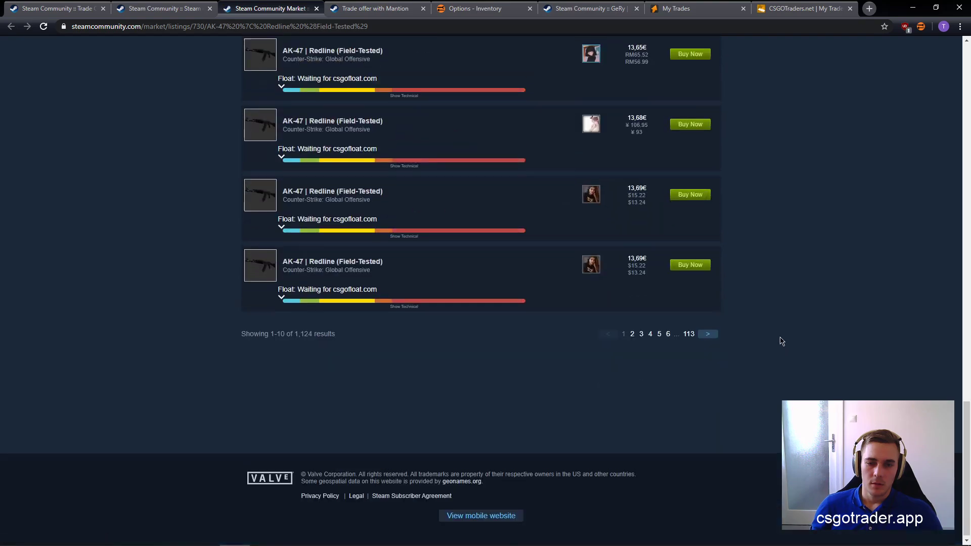
pyautogui.scroll(8, 764, 348)
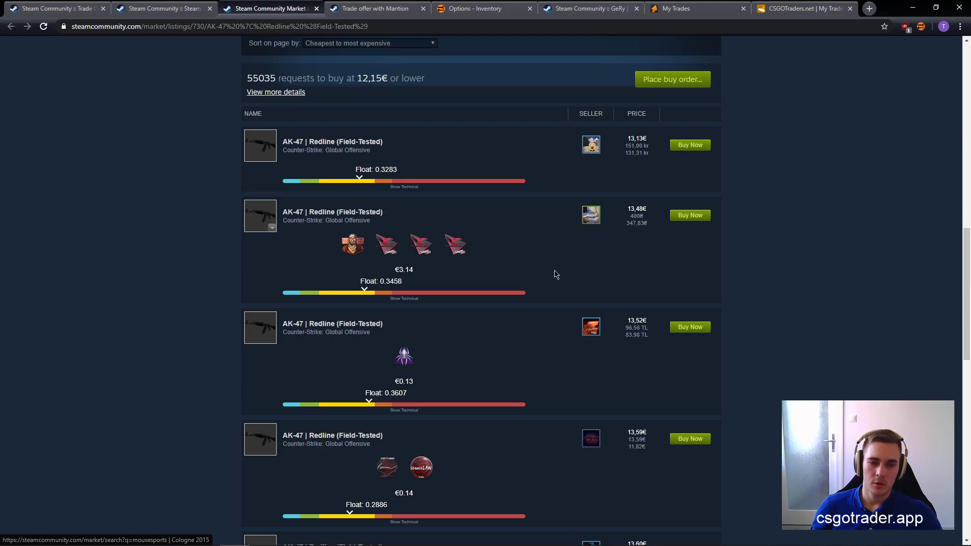
pyautogui.scroll(3, 628, 314)
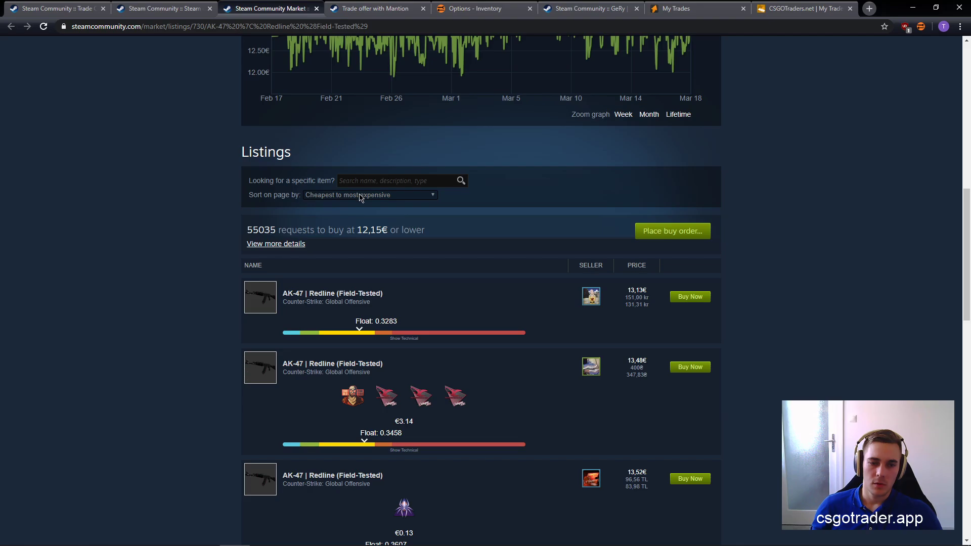
pyautogui.click(360, 197)
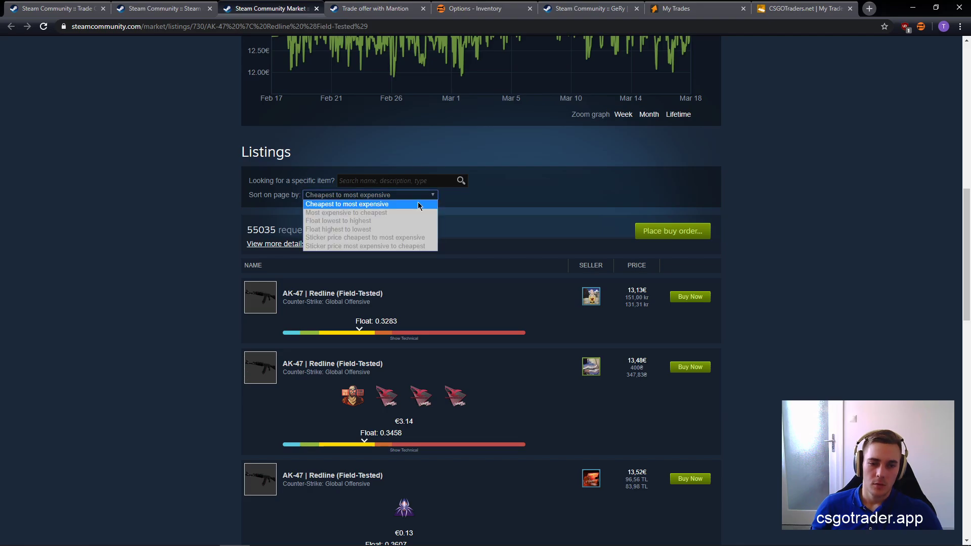
pyautogui.click(406, 248)
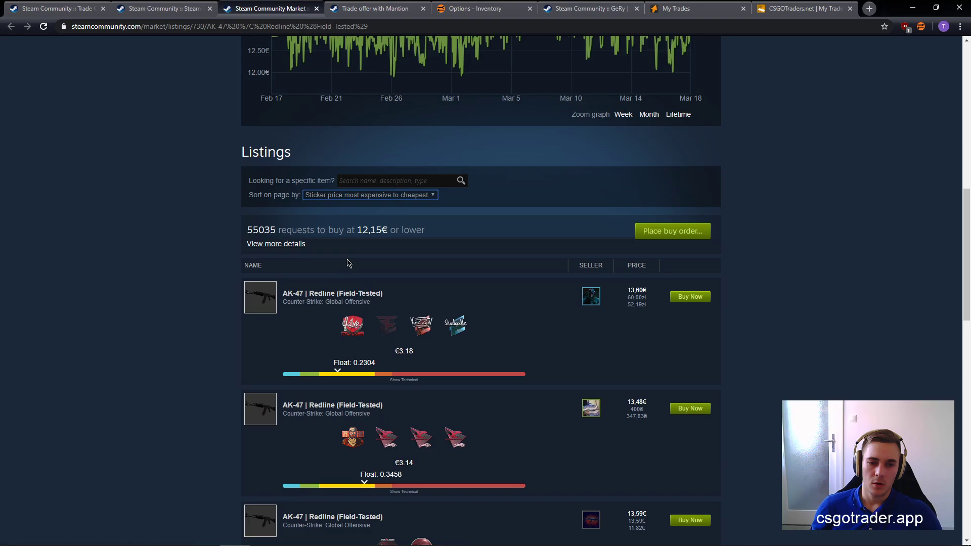
pyautogui.scroll(-7, 364, 283)
pyautogui.scroll(-12, 367, 284)
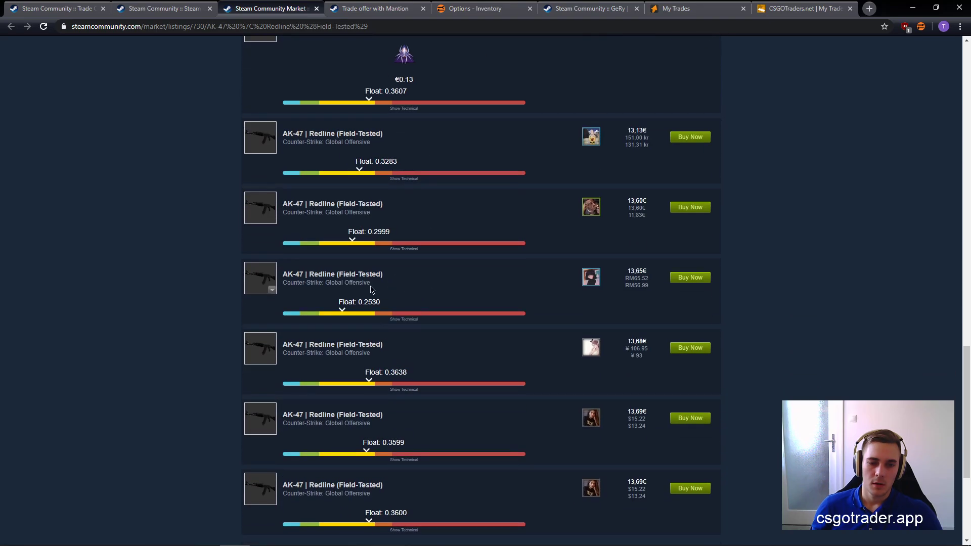
pyautogui.scroll(20, 636, 186)
# - In the extension's Market options, leave market listings per page at 10
pyautogui.click(476, 8)
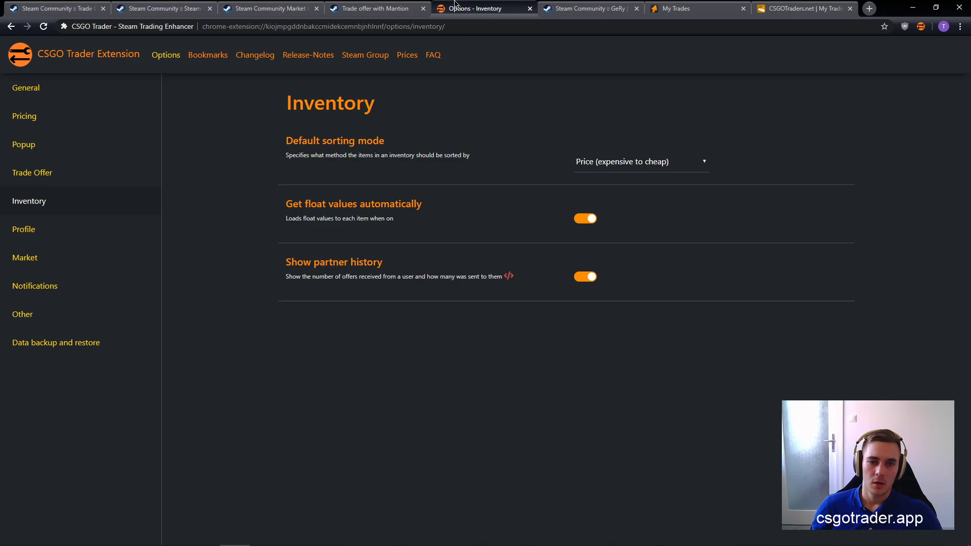
pyautogui.click(67, 258)
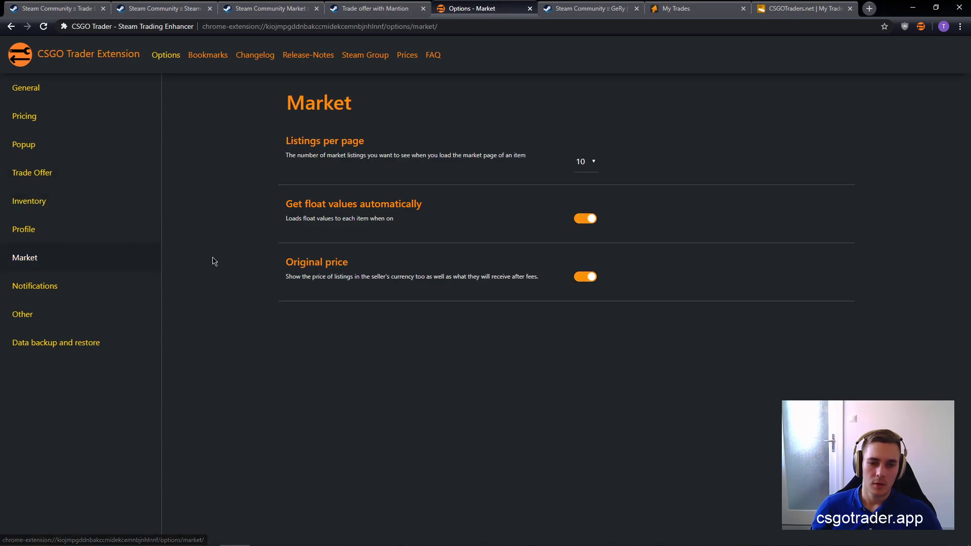
pyautogui.click(595, 161)
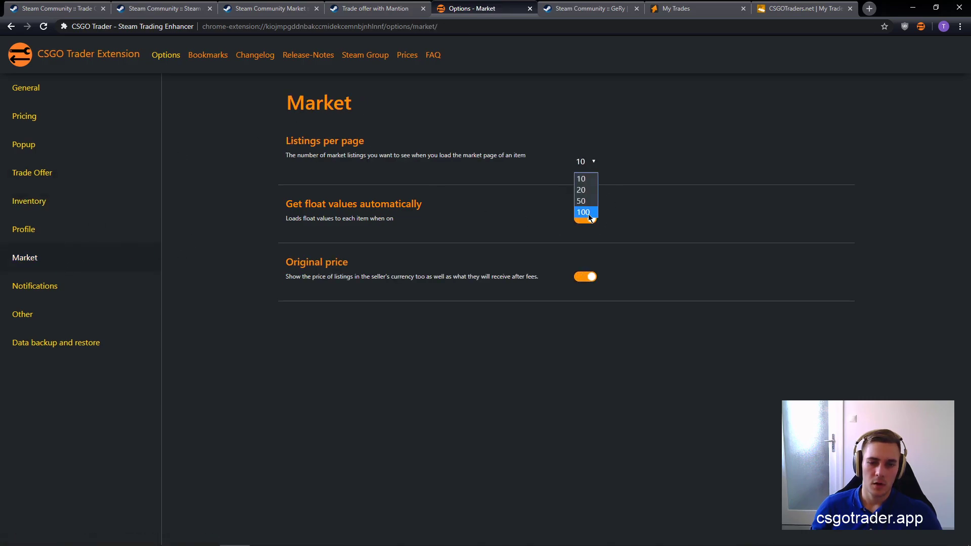
pyautogui.click(696, 174)
pyautogui.click(368, 7)
pyautogui.click(271, 8)
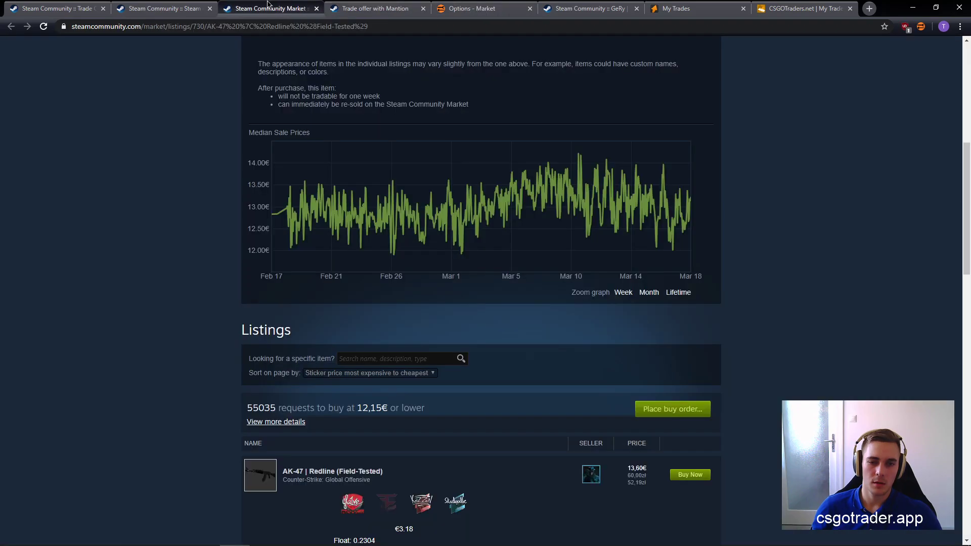
pyautogui.scroll(-15, 657, 213)
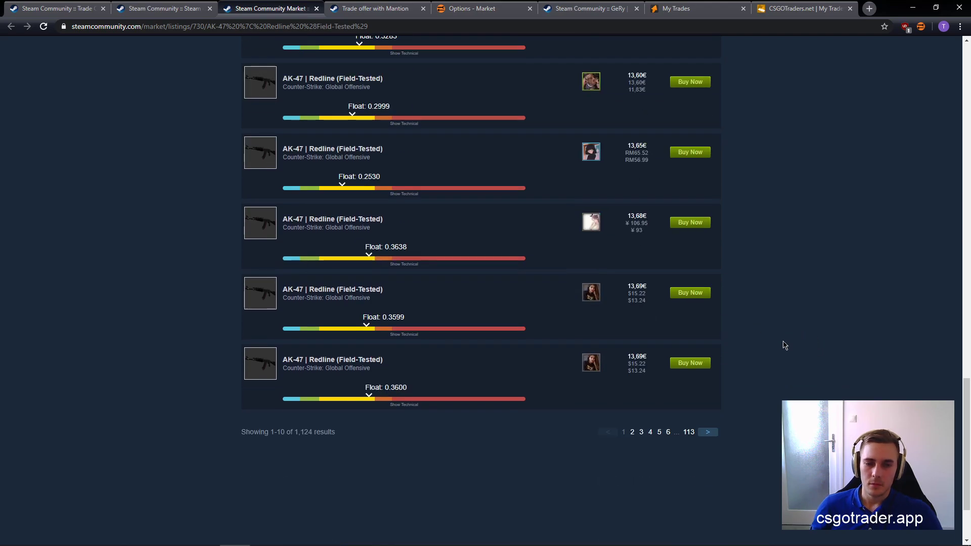
pyautogui.scroll(3, 654, 388)
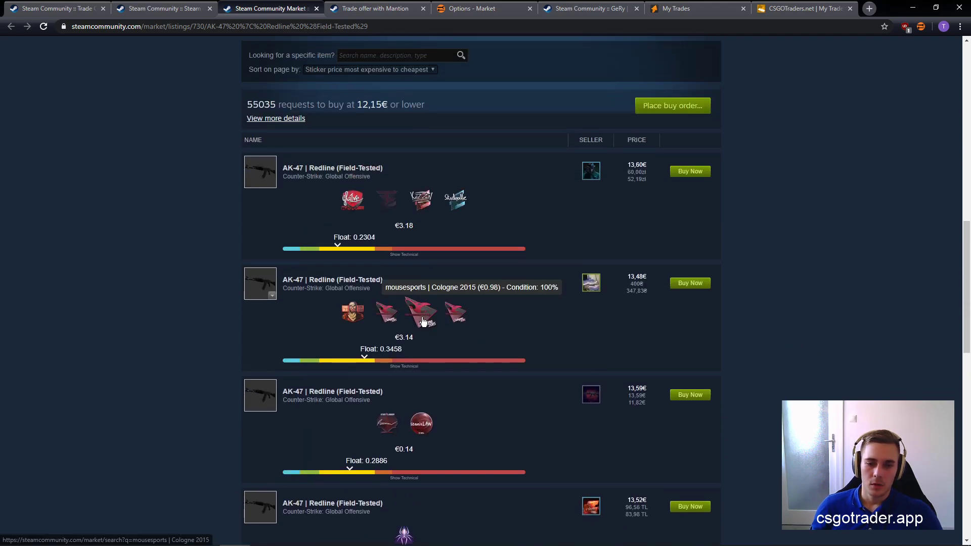
pyautogui.click(421, 314)
pyautogui.hotkey('ctrl', 'w')
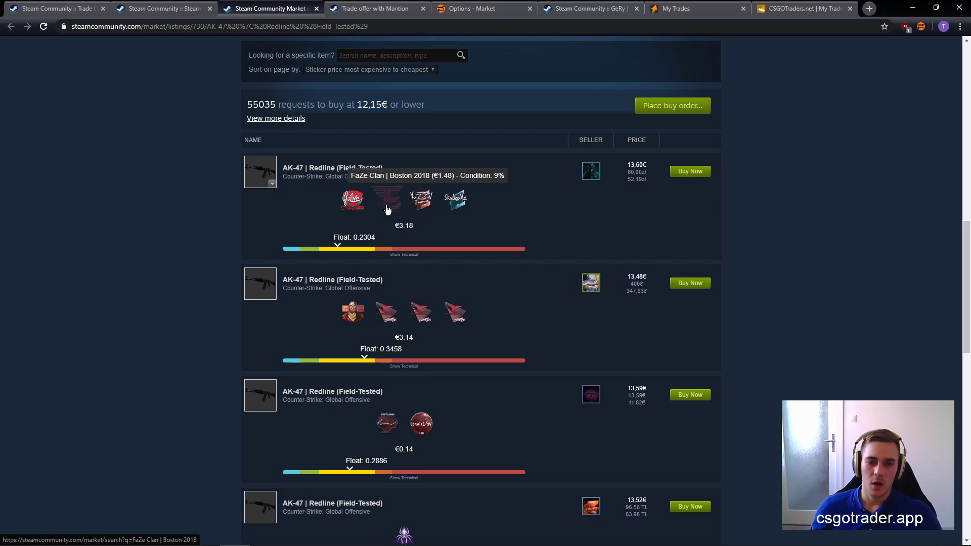
pyautogui.scroll(-4, 539, 302)
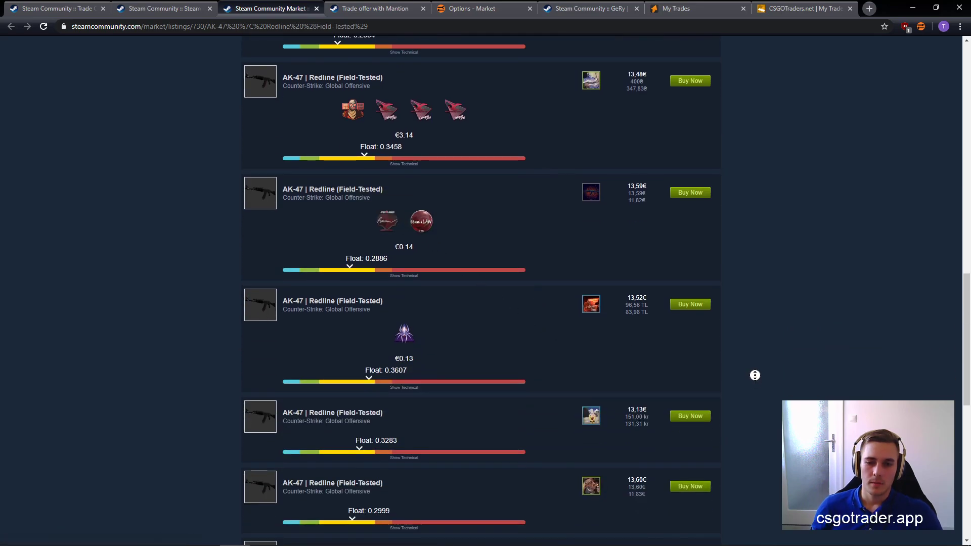
pyautogui.scroll(8, 754, 364)
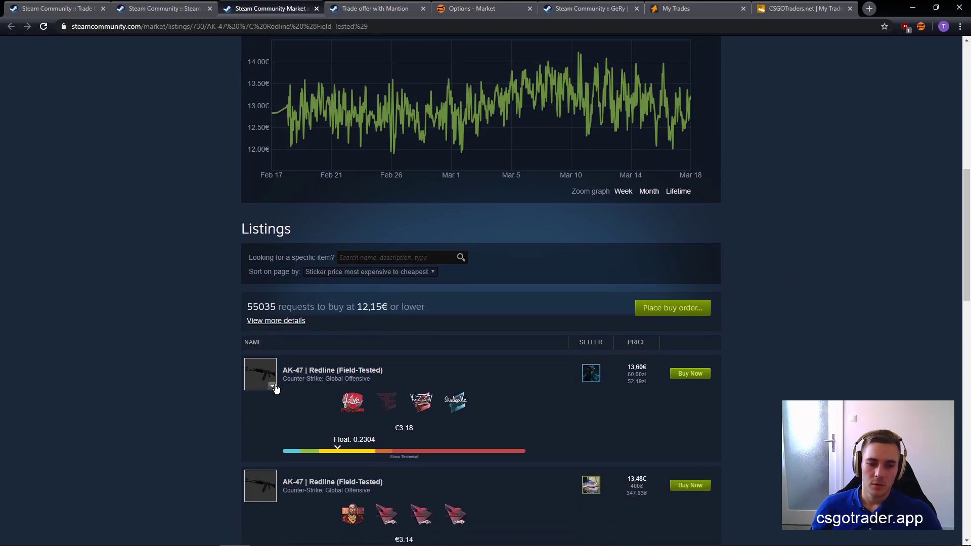
pyautogui.click(273, 387)
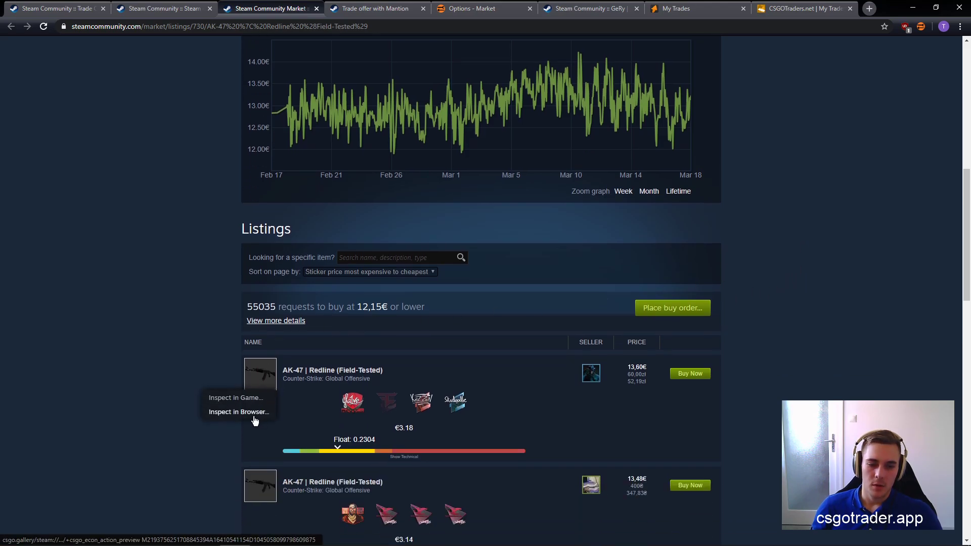
pyautogui.click(392, 455)
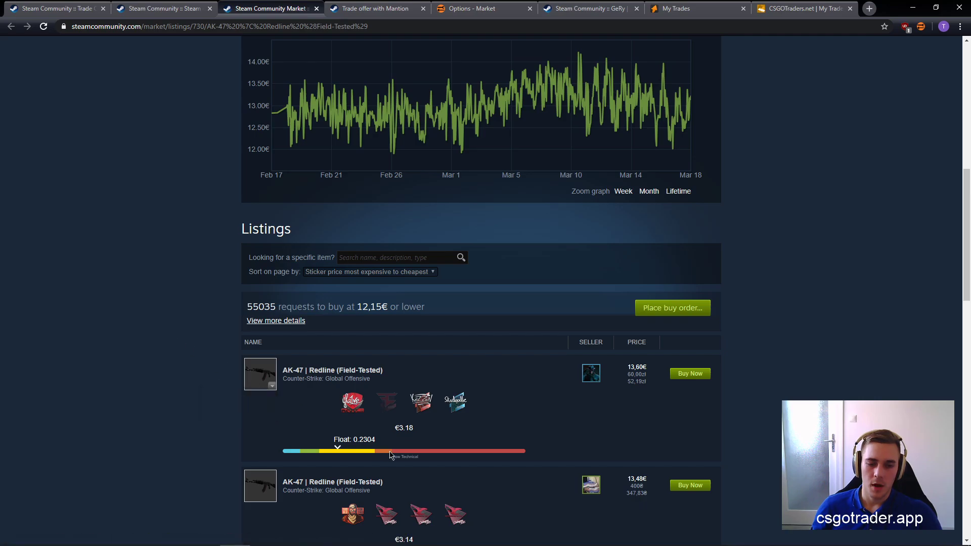
pyautogui.click(405, 457)
pyautogui.scroll(-2, 310, 366)
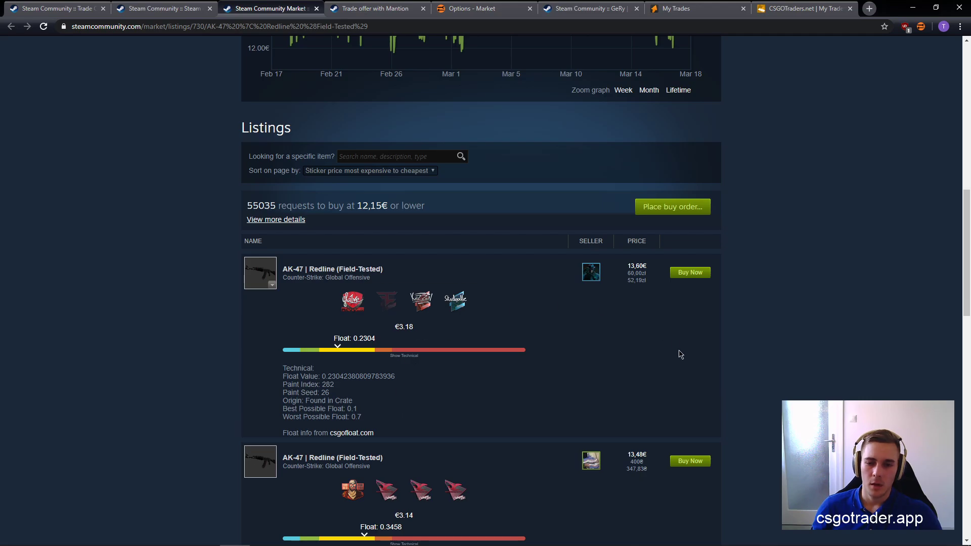
pyautogui.moveTo(647, 273); pyautogui.dragTo(632, 274)
pyautogui.click(648, 289)
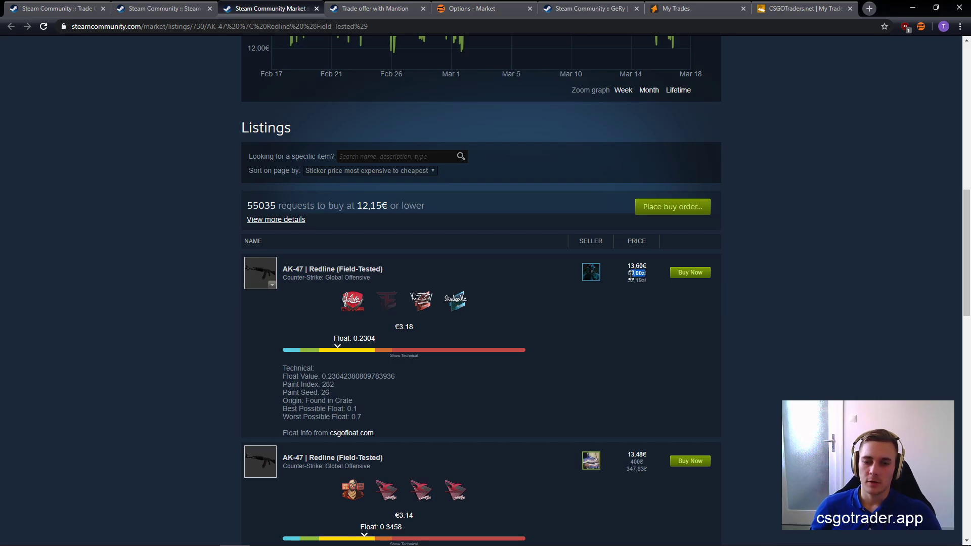
pyautogui.moveTo(647, 281); pyautogui.dragTo(638, 281)
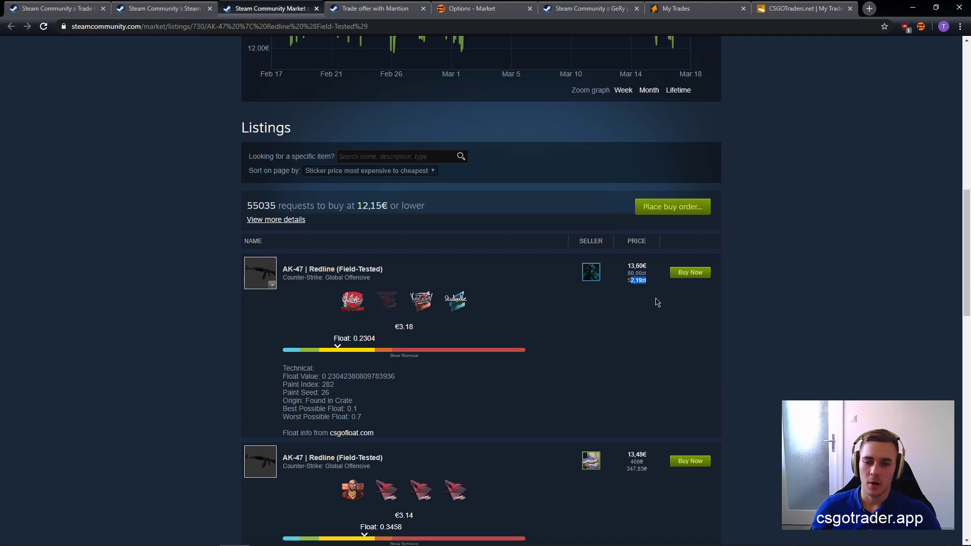
pyautogui.scroll(-5, 644, 302)
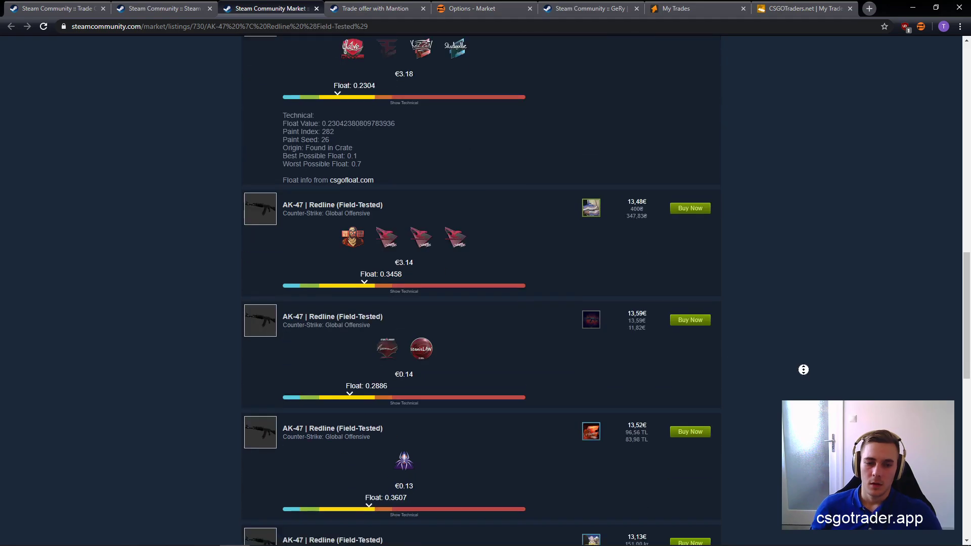
pyautogui.scroll(9, 804, 362)
pyautogui.scroll(5, 779, 372)
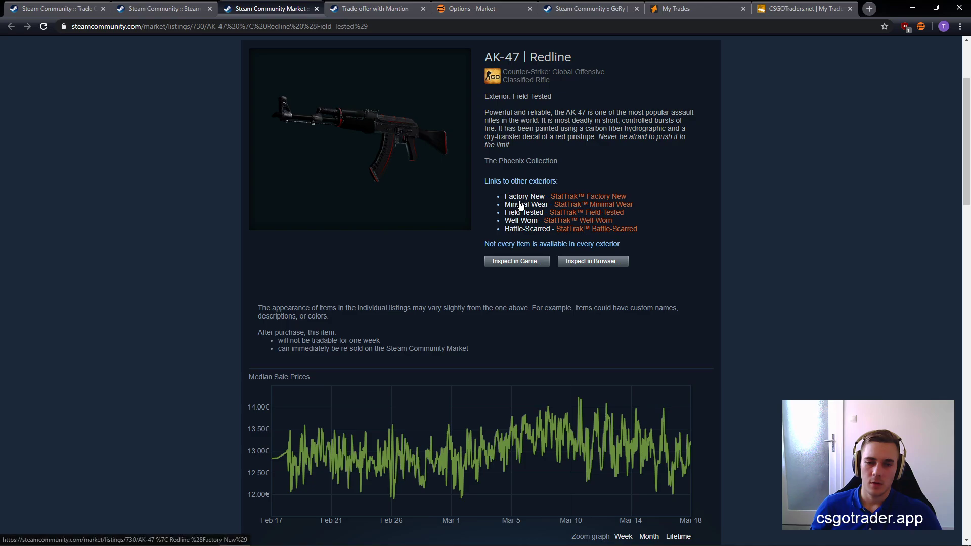
pyautogui.scroll(3, 528, 250)
pyautogui.scroll(-20, 532, 270)
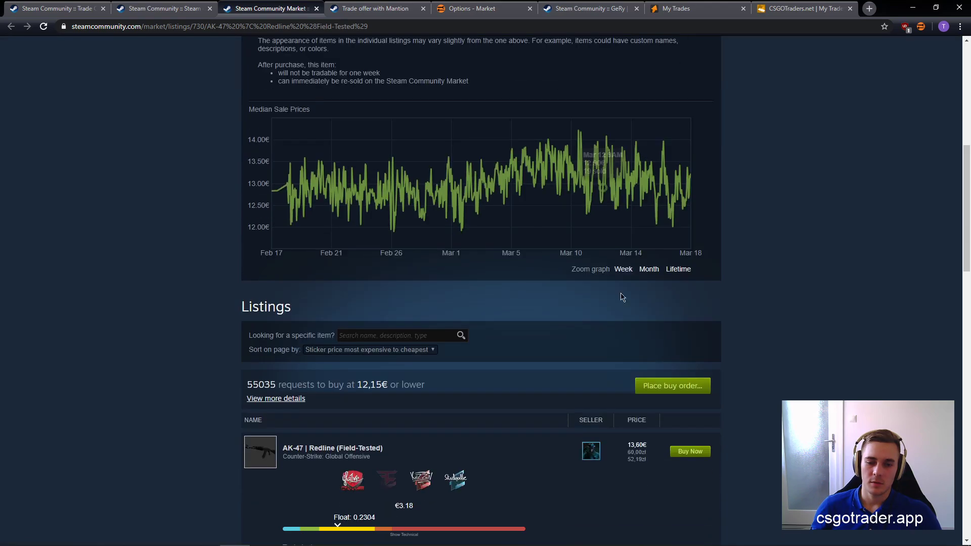
pyautogui.scroll(20, 758, 360)
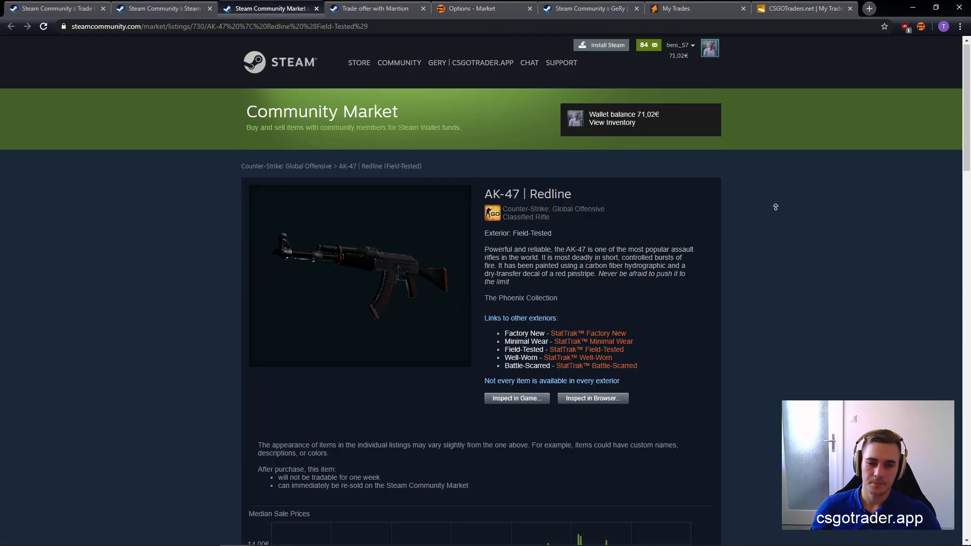
pyautogui.scroll(-4, 708, 283)
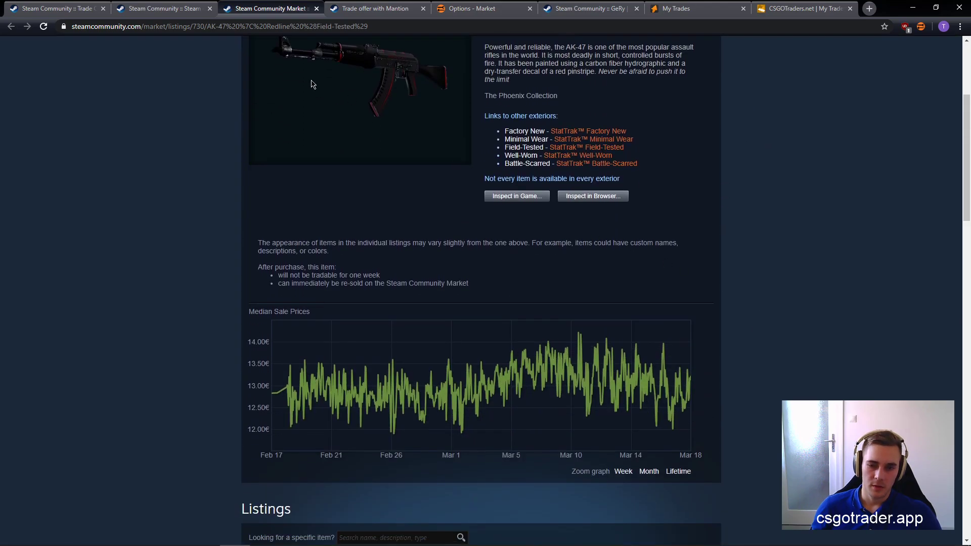
# - Close the AK-47 Redline listing tab and scroll through My sell listings and My buy orders
pyautogui.middleClick(256, 4)
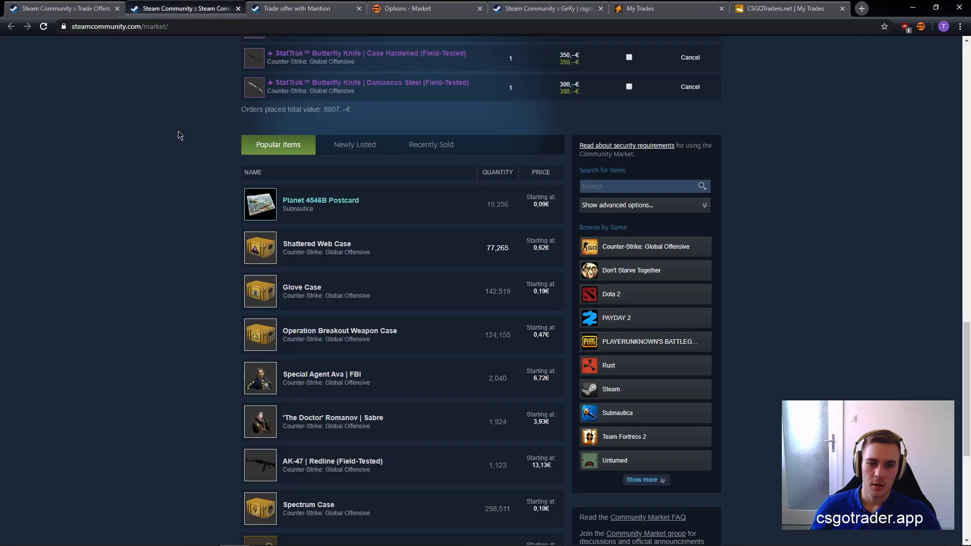
pyautogui.scroll(8, 192, 202)
pyautogui.scroll(5, 191, 202)
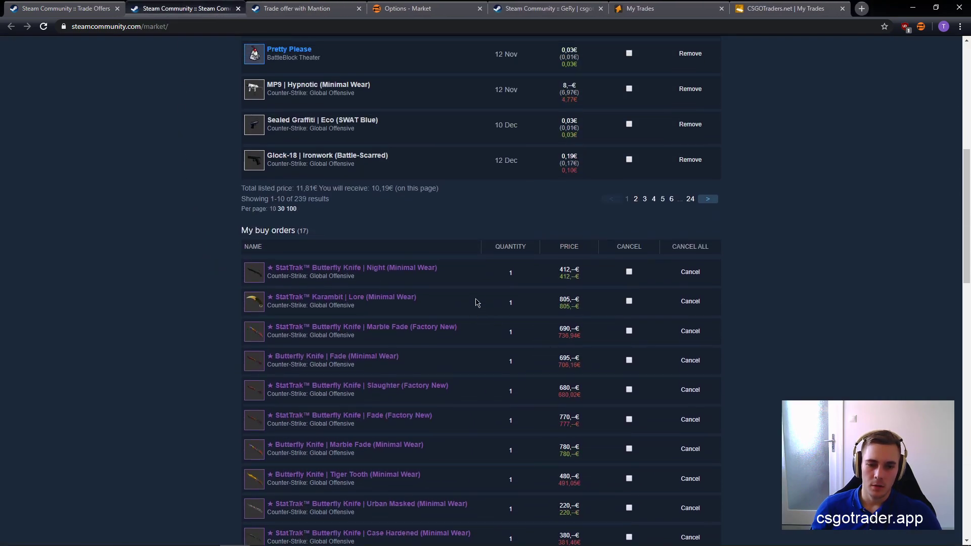
pyautogui.scroll(3, 536, 290)
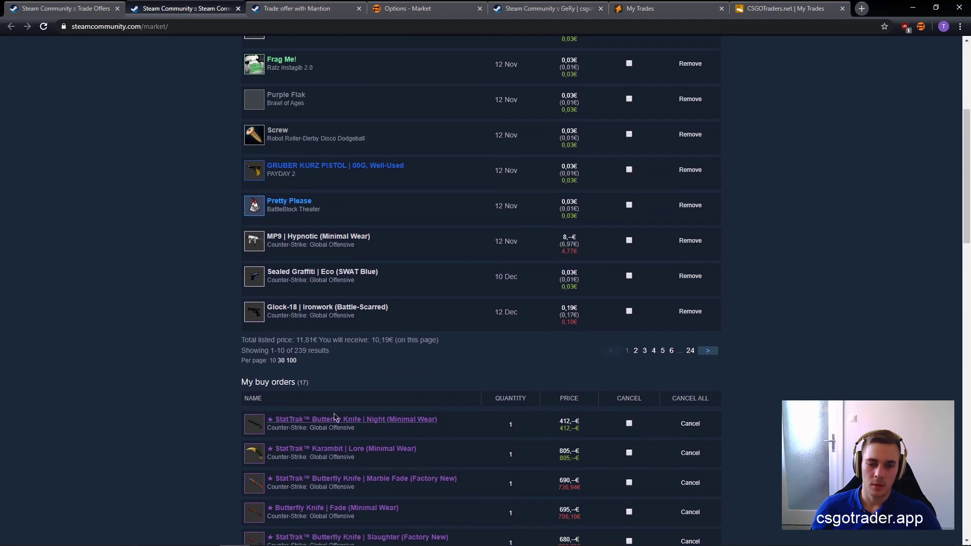
pyautogui.scroll(-3, 540, 435)
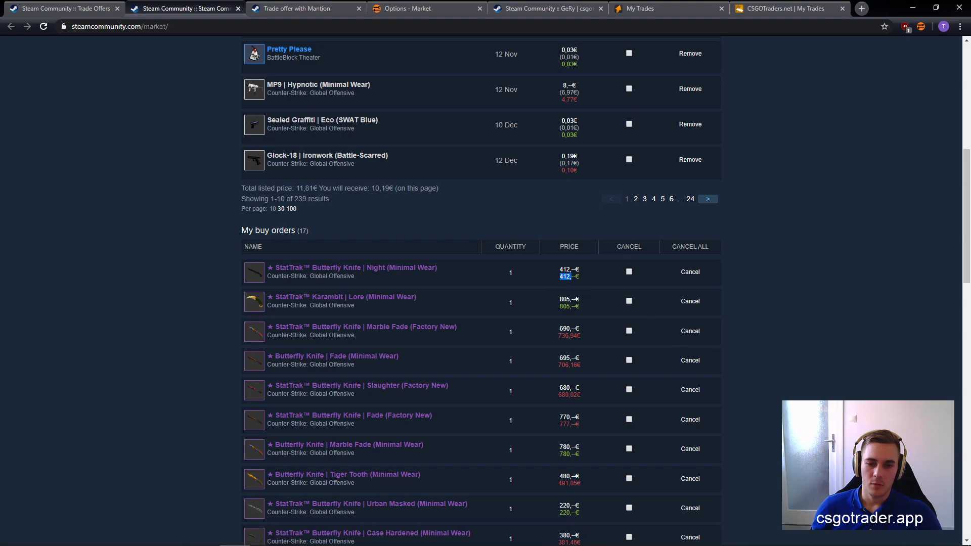
pyautogui.scroll(5, 839, 371)
pyautogui.scroll(-3, 755, 397)
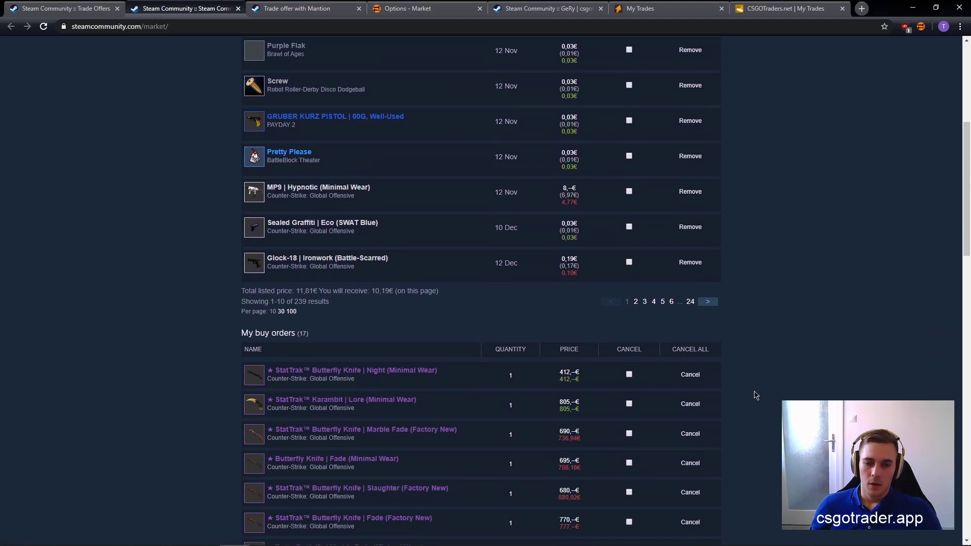
pyautogui.scroll(10, 755, 400)
# - Export market history events 0 to 100 and download market_history.csv
pyautogui.click(500, 132)
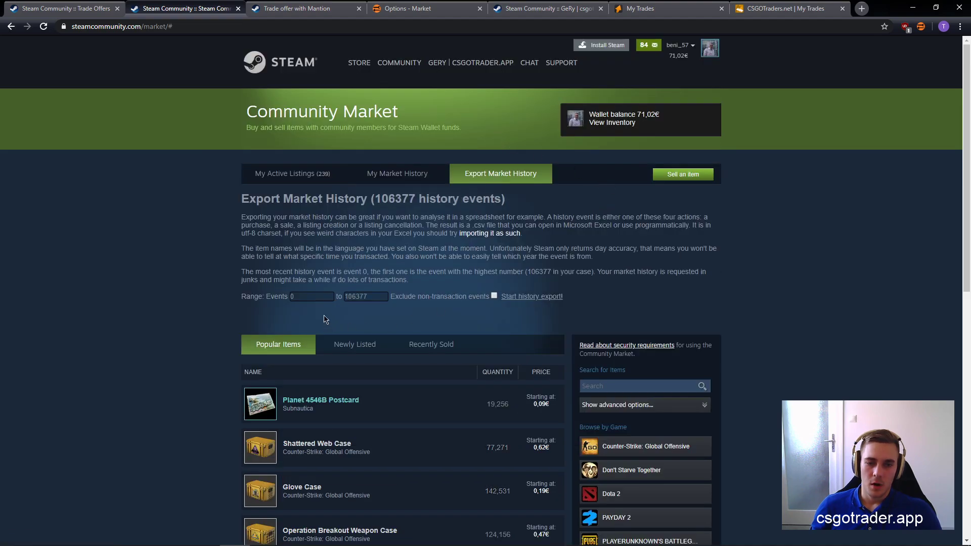
pyautogui.doubleClick(374, 298)
pyautogui.write('100')
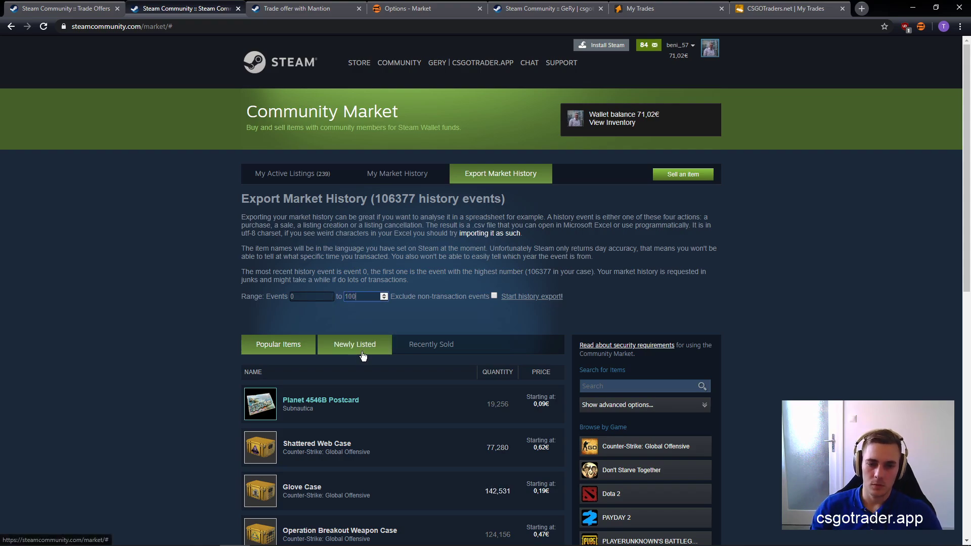
pyautogui.click(433, 316)
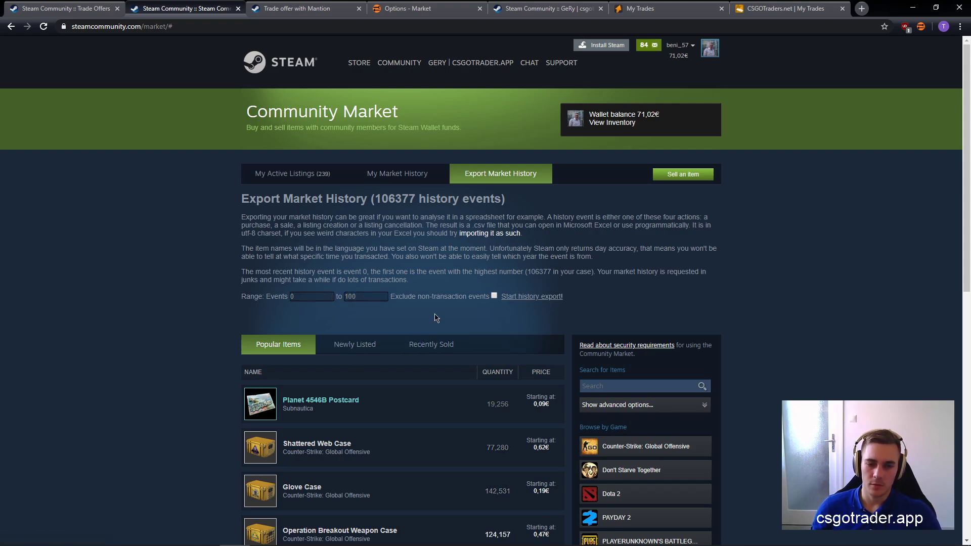
pyautogui.click(543, 299)
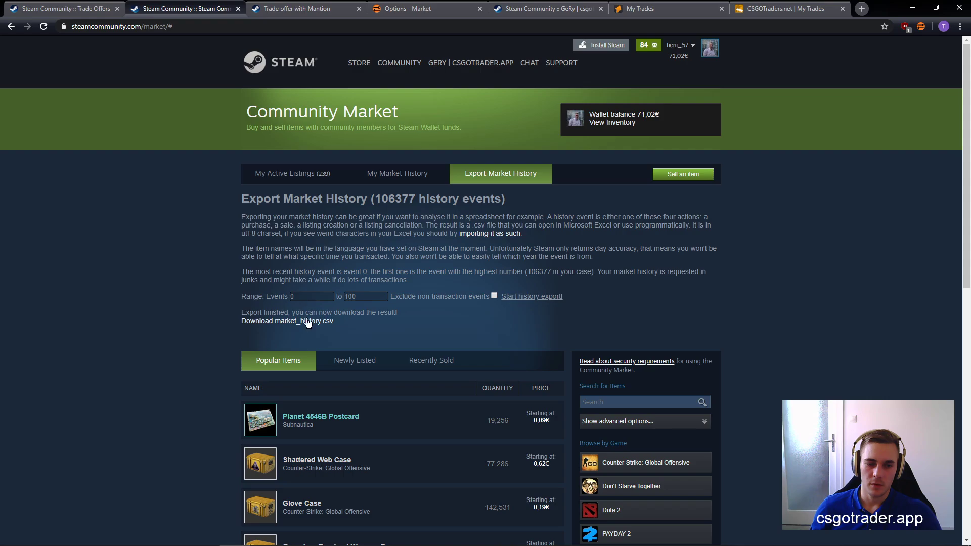
pyautogui.click(308, 323)
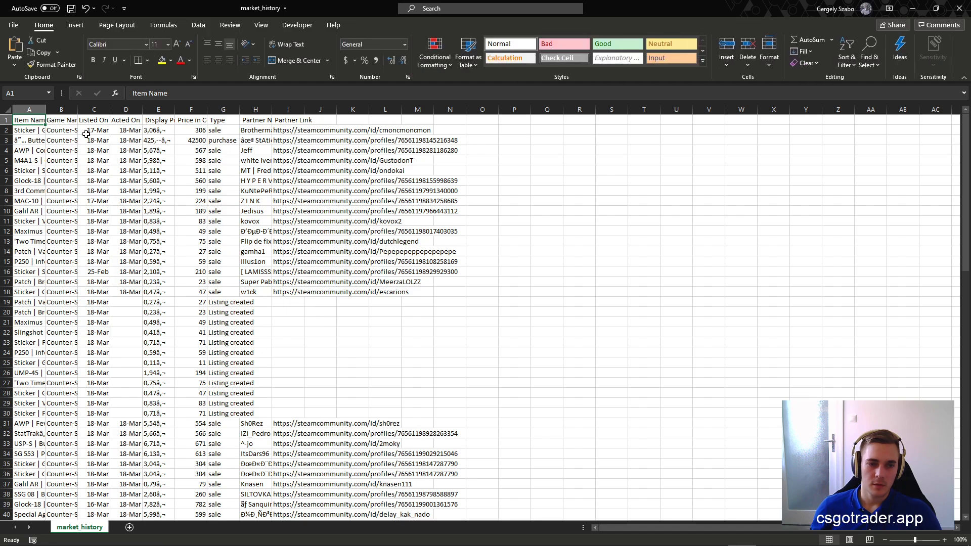
# - Widen column A to show item names, then close market_history and csgo_items without saving
pyautogui.moveTo(43, 110); pyautogui.dragTo(660, 110)
pyautogui.click(747, 167)
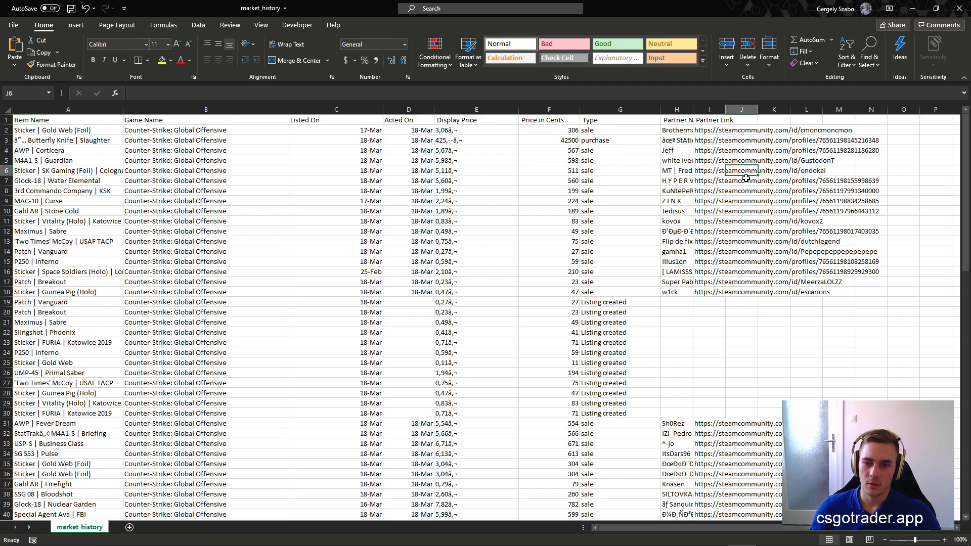
pyautogui.click(959, 8)
pyautogui.click(485, 291)
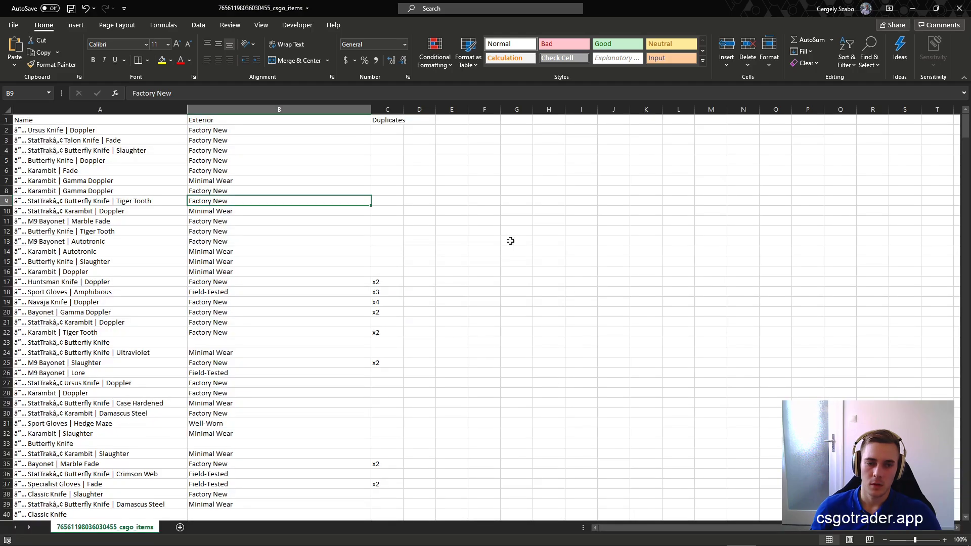
pyautogui.click(959, 8)
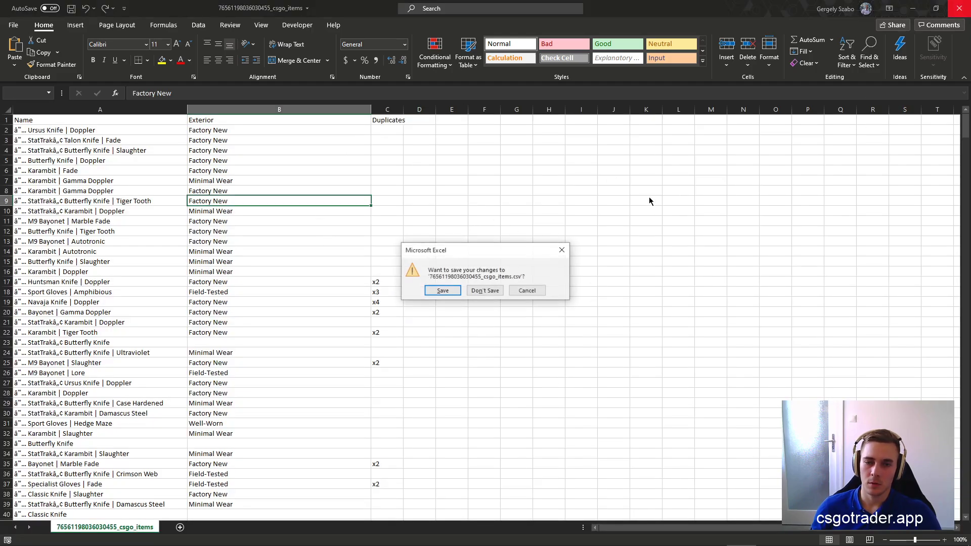
pyautogui.click(484, 290)
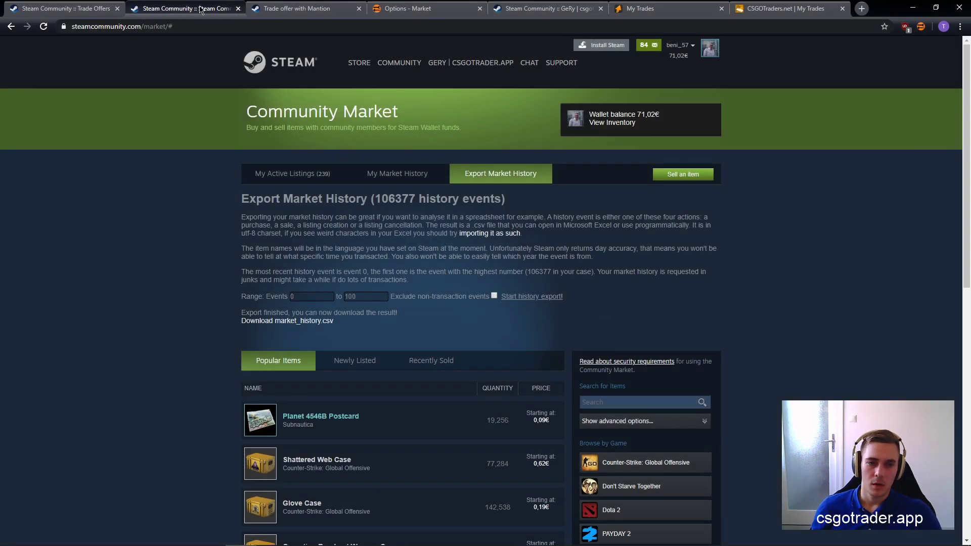
# - Close the Steam market and single trade-offer tabs
pyautogui.click(238, 8)
pyautogui.middleClick(171, 10)
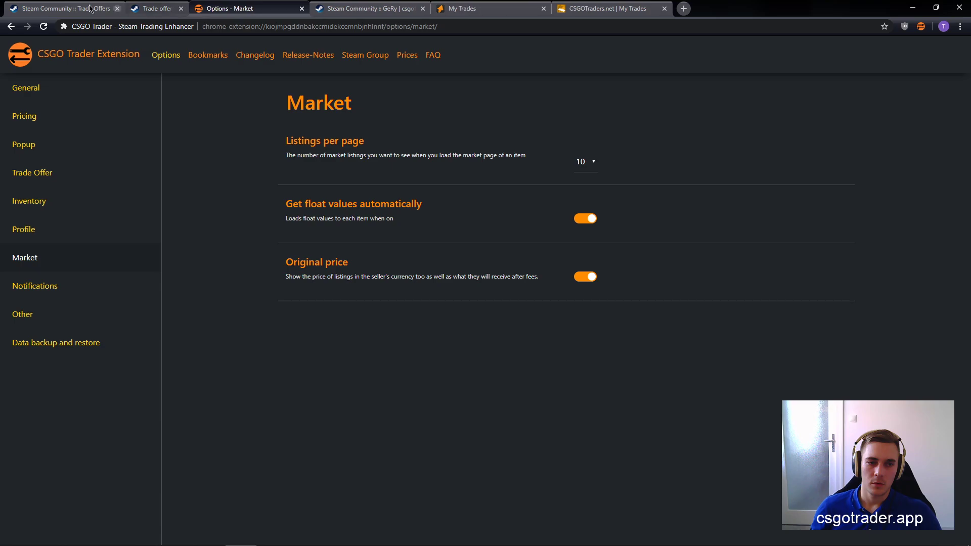
pyautogui.click(114, 12)
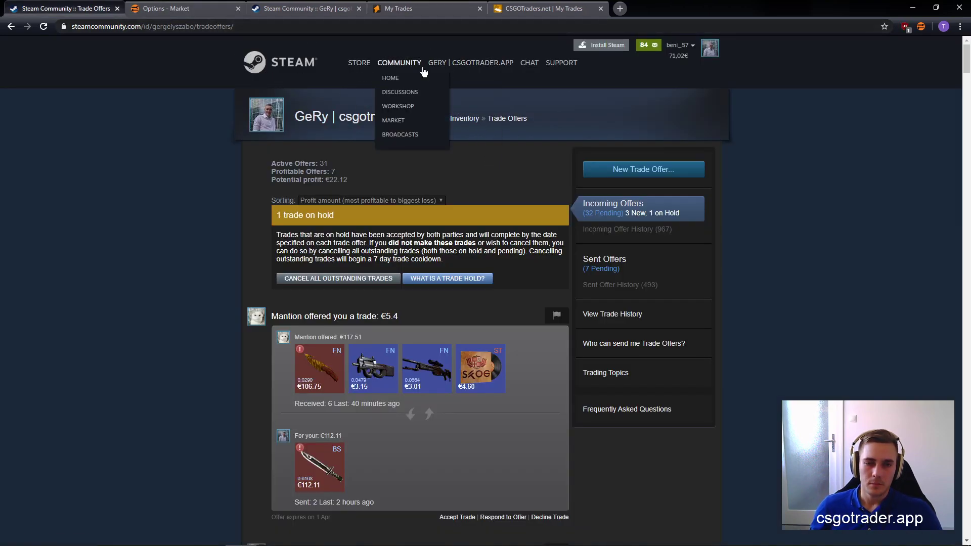
pyautogui.hotkey('ctrl', 'Tab')
# - View the CSGO Lounge and CSGOTraders.net trade pages, then show the Other options with auto-bump settings
pyautogui.click(408, 15)
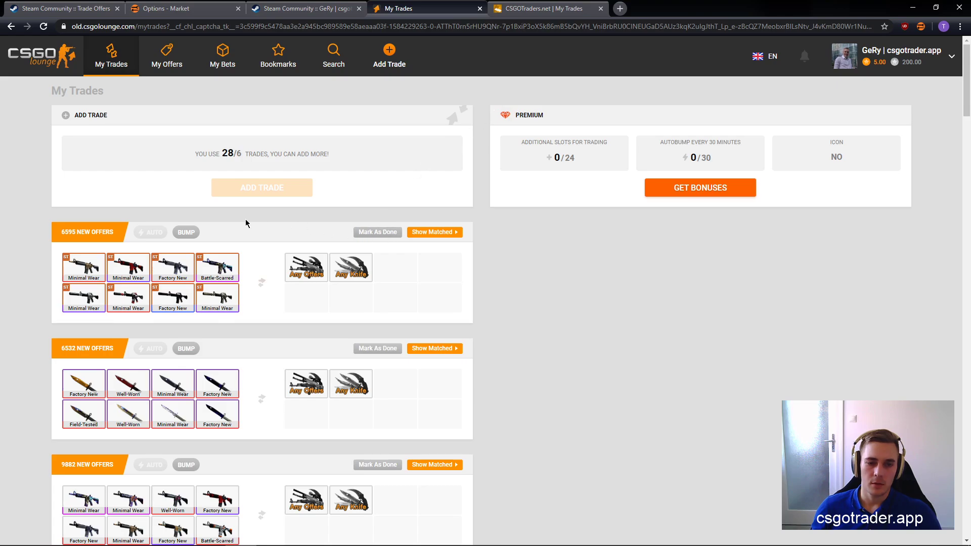
pyautogui.click(549, 9)
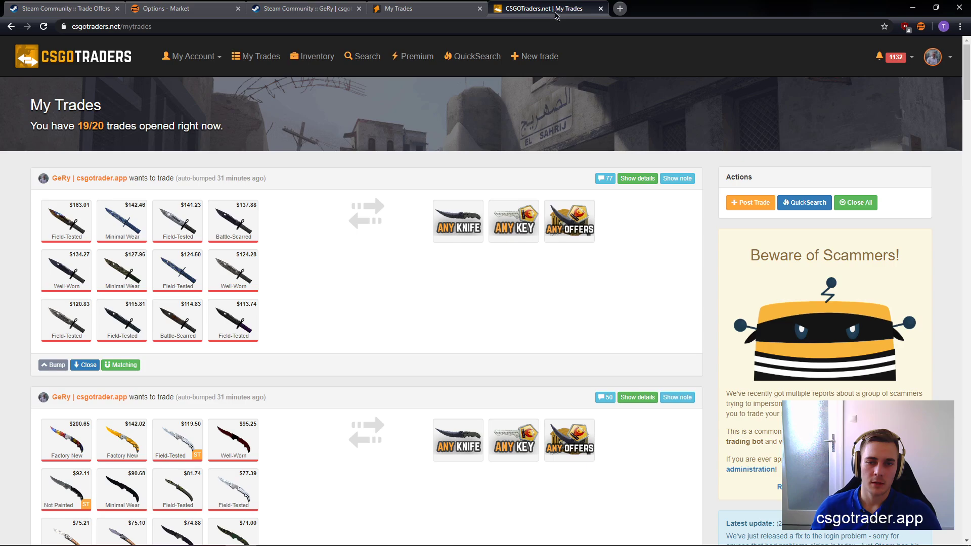
pyautogui.click(187, 10)
pyautogui.click(41, 315)
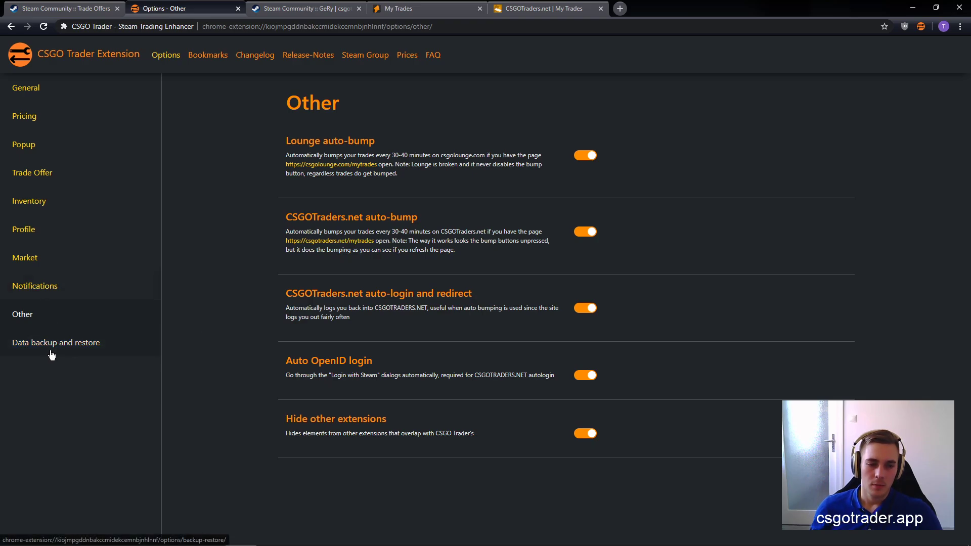
# - Browse the Notifications, Market and Profile options, then return to the Steam trade offers page
pyautogui.click(49, 295)
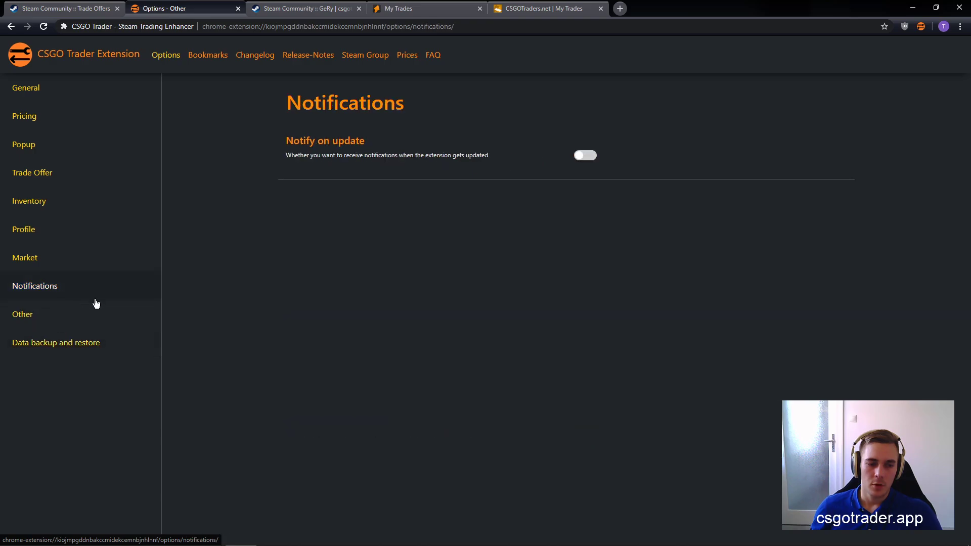
pyautogui.click(43, 260)
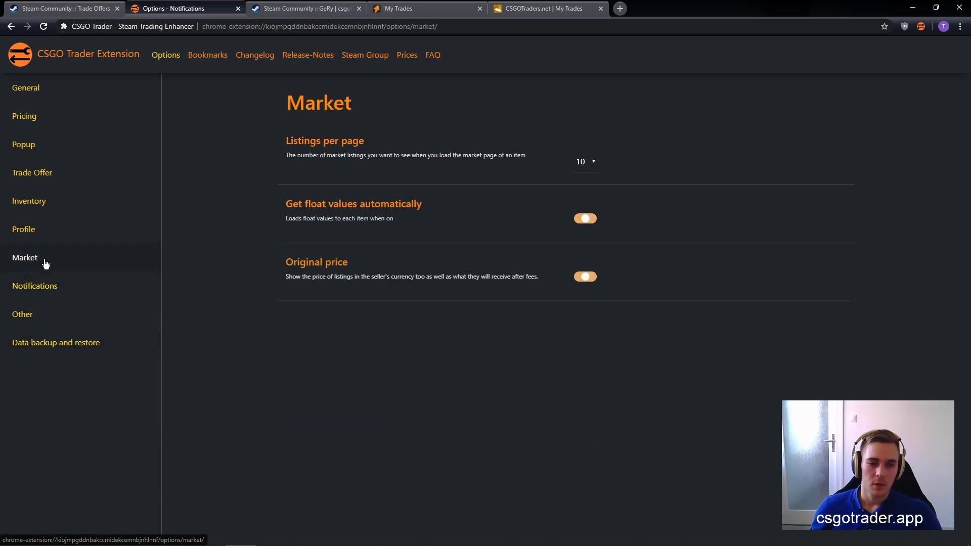
pyautogui.click(33, 231)
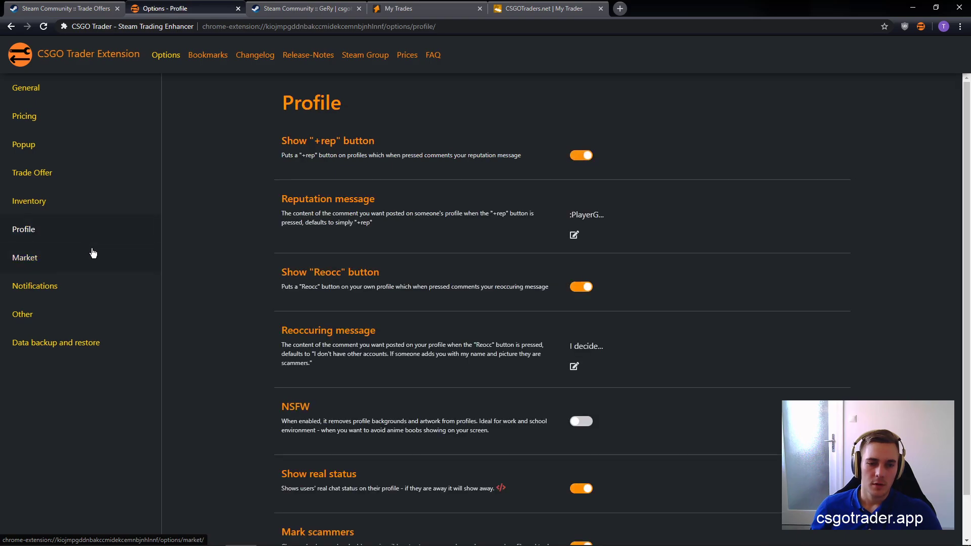
pyautogui.click(89, 11)
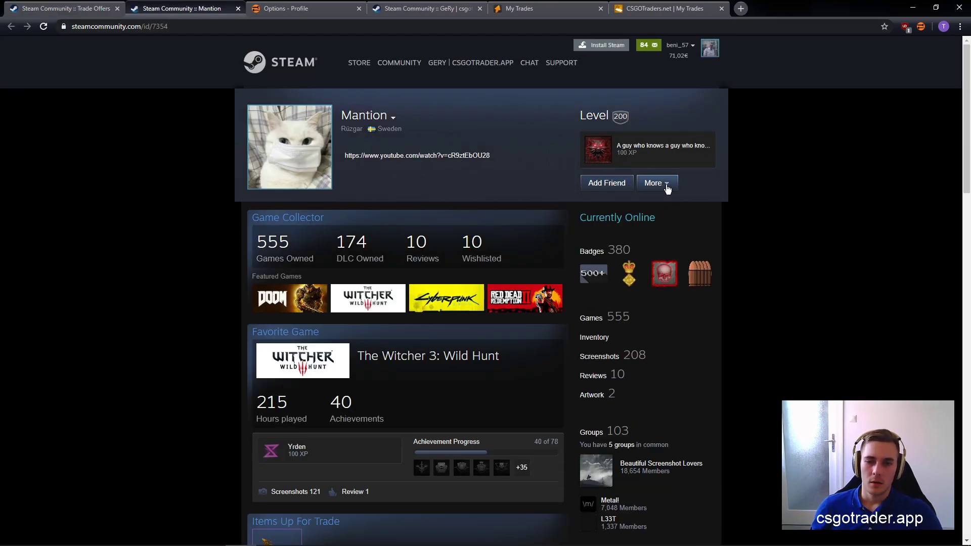
# - Show the offer history with the trader and load the profile's copied permanent link
pyautogui.click(666, 185)
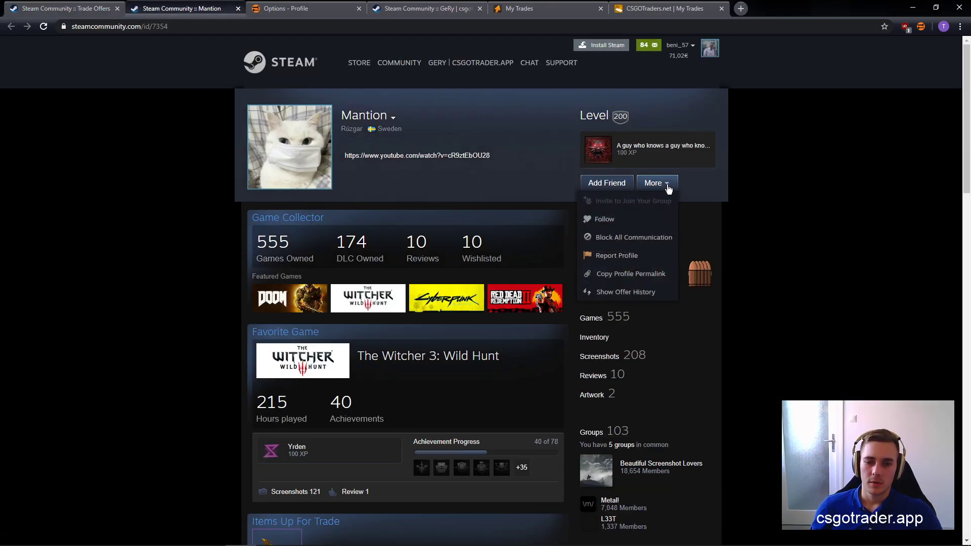
pyautogui.click(650, 300)
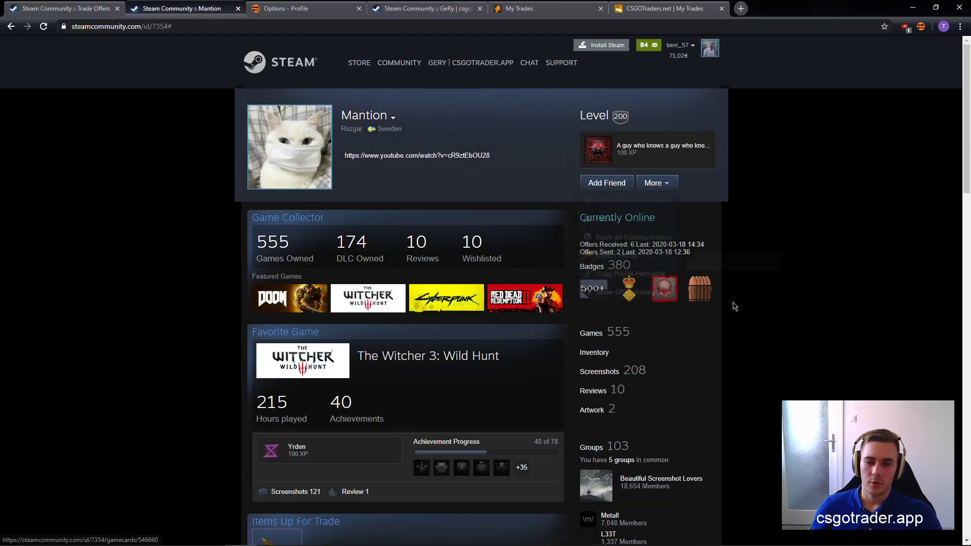
pyautogui.click(657, 183)
pyautogui.click(659, 282)
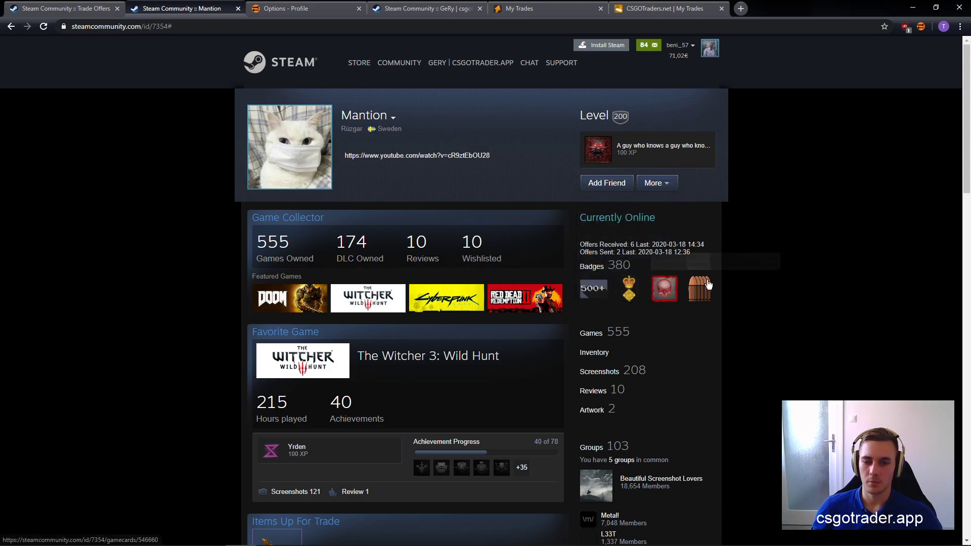
pyautogui.click(202, 26)
pyautogui.hotkey('ctrl', 'v')
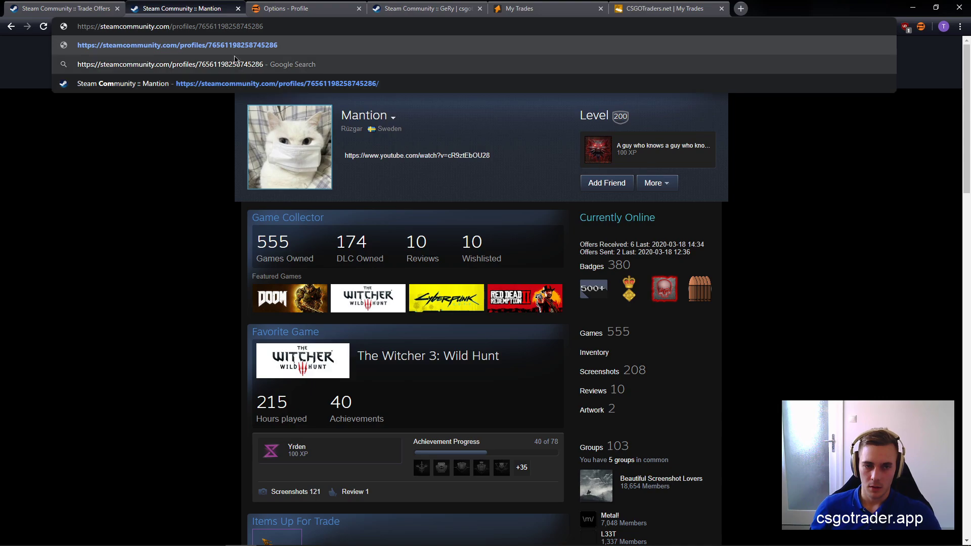
pyautogui.press('Return')
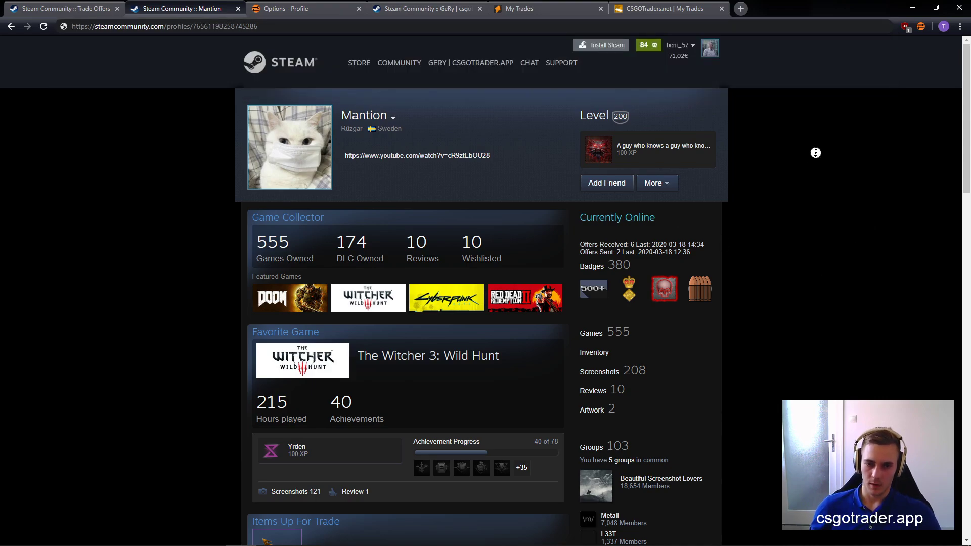
# - Post the '+REP, thanks for the trade' comment with +rep, delete it, and close the profile tab
pyautogui.scroll(-20, 816, 153)
pyautogui.scroll(10, 624, 343)
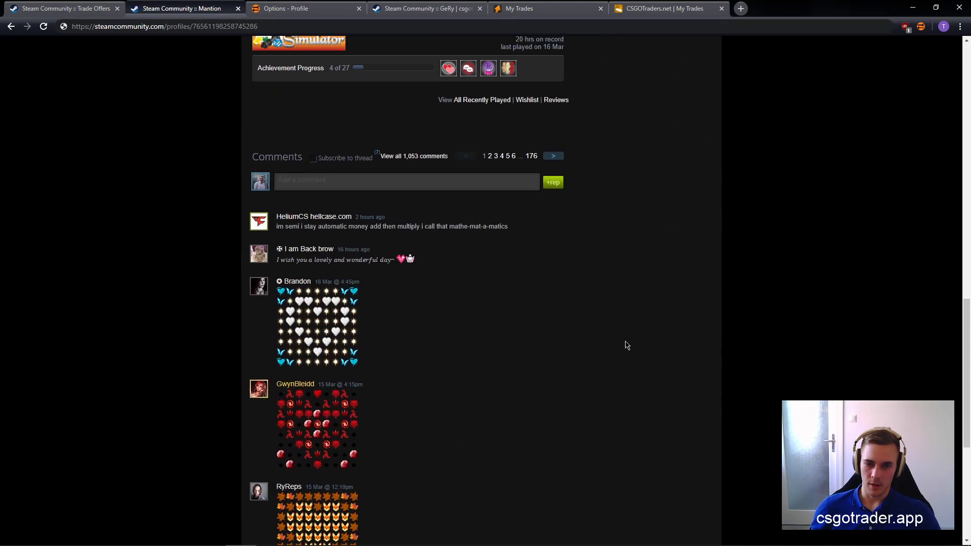
pyautogui.click(553, 182)
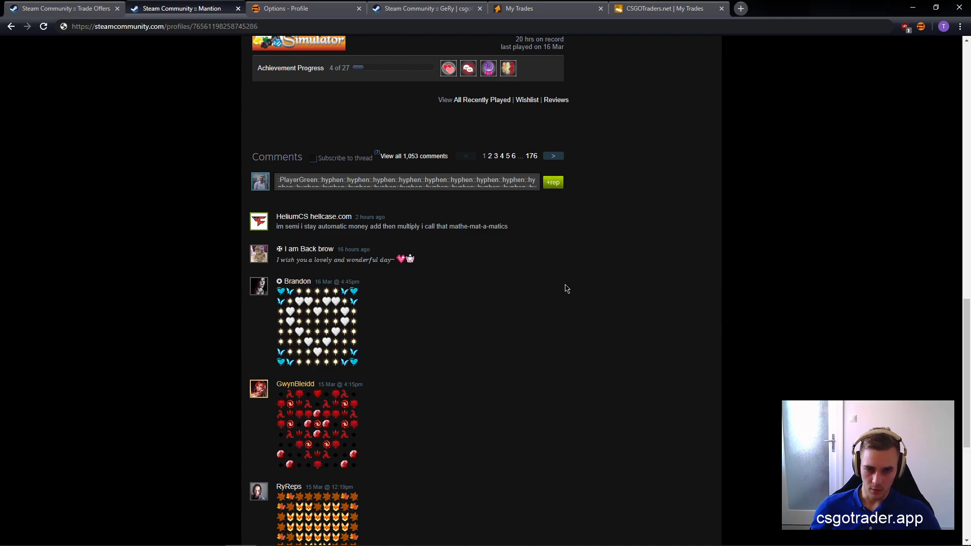
pyautogui.click(545, 217)
pyautogui.middleClick(172, 11)
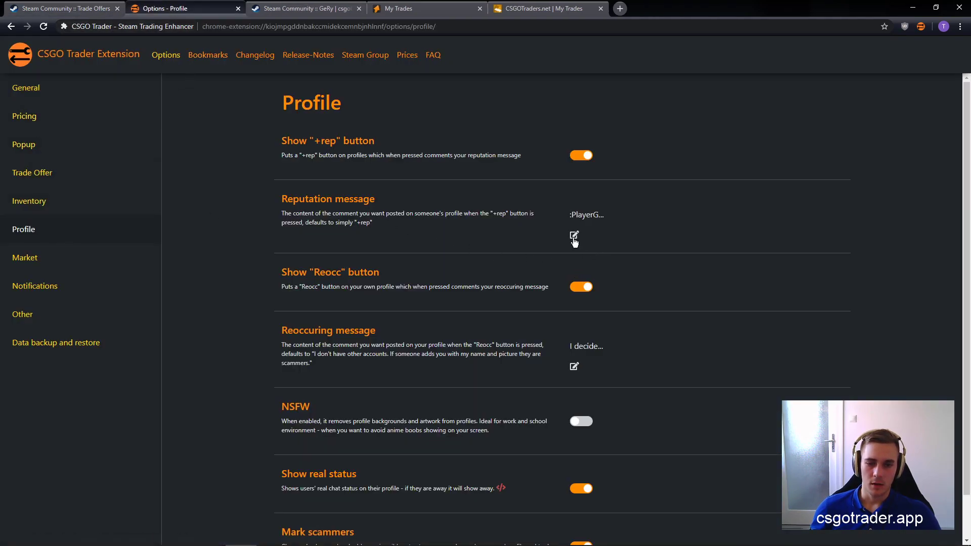
# - Open your own profile from Trade Offers and post the recurring comment-closing message with Reocc
pyautogui.click(71, 9)
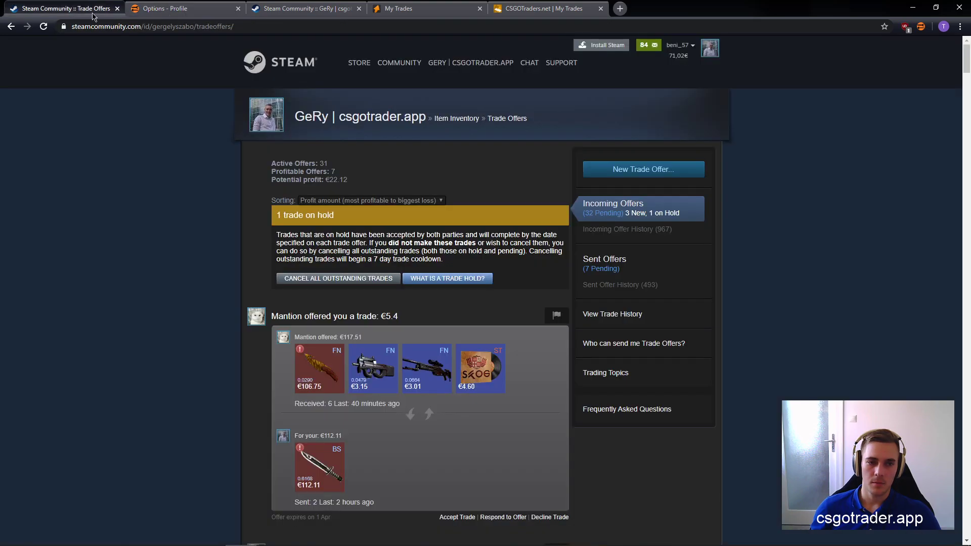
pyautogui.middleClick(324, 115)
pyautogui.click(170, 11)
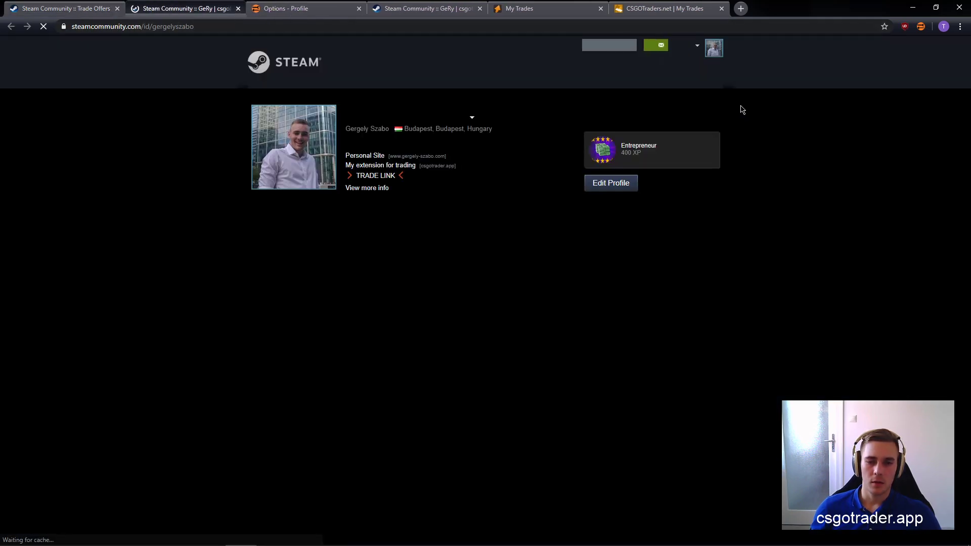
pyautogui.scroll(-15, 722, 268)
pyautogui.scroll(3, 698, 282)
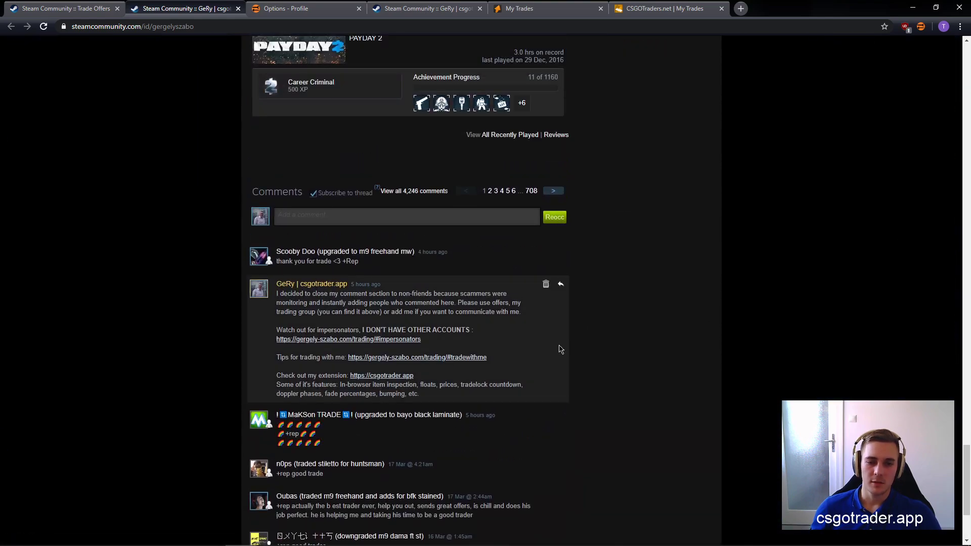
pyautogui.click(555, 218)
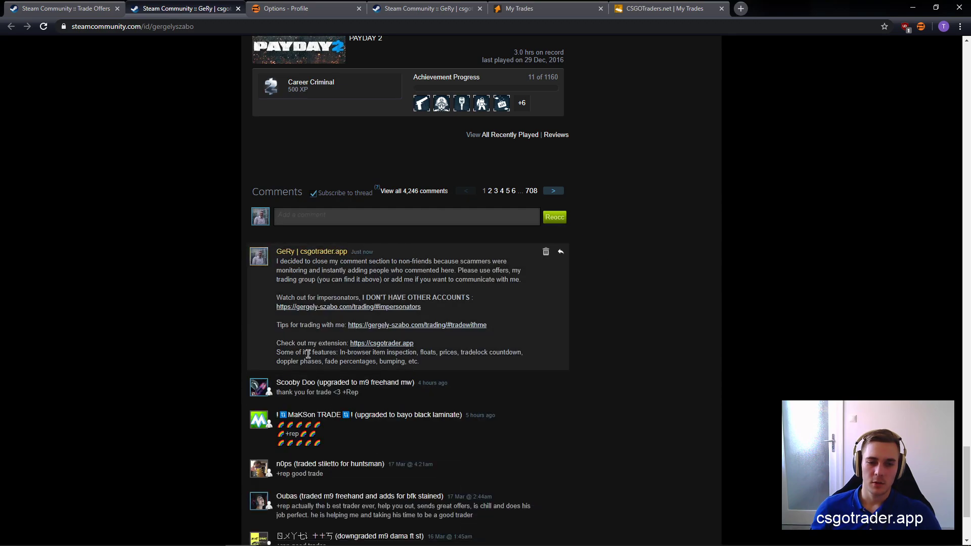
# - Close your own profile tab and turn on NSFW mode in the Profile settings
pyautogui.middleClick(197, 9)
pyautogui.click(197, 9)
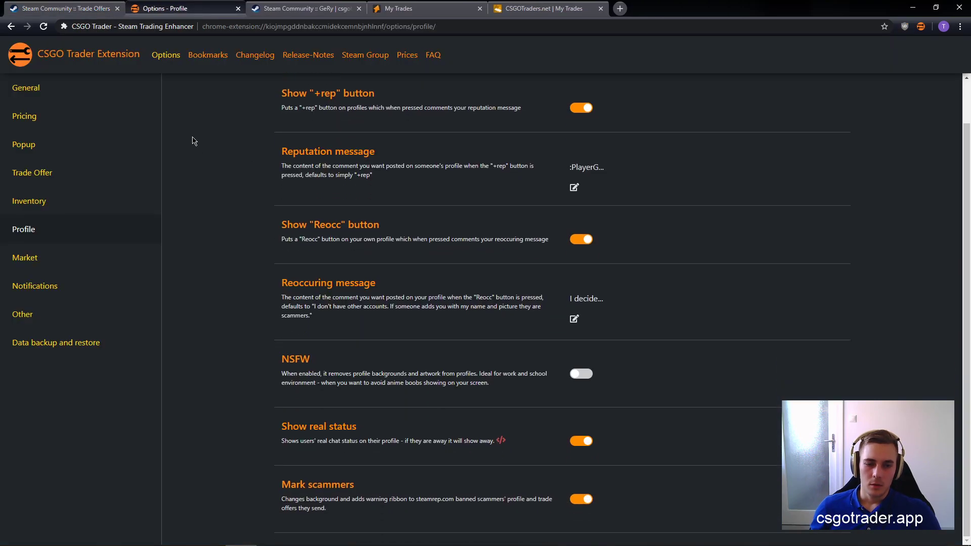
pyautogui.click(582, 374)
# - Open the offering trader's profile from Trade Offers to check the NSFW effect
pyautogui.click(84, 9)
pyautogui.scroll(-7, 152, 167)
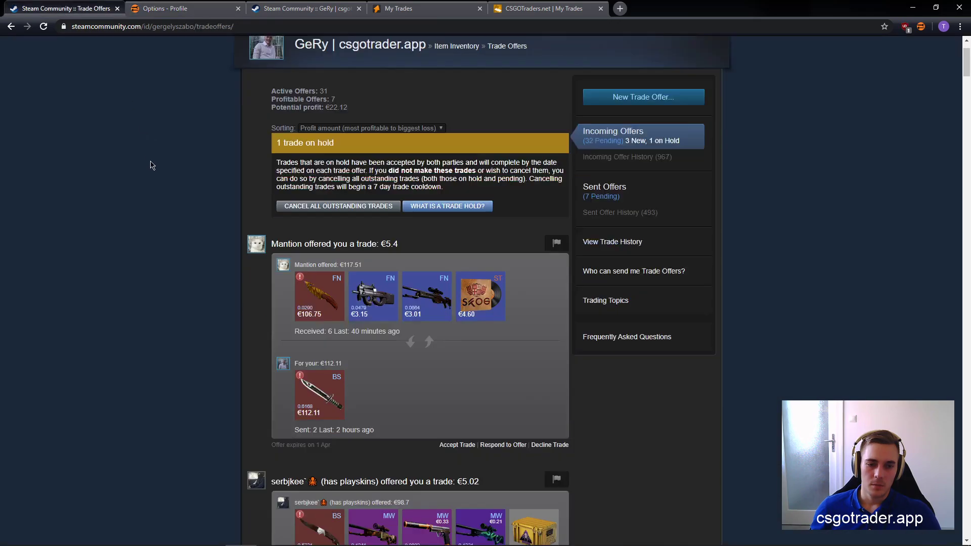
pyautogui.scroll(5, 227, 182)
pyautogui.middleClick(260, 169)
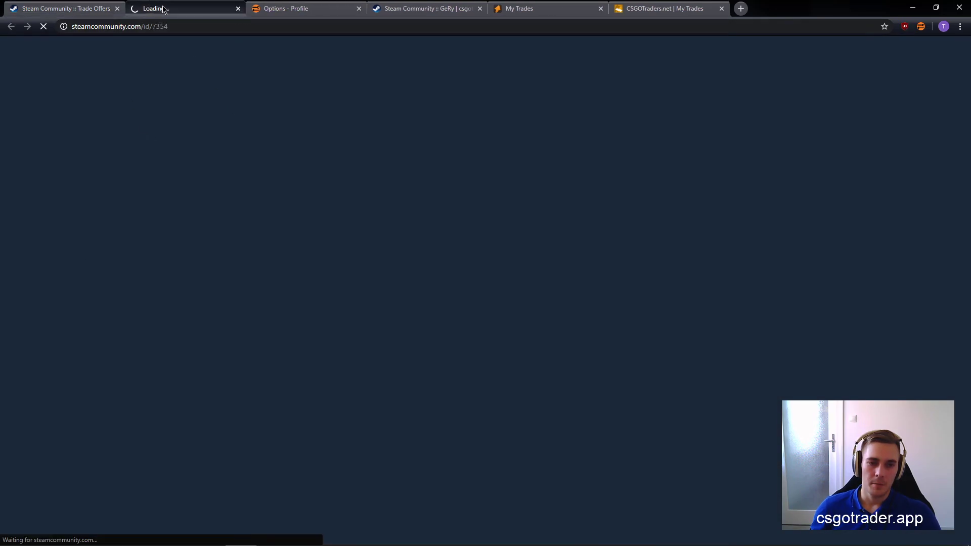
pyautogui.scroll(-2, 183, 168)
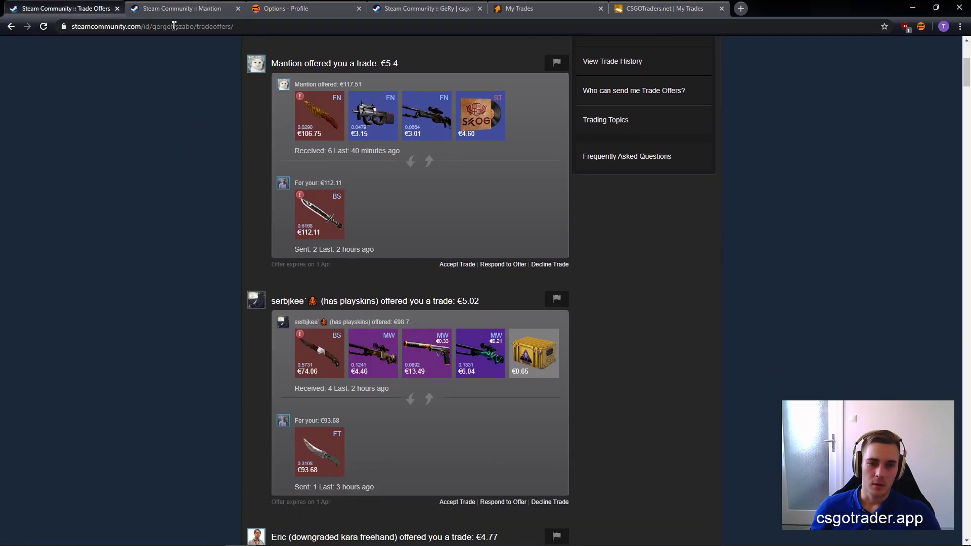
pyautogui.click(173, 10)
pyautogui.scroll(-15, 458, 273)
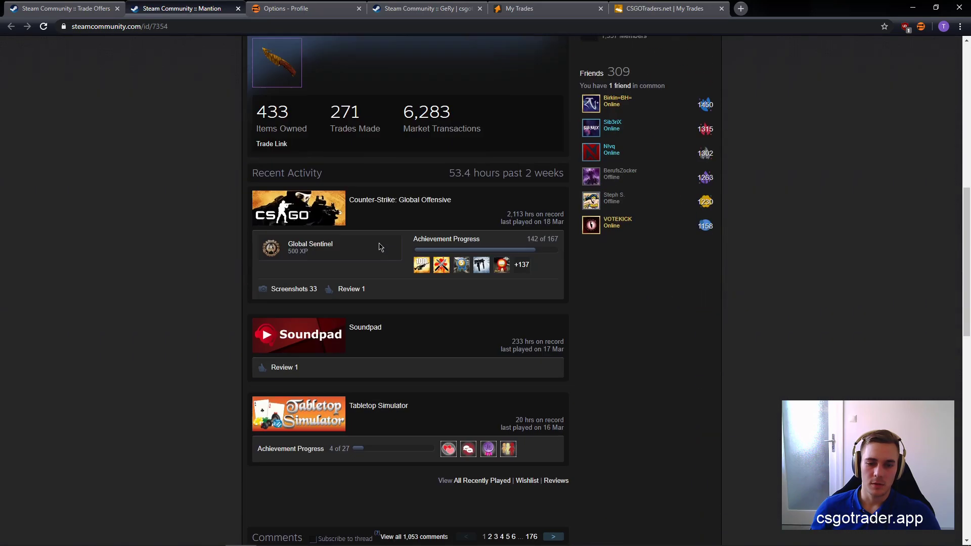
pyautogui.middleClick(231, 315)
pyautogui.scroll(15, 183, 149)
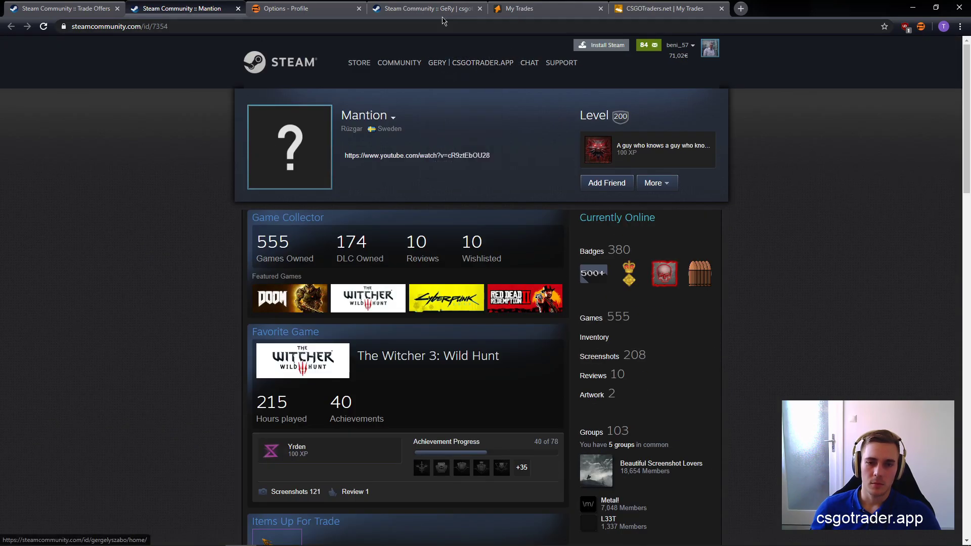
# - Turn NSFW mode back off and reload the trader's profile
pyautogui.click(300, 9)
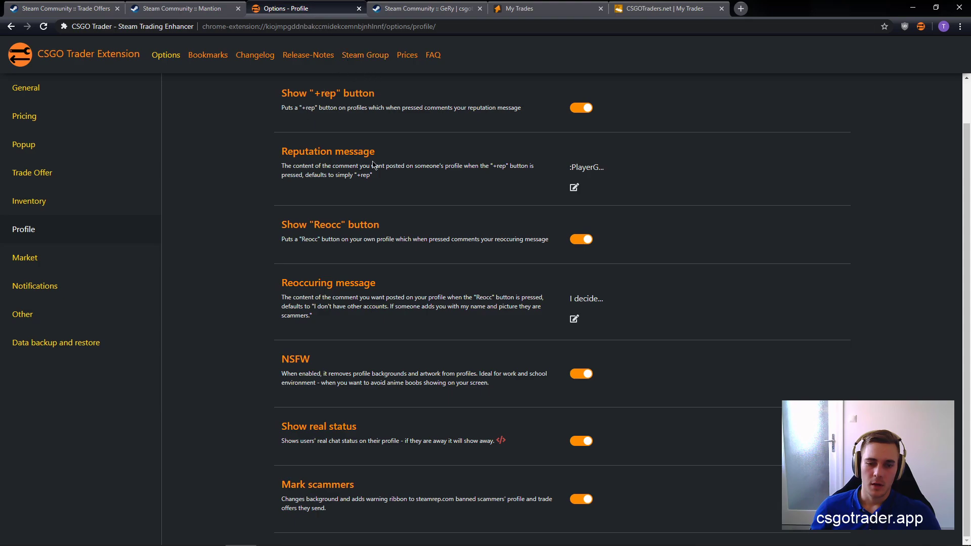
pyautogui.click(574, 372)
pyautogui.click(182, 8)
pyautogui.press('F5')
# - Compare the Show real status setting with the trader's Currently Online status, then close that profile
pyautogui.click(288, 5)
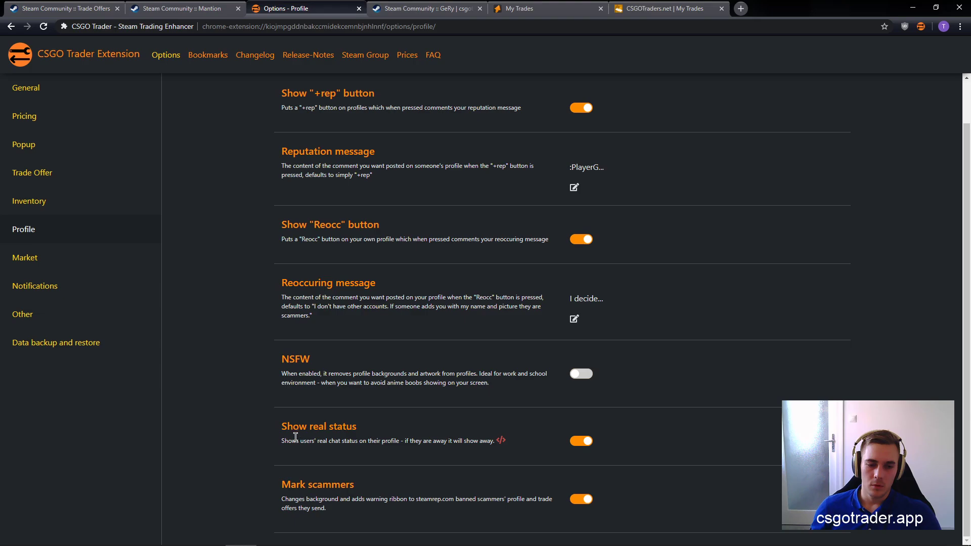
pyautogui.moveTo(295, 435); pyautogui.dragTo(392, 439)
pyautogui.click(206, 7)
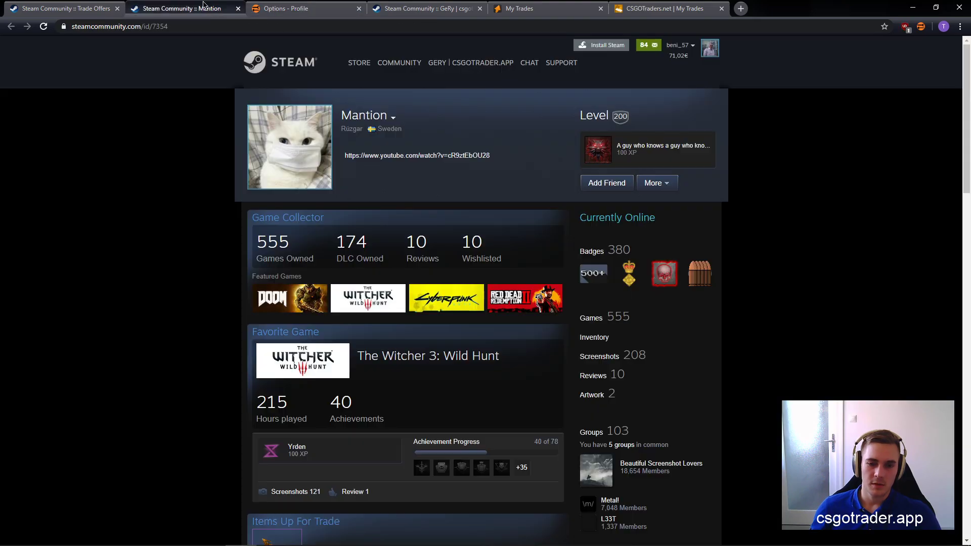
pyautogui.moveTo(665, 218); pyautogui.dragTo(644, 218)
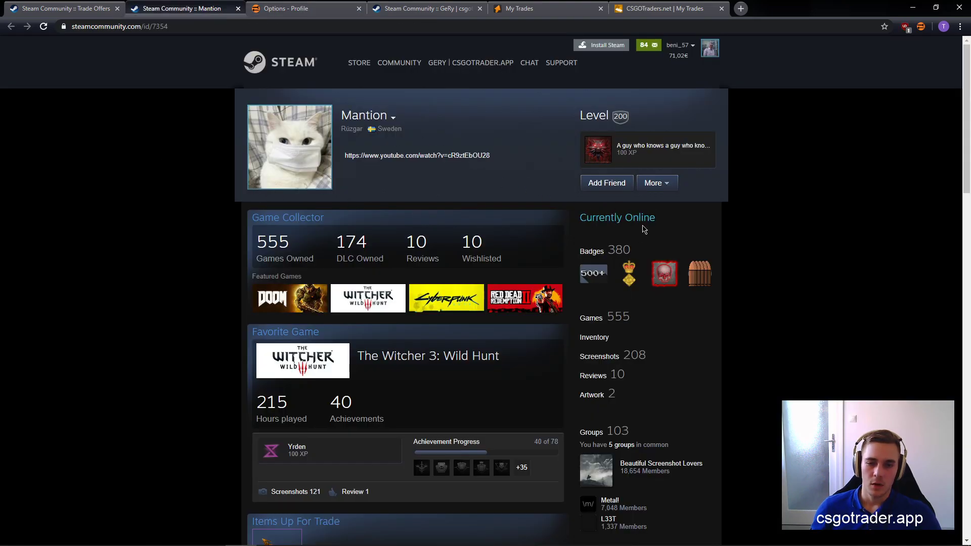
pyautogui.moveTo(632, 217); pyautogui.dragTo(655, 218)
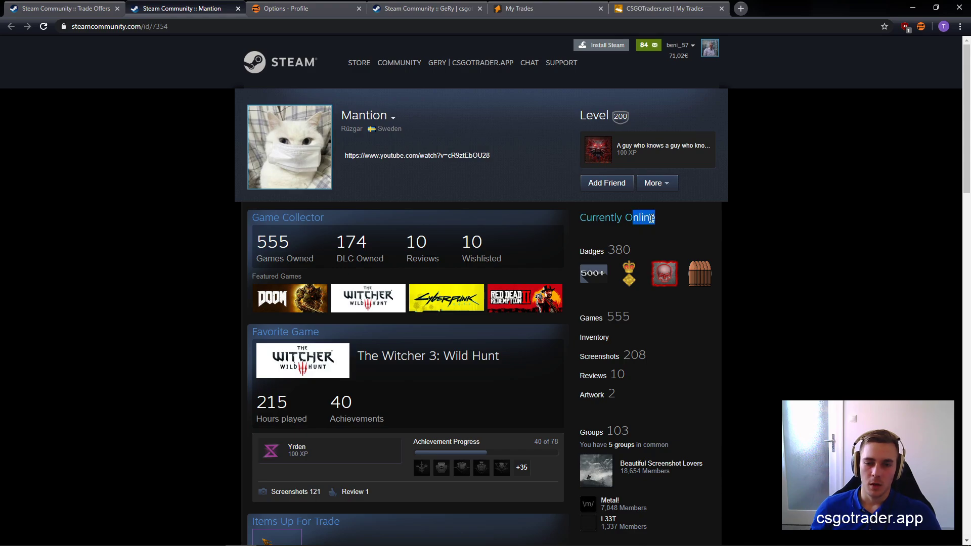
pyautogui.middleClick(149, 5)
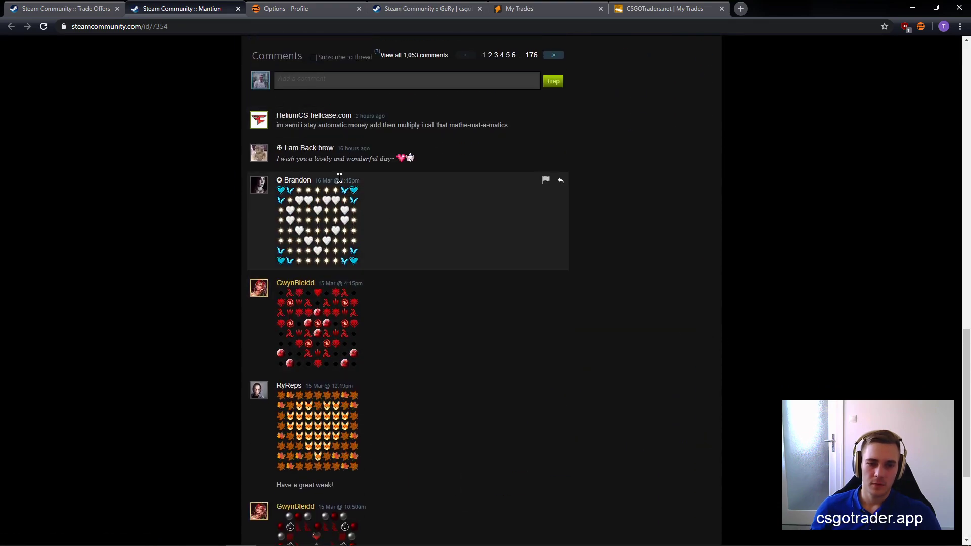
pyautogui.middleClick(205, 4)
# - Look through the Inventory and Trade Offer settings pages
pyautogui.click(204, 4)
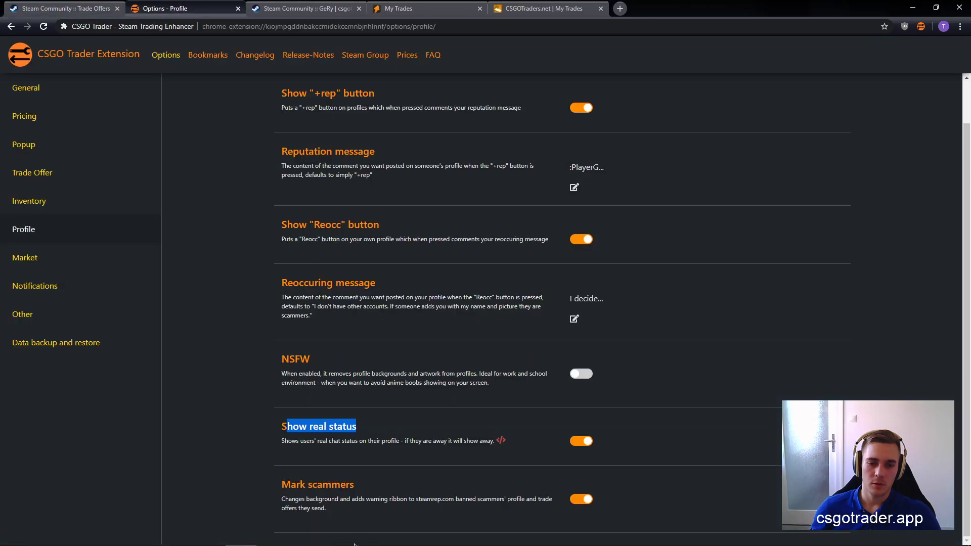
pyautogui.scroll(1, 206, 338)
pyautogui.click(47, 208)
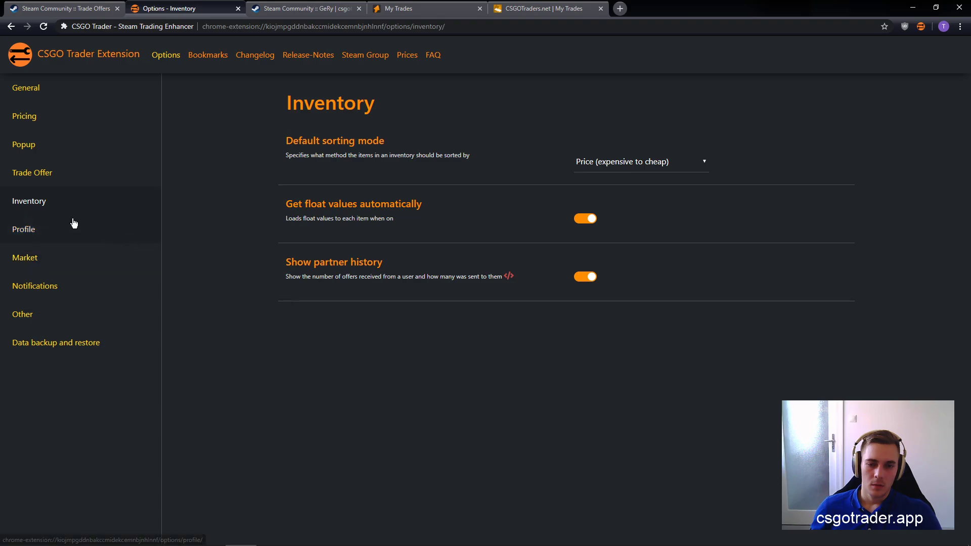
pyautogui.click(47, 177)
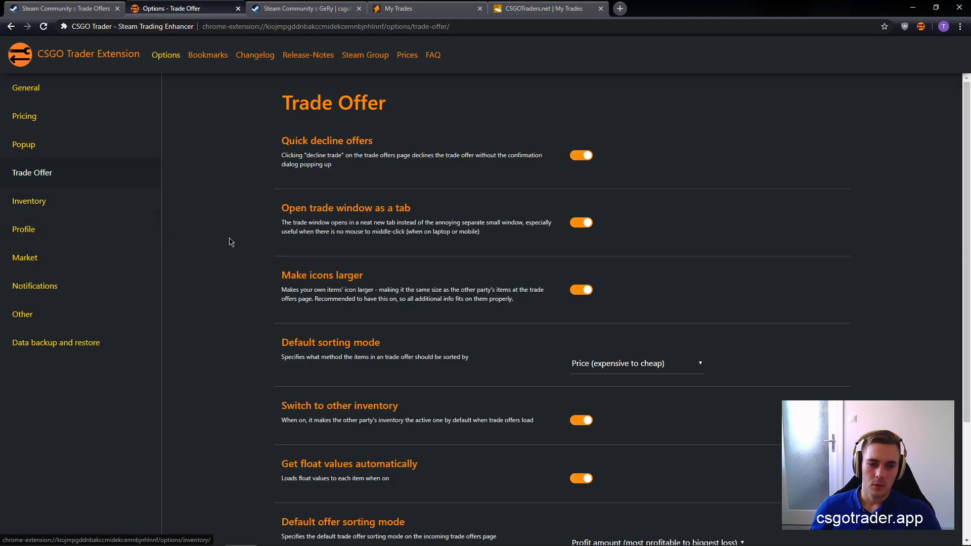
pyautogui.scroll(-1, 214, 244)
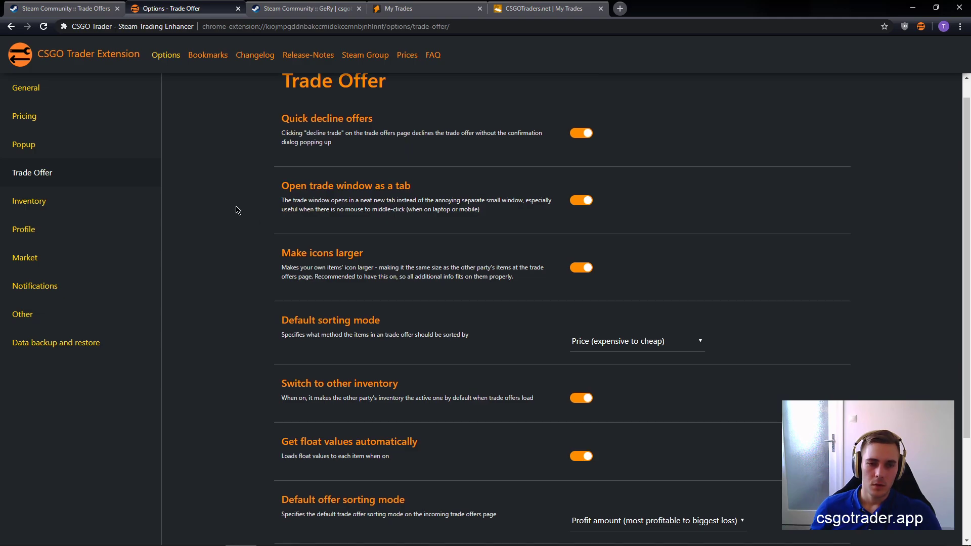
pyautogui.scroll(-3, 237, 221)
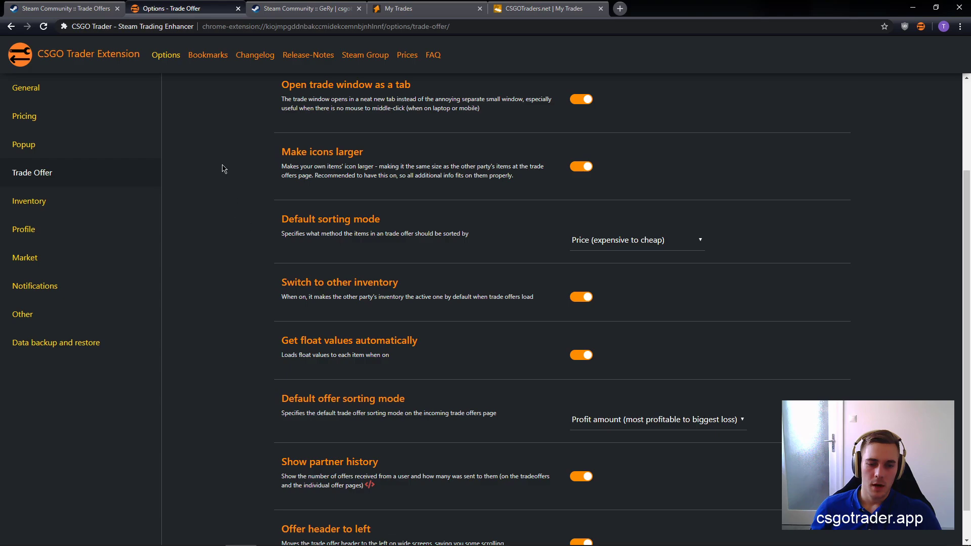
pyautogui.scroll(-1, 222, 193)
pyautogui.scroll(-1, 225, 202)
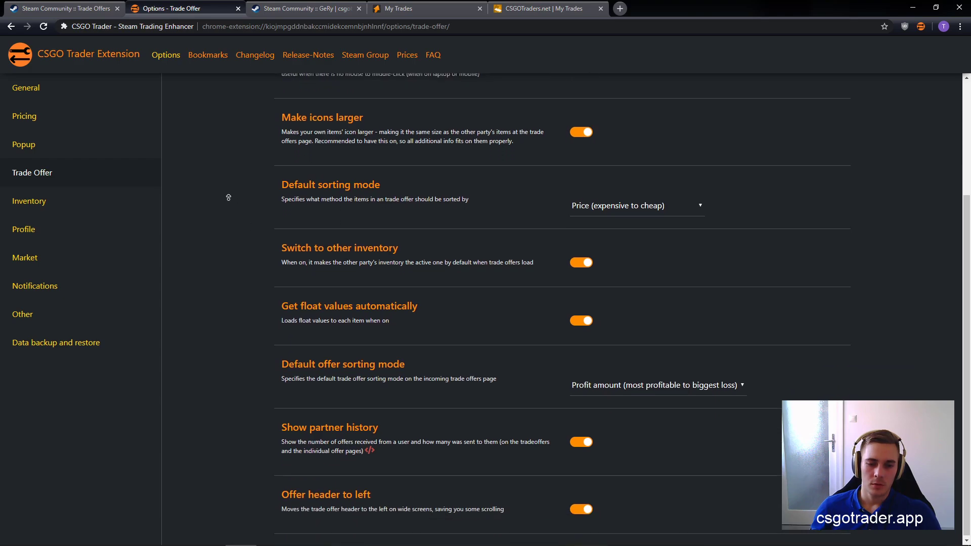
pyautogui.scroll(3, 223, 172)
# - In Popup settings, check the popup's links and switch FAQ and Changelog on
pyautogui.click(41, 149)
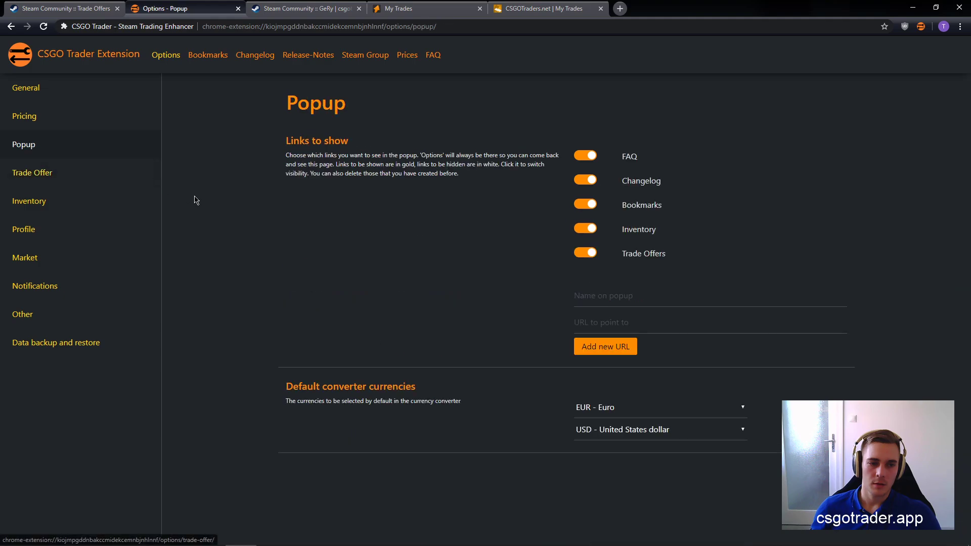
pyautogui.click(587, 183)
pyautogui.click(921, 27)
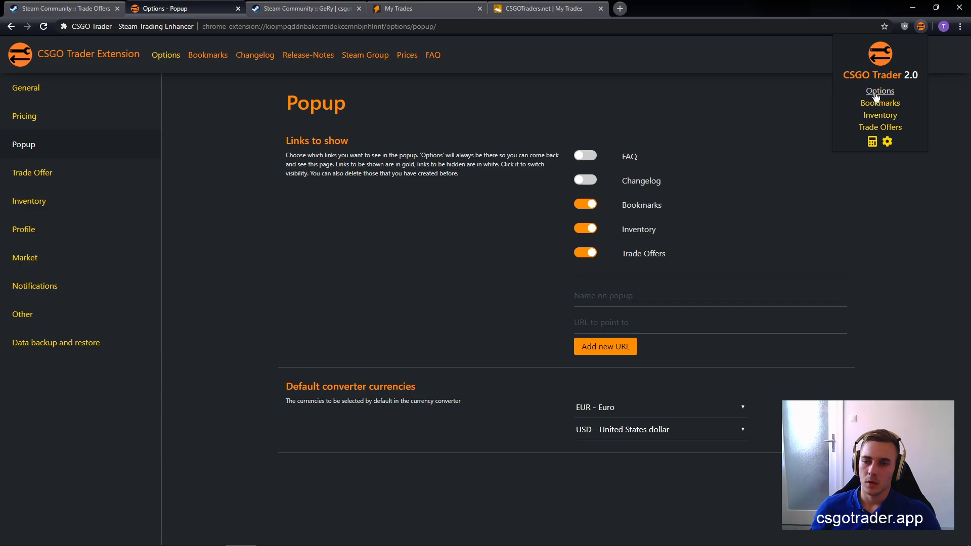
pyautogui.click(731, 143)
pyautogui.click(586, 155)
pyautogui.click(586, 181)
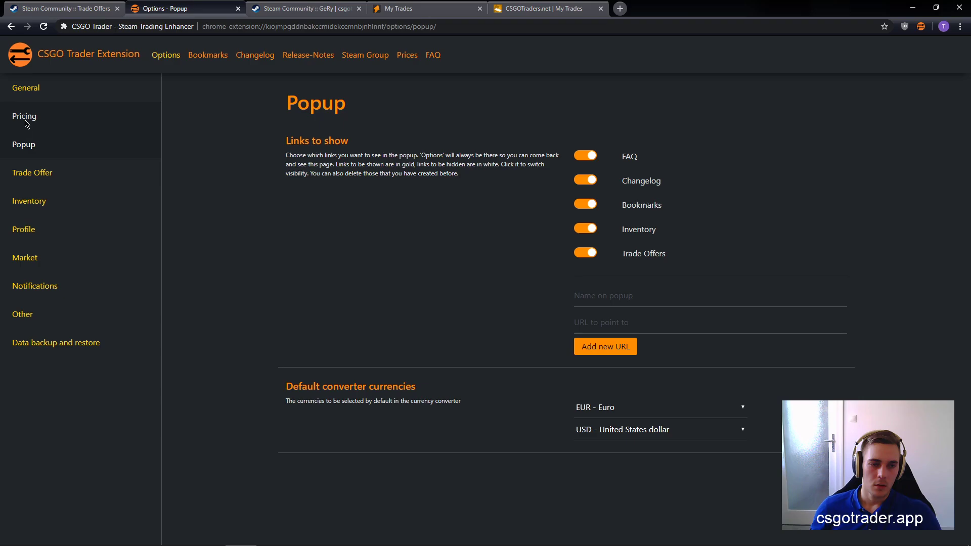
# - Go to Pricing and keep EUR - Euro as the display currency
pyautogui.click(25, 117)
pyautogui.click(643, 323)
pyautogui.click(643, 322)
# - Keep CSGO Trader price as the pricing provider and go to General settings
pyautogui.click(640, 387)
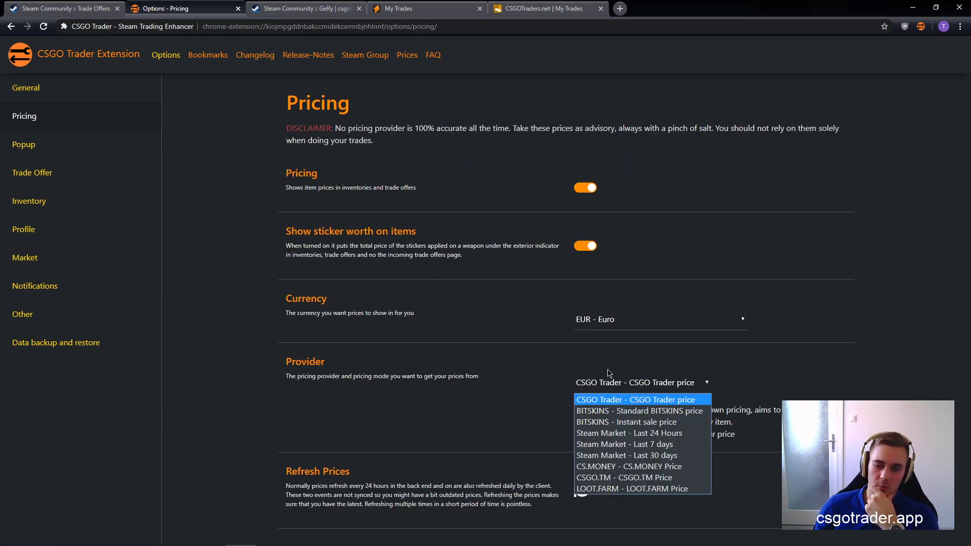
pyautogui.click(527, 358)
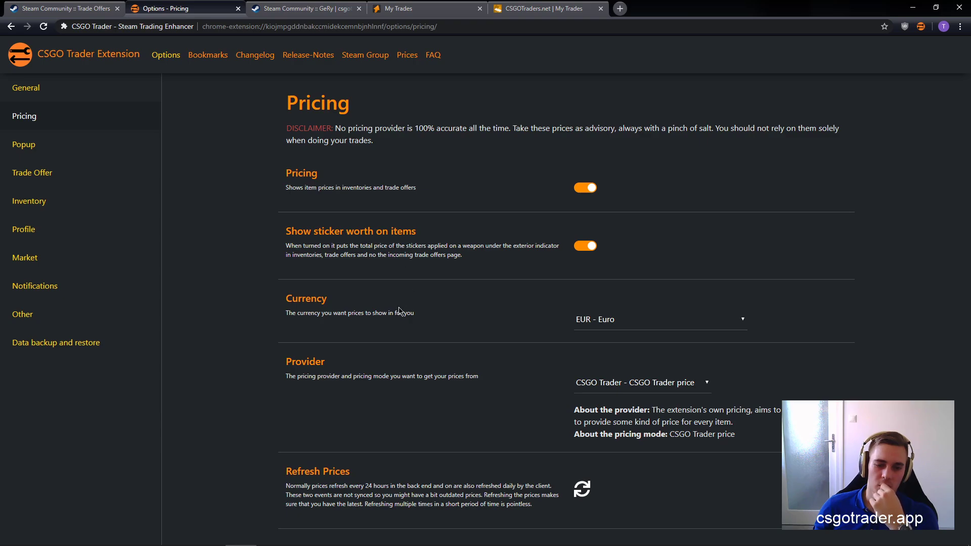
pyautogui.click(36, 87)
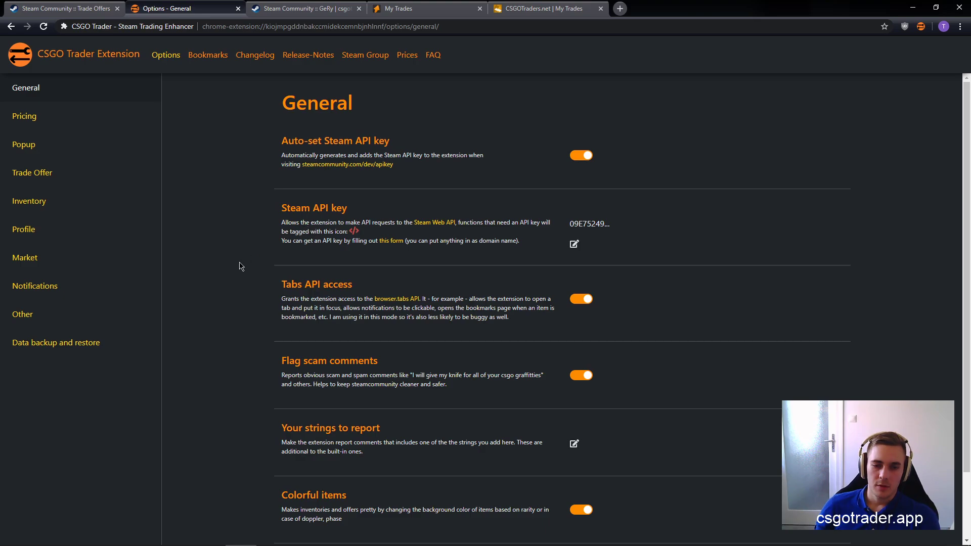
# - Bookmark the StatTrak Karambit Doppler, then delete the Doppler bookmarks and close the Bookmarks page
pyautogui.scroll(-1, 317, 331)
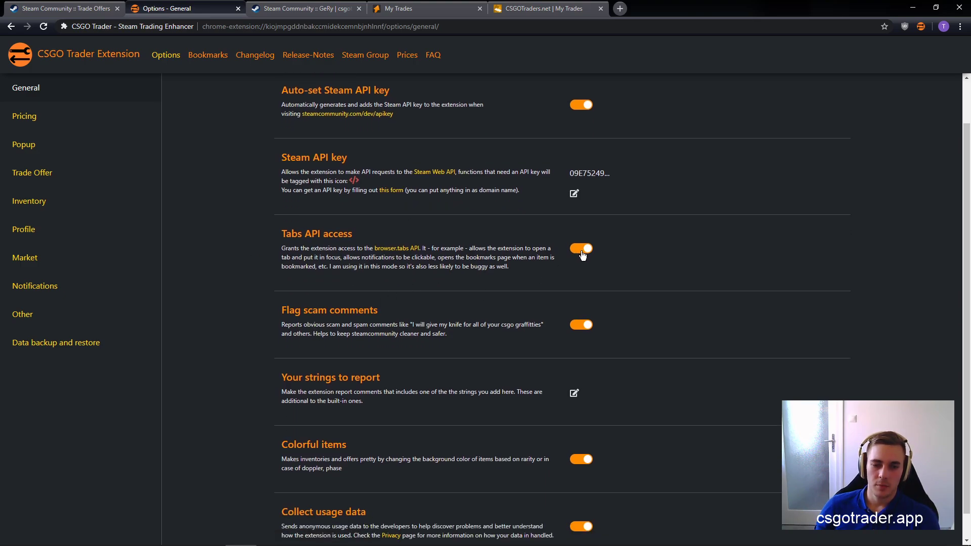
pyautogui.hotkey('ctrl', 'Tab')
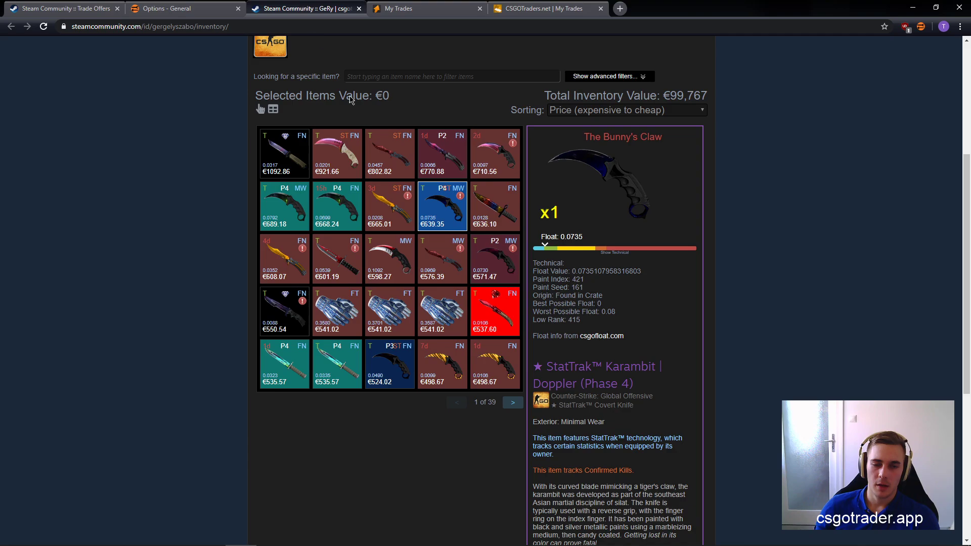
pyautogui.scroll(-6, 556, 364)
pyautogui.click(603, 428)
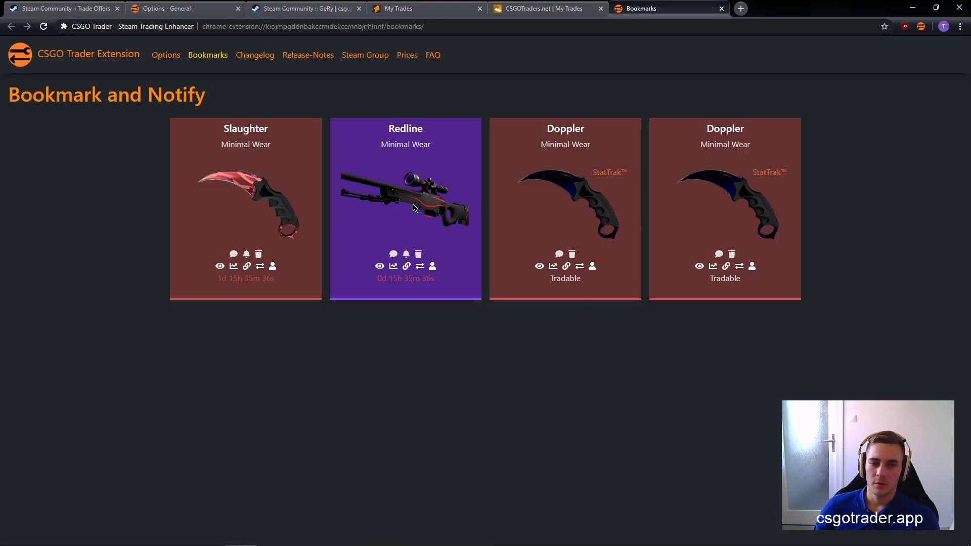
pyautogui.click(731, 254)
pyautogui.hotkey('ctrl', 'w')
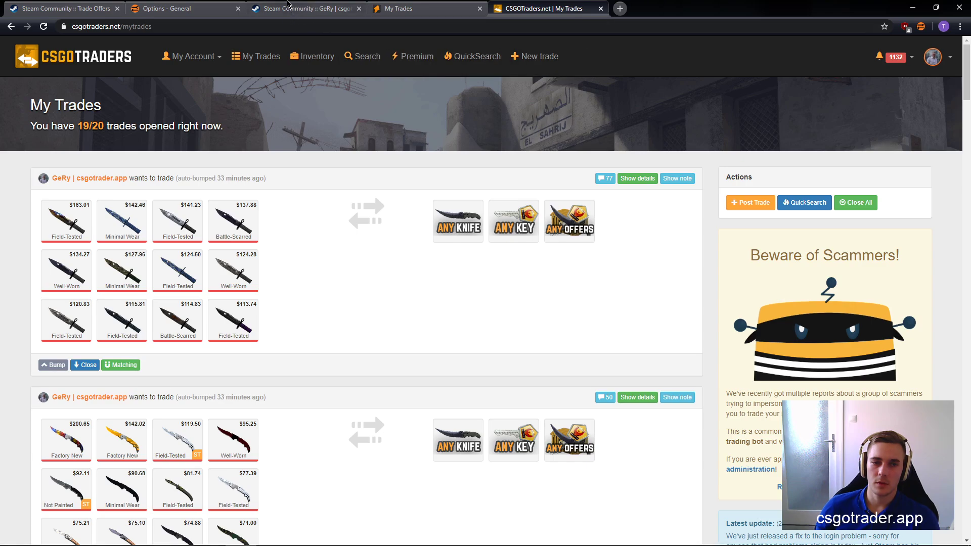
pyautogui.click(291, 7)
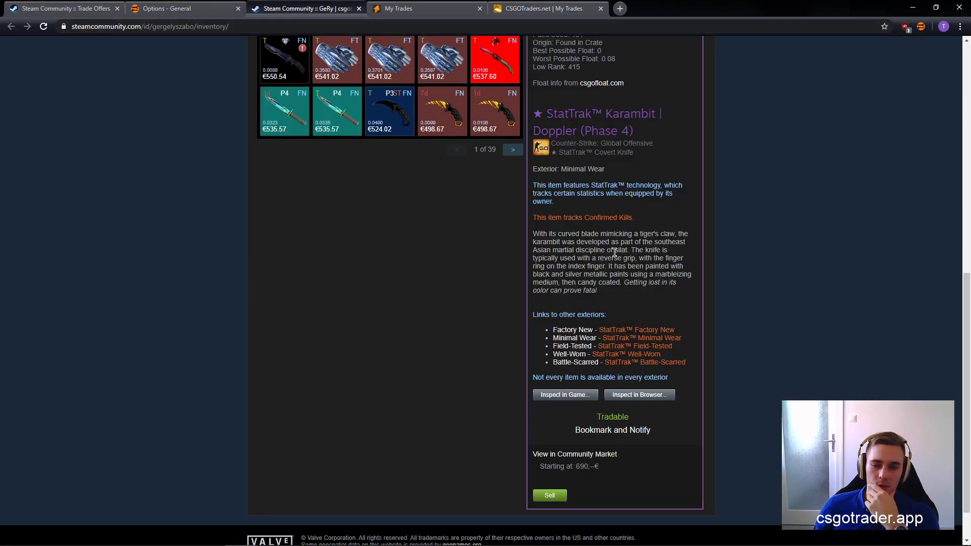
pyautogui.scroll(3, 594, 228)
pyautogui.click(205, 5)
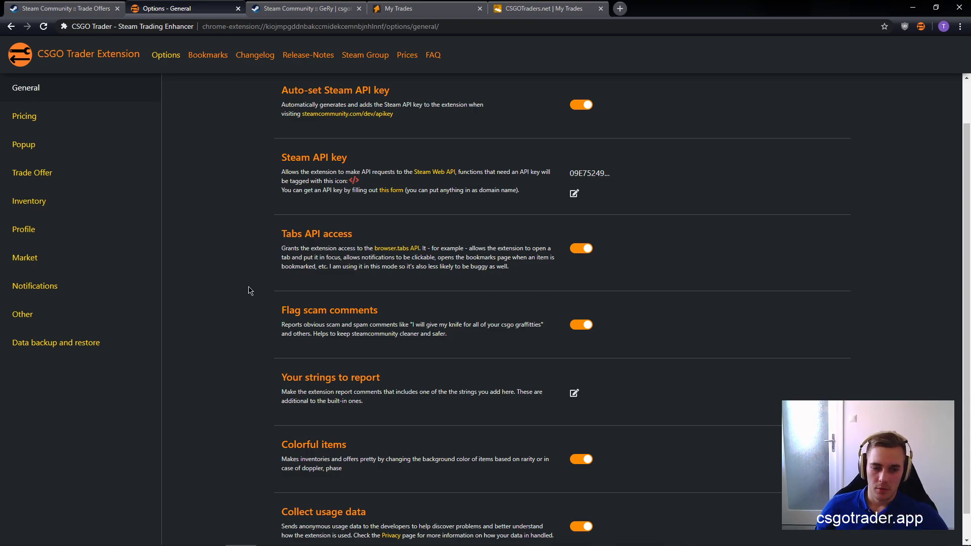
# - Open Your strings to report twice and close it without changes
pyautogui.scroll(-1, 253, 291)
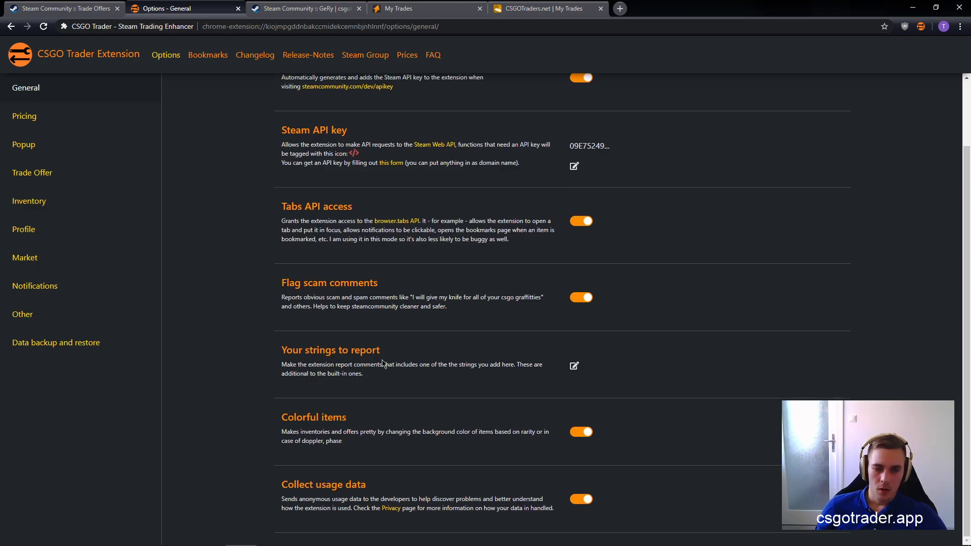
pyautogui.click(574, 367)
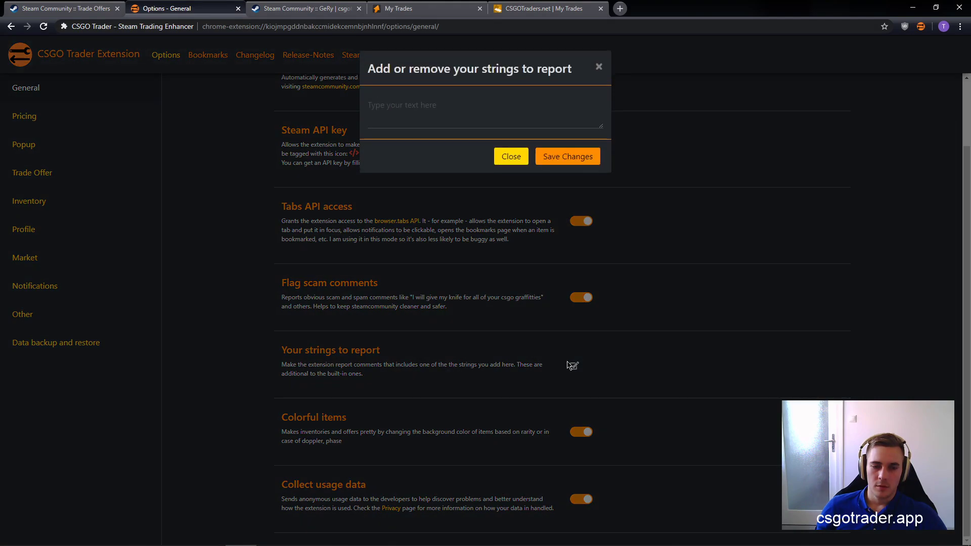
pyautogui.click(510, 157)
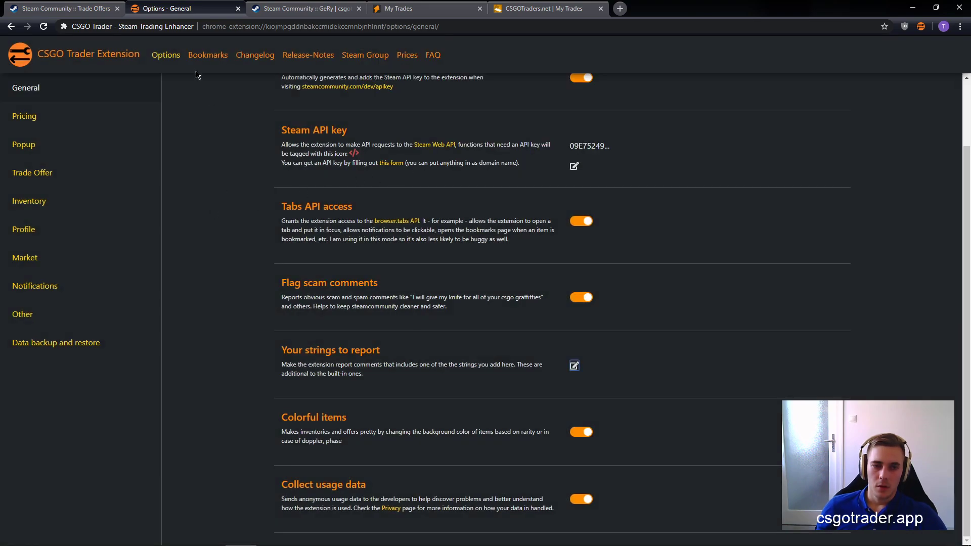
pyautogui.hotkey('ctrl', 'shift', 'Tab')
pyautogui.click(219, 13)
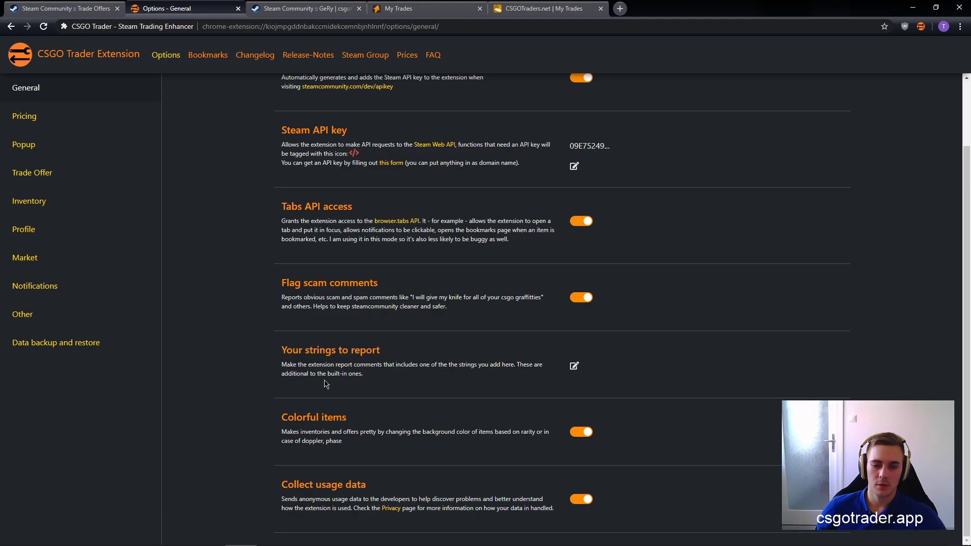
pyautogui.click(574, 365)
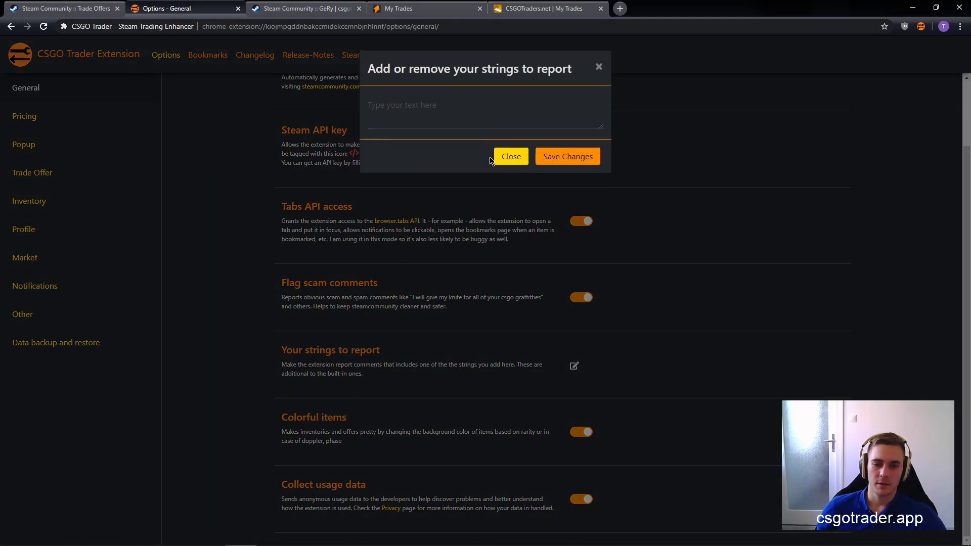
pyautogui.click(511, 156)
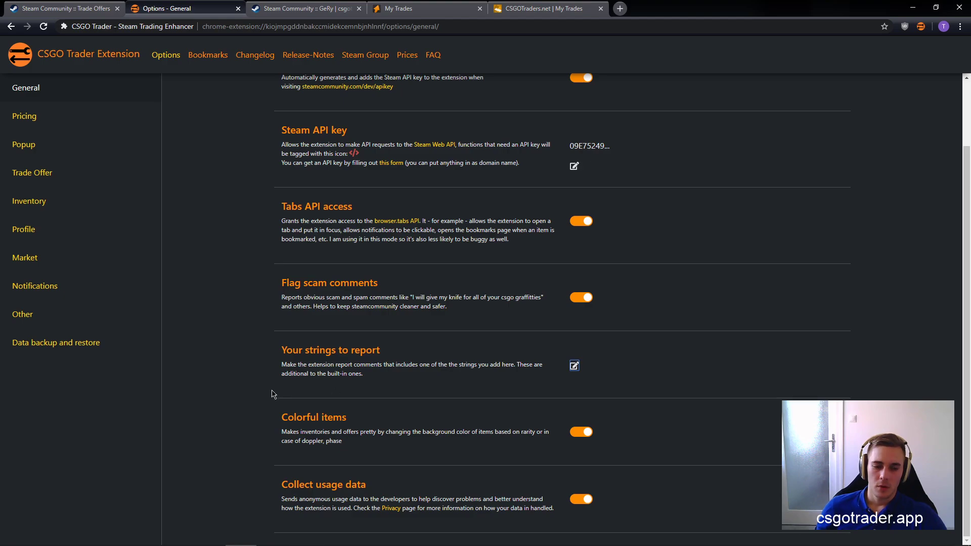
pyautogui.click(582, 433)
pyautogui.click(260, 4)
pyautogui.press('F5')
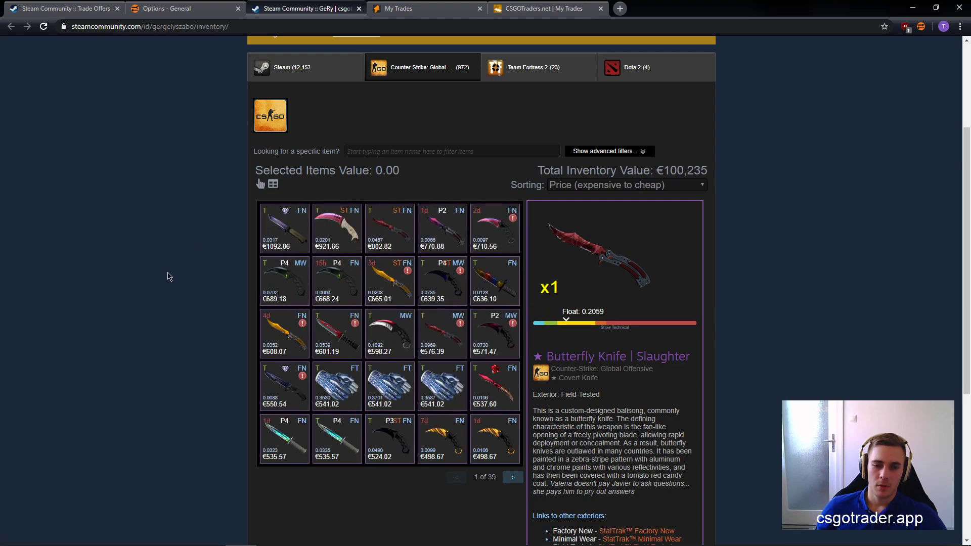
pyautogui.click(196, 7)
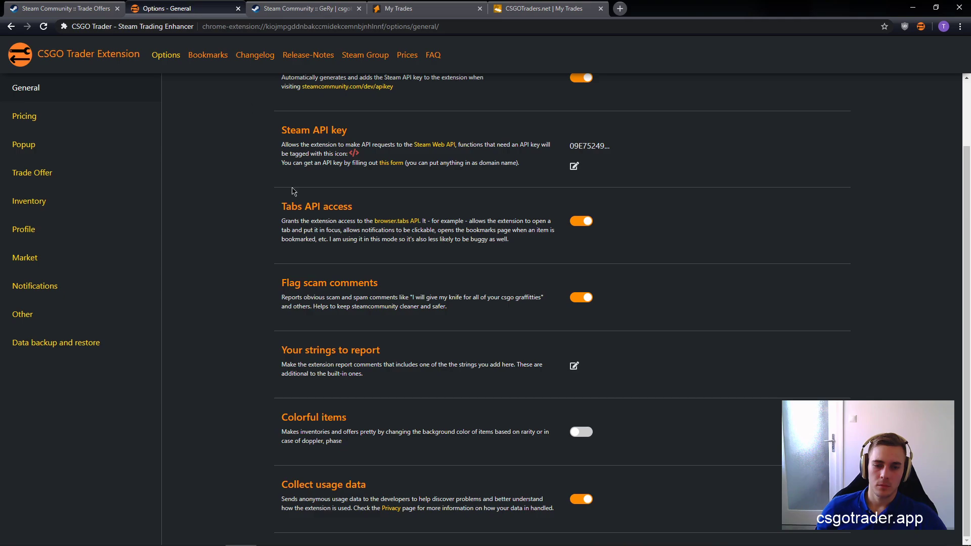
pyautogui.click(581, 432)
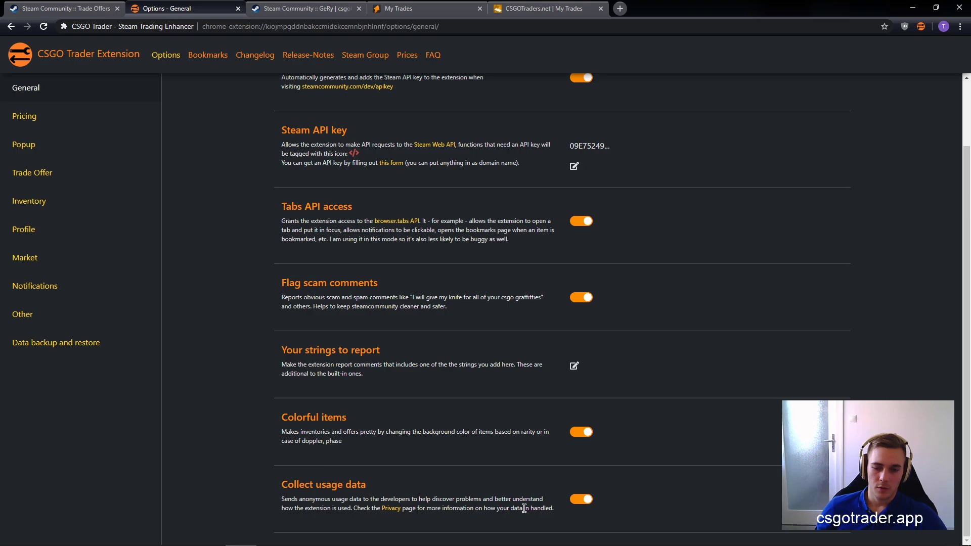
pyautogui.moveTo(367, 486); pyautogui.dragTo(329, 485)
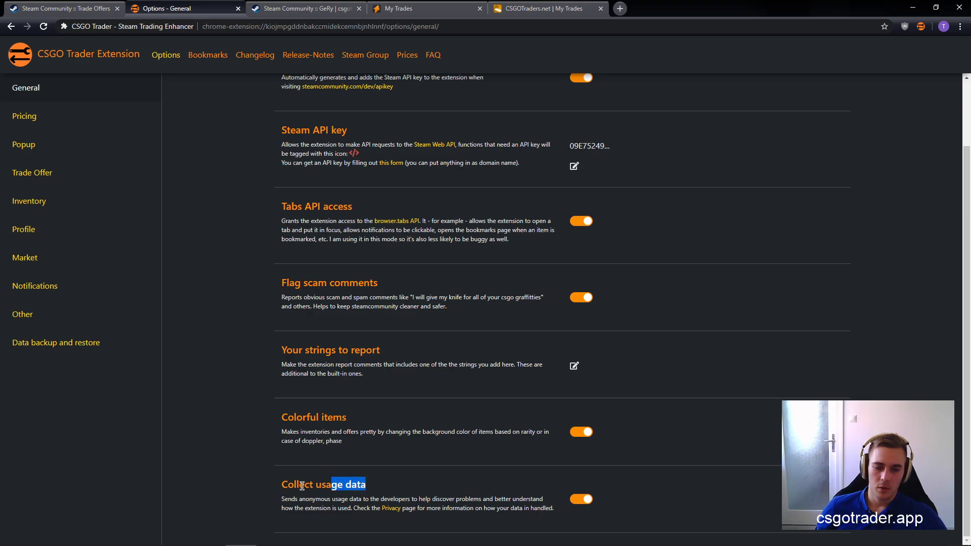
pyautogui.middleClick(241, 447)
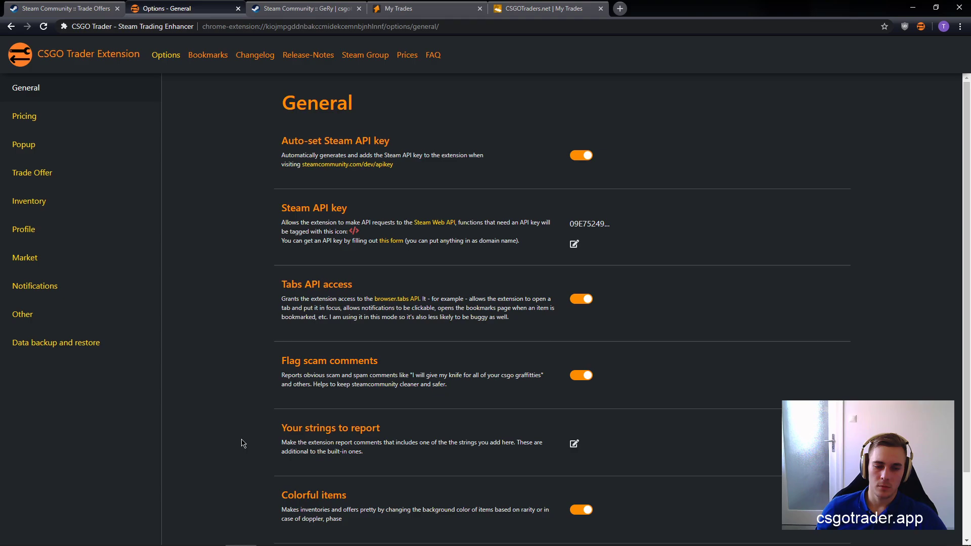
pyautogui.scroll(-2, 241, 445)
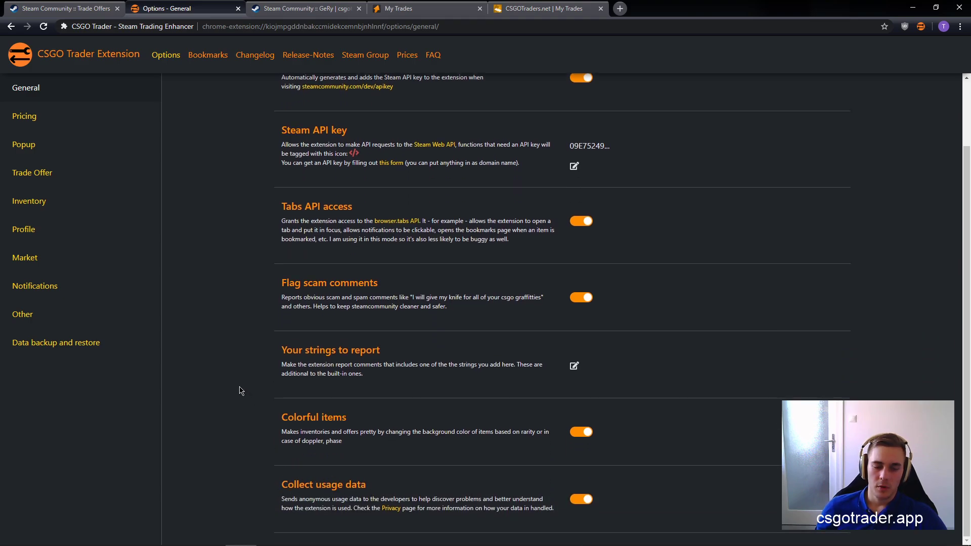
pyautogui.scroll(2, 218, 427)
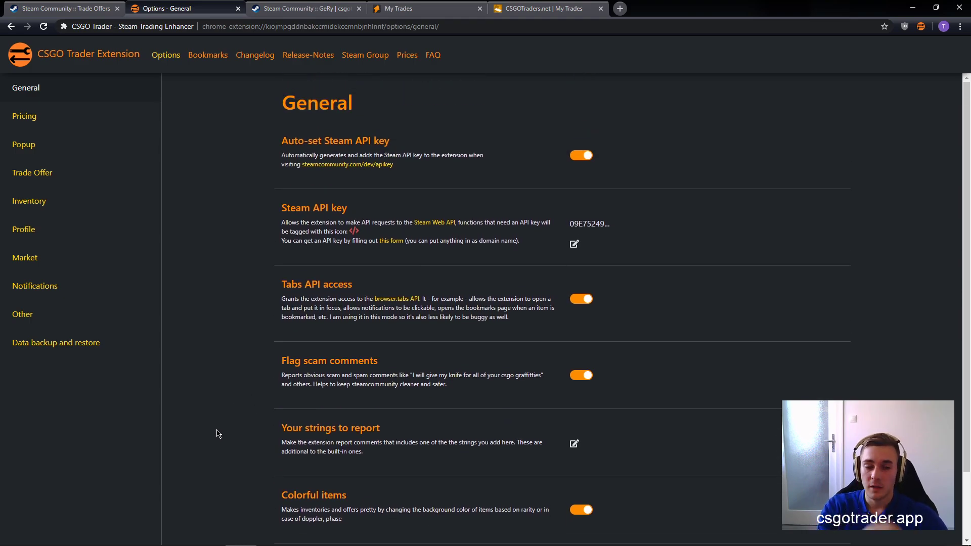
pyautogui.scroll(-2, 225, 303)
pyautogui.scroll(2, 212, 292)
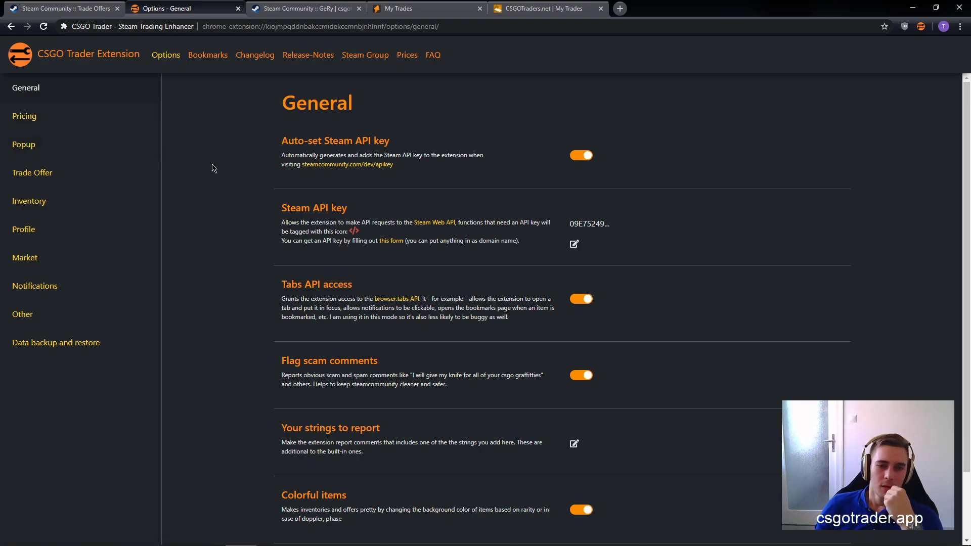
# - Review the Slaughter bookmark's notifications, keeping browser desktop notification, and close the dialog
pyautogui.click(209, 55)
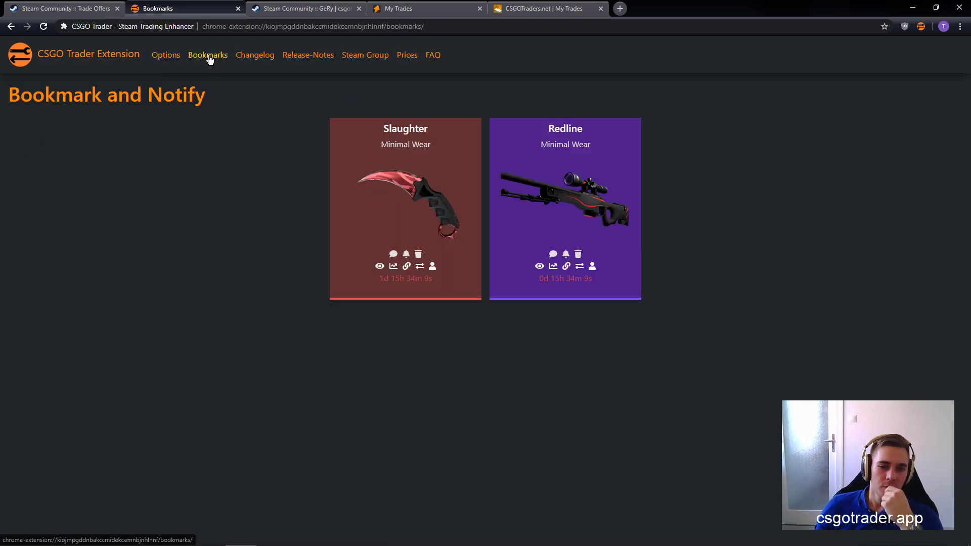
pyautogui.click(406, 254)
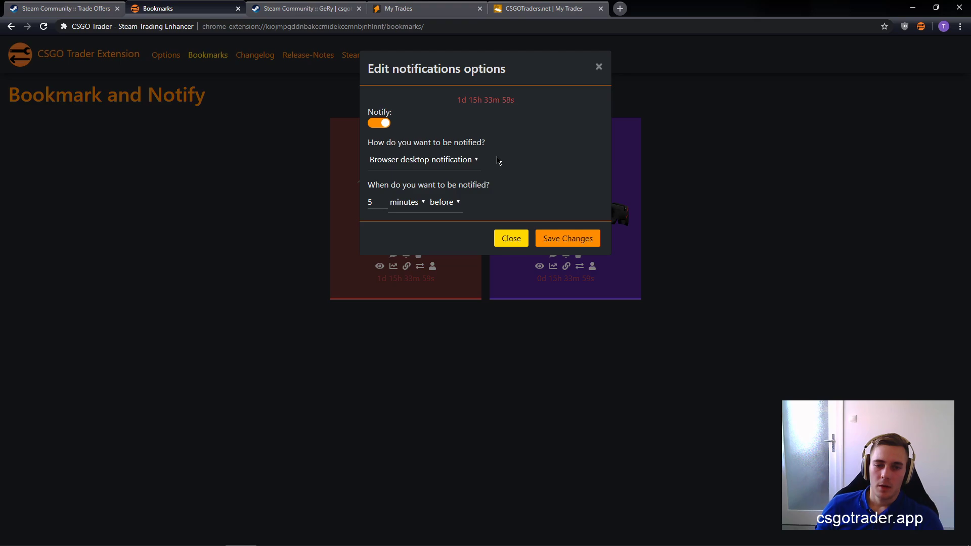
pyautogui.click(416, 165)
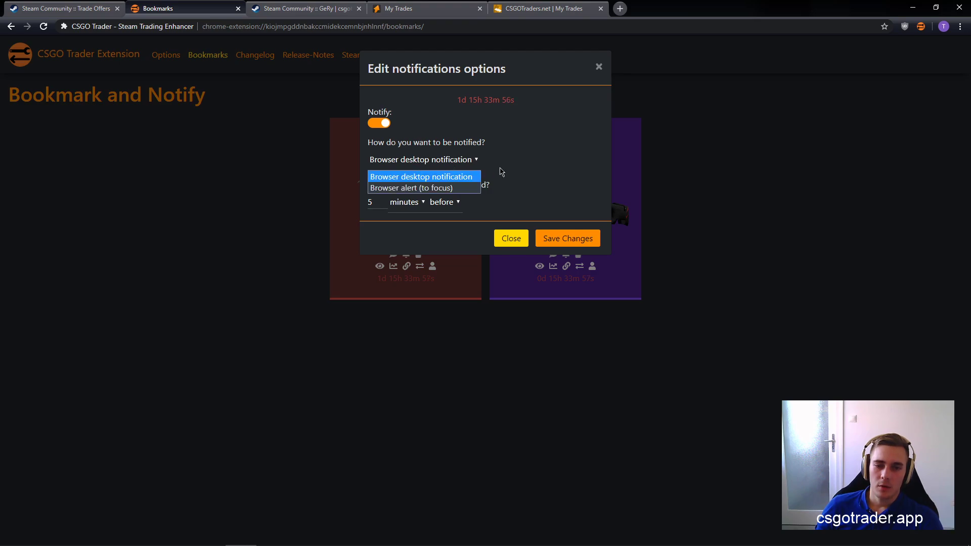
pyautogui.click(523, 165)
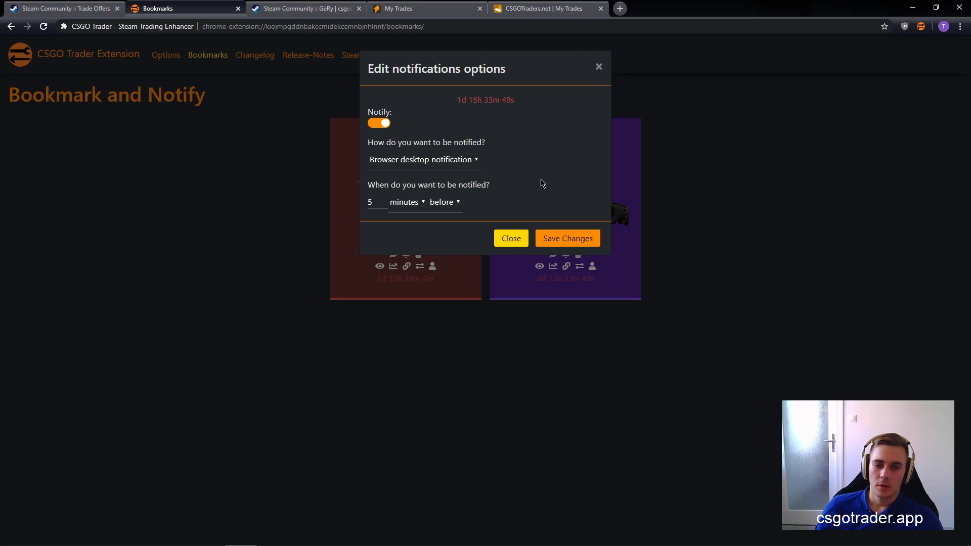
pyautogui.click(428, 160)
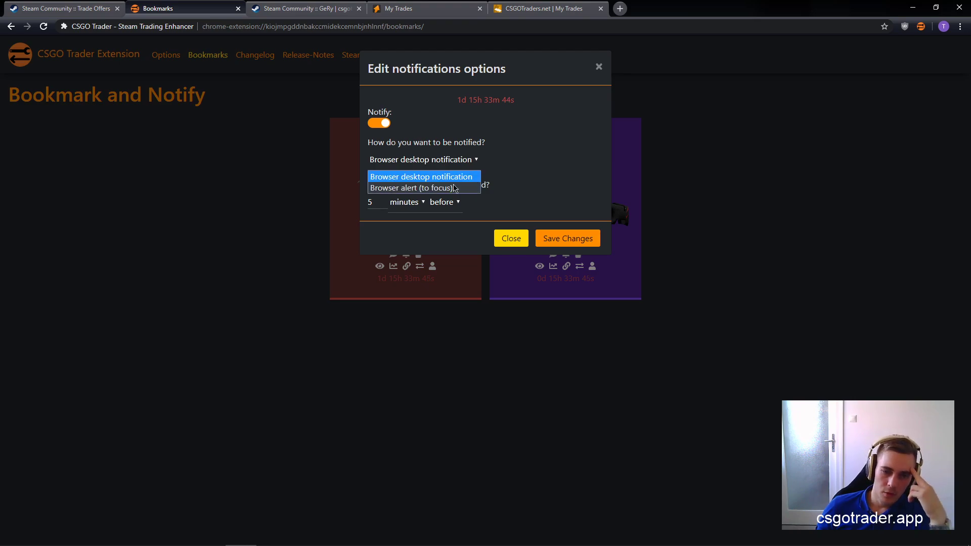
pyautogui.click(571, 167)
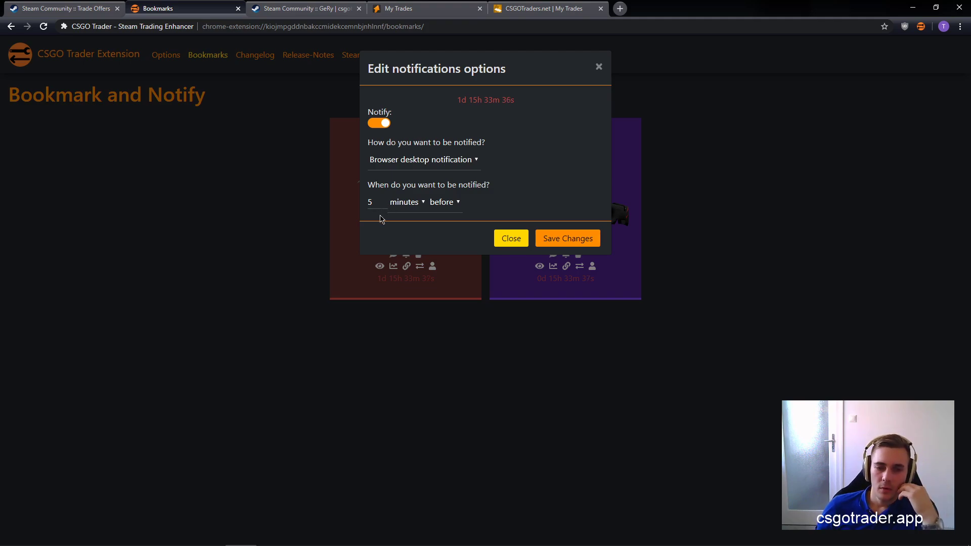
pyautogui.click(509, 239)
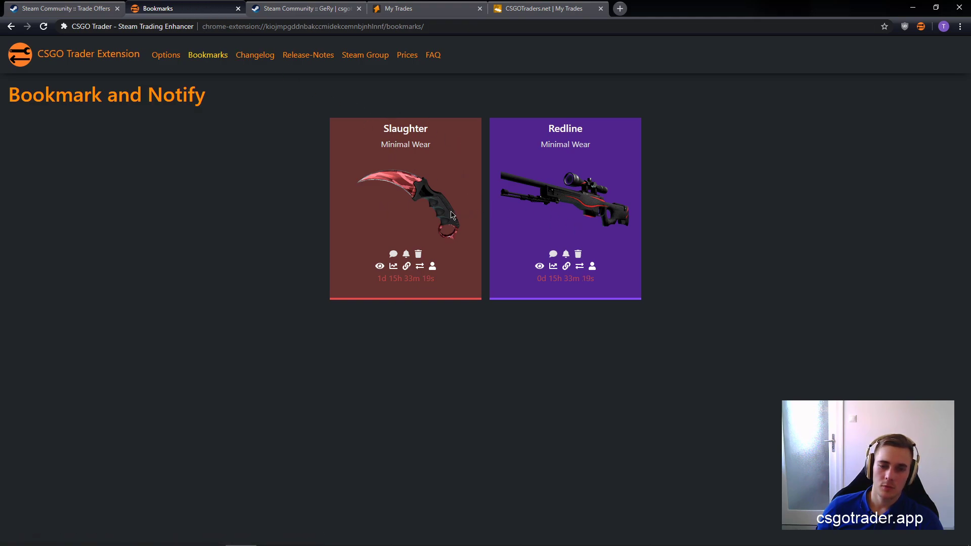
# - View the comment saved on the Slaughter bookmark and close it
pyautogui.click(394, 255)
pyautogui.scroll(-1, 430, 109)
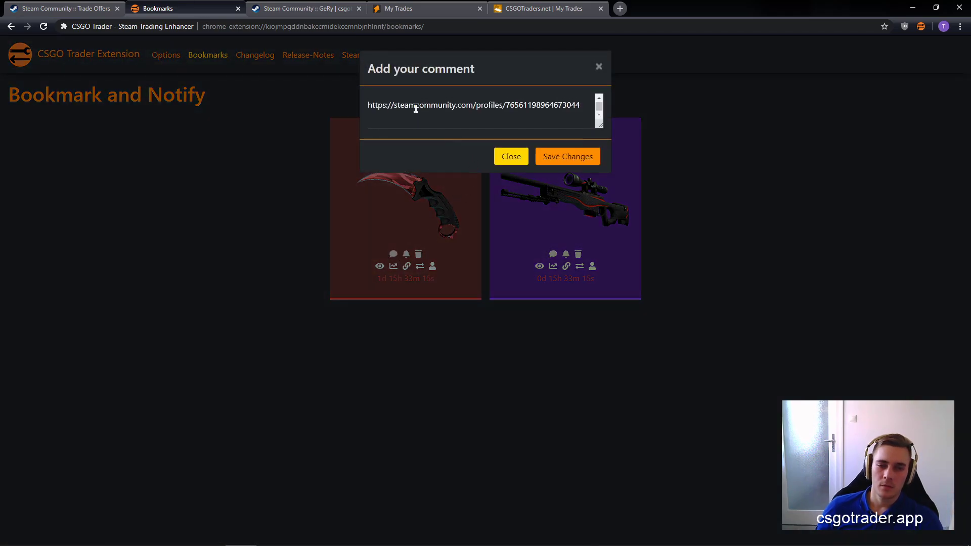
pyautogui.click(514, 157)
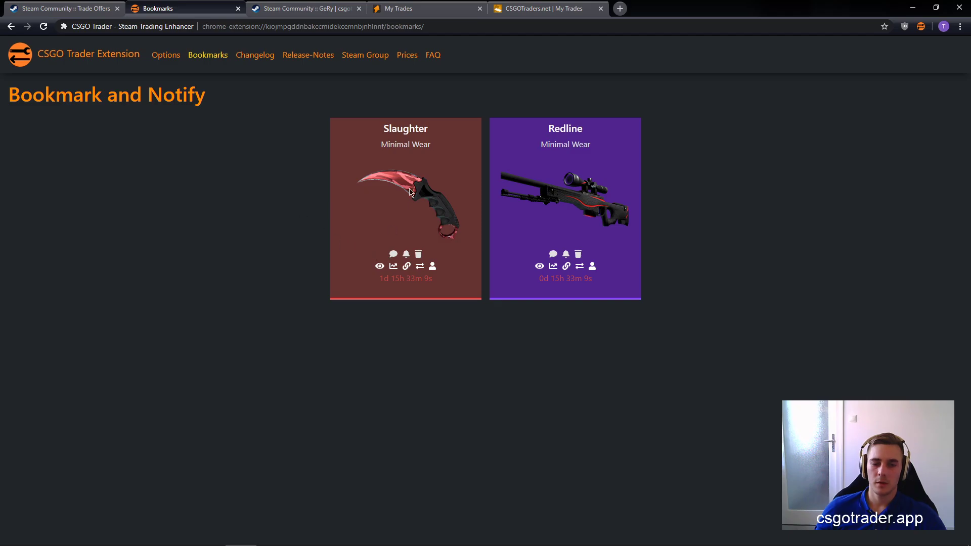
# - Go to Options and scroll through the General toggles like Flag scam comments and Colorful items
pyautogui.click(168, 57)
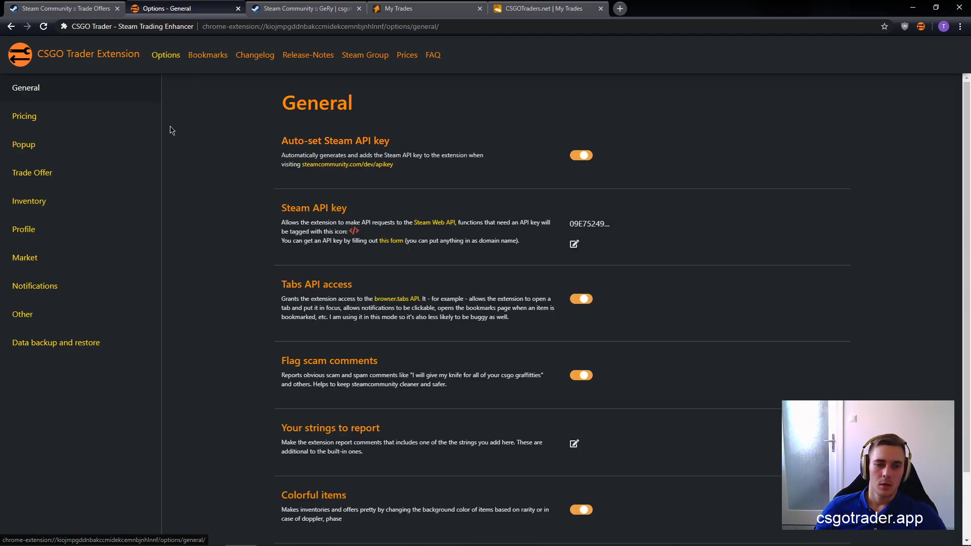
pyautogui.middleClick(203, 151)
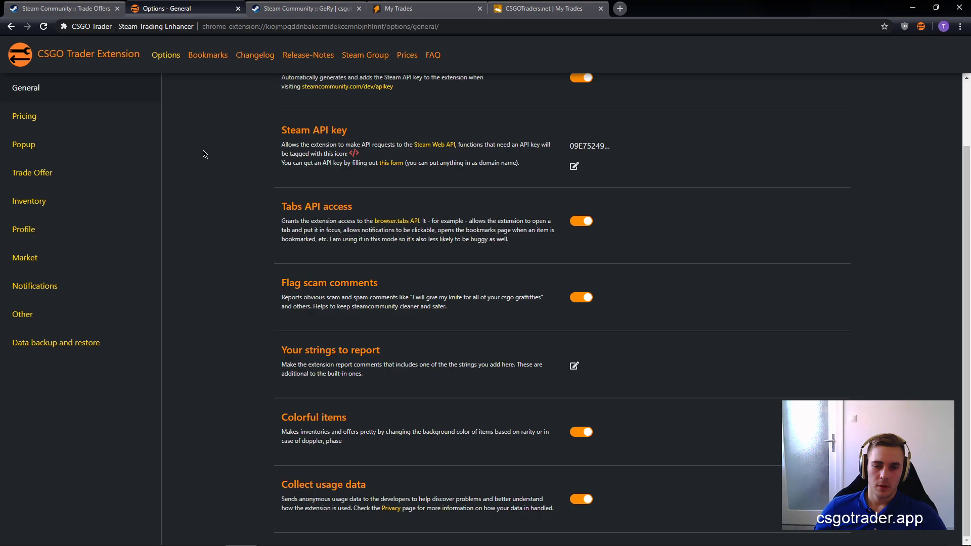
pyautogui.scroll(2, 220, 205)
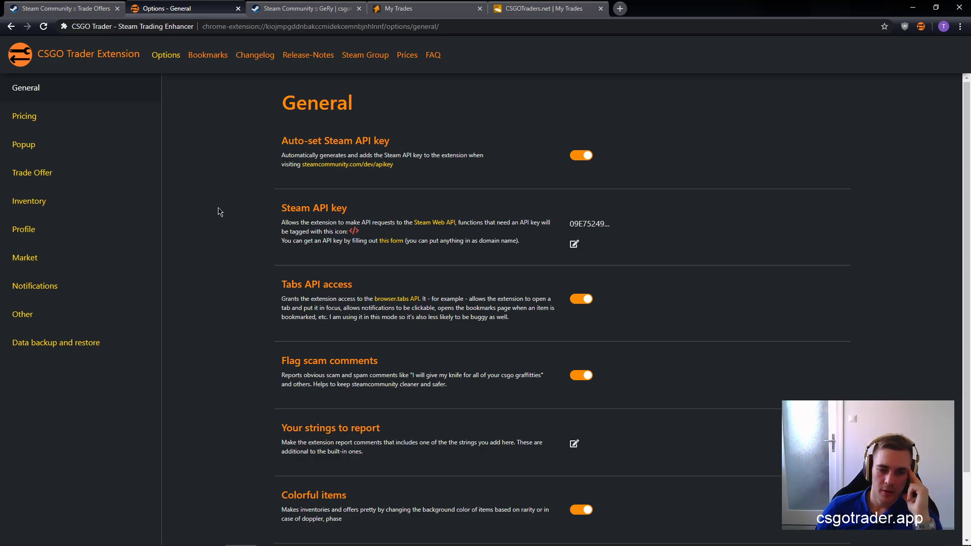
pyautogui.scroll(-2, 220, 211)
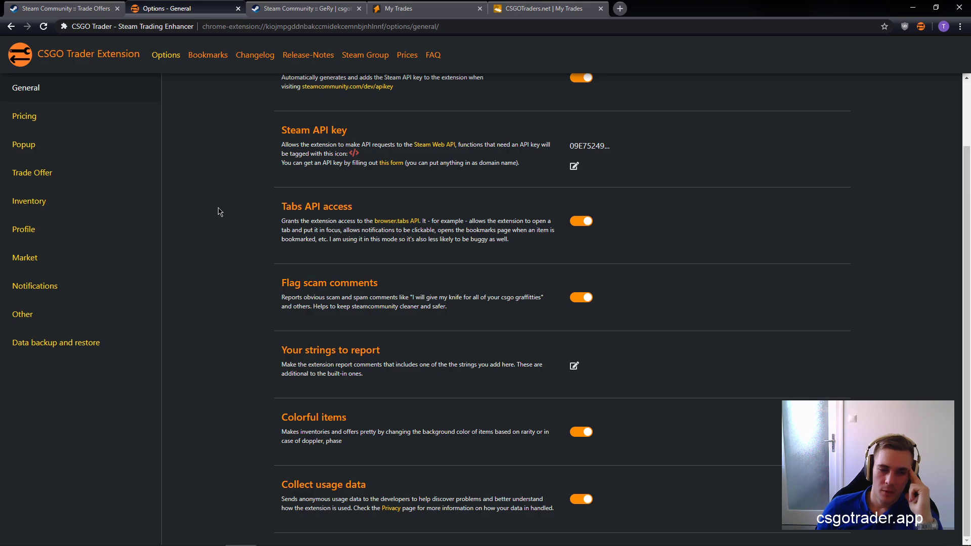
pyautogui.scroll(2, 217, 230)
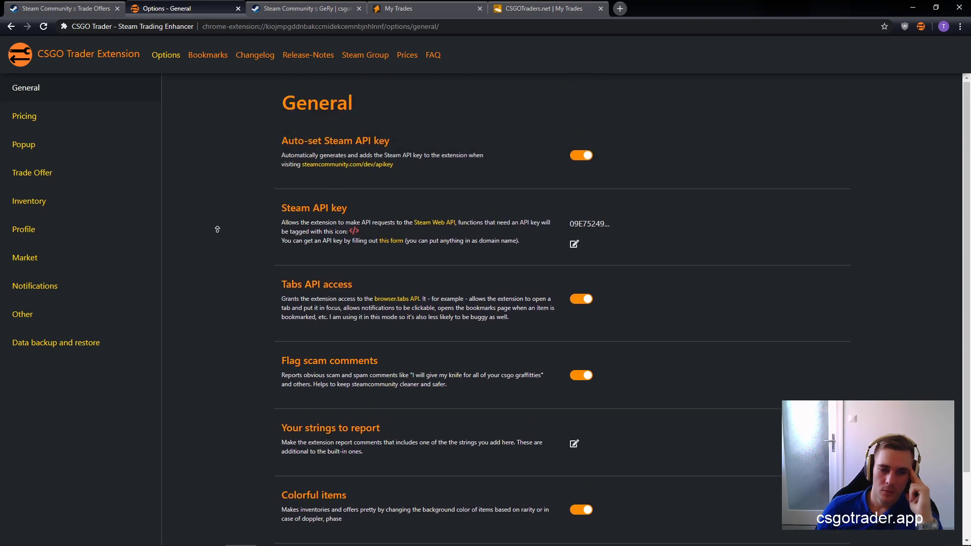
pyautogui.scroll(-2, 218, 238)
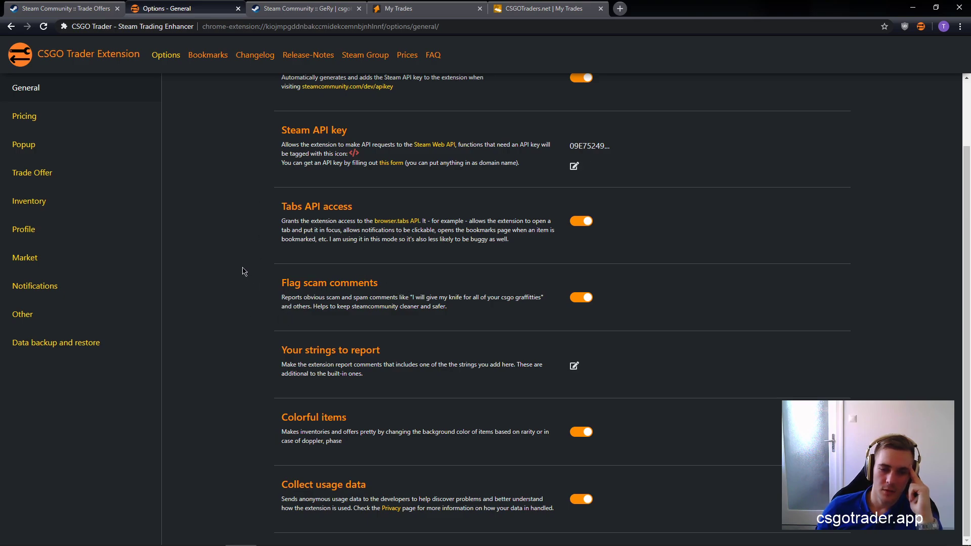
# - Sort the Steam inventory by Price (cheap to expensive)
pyautogui.click(284, 8)
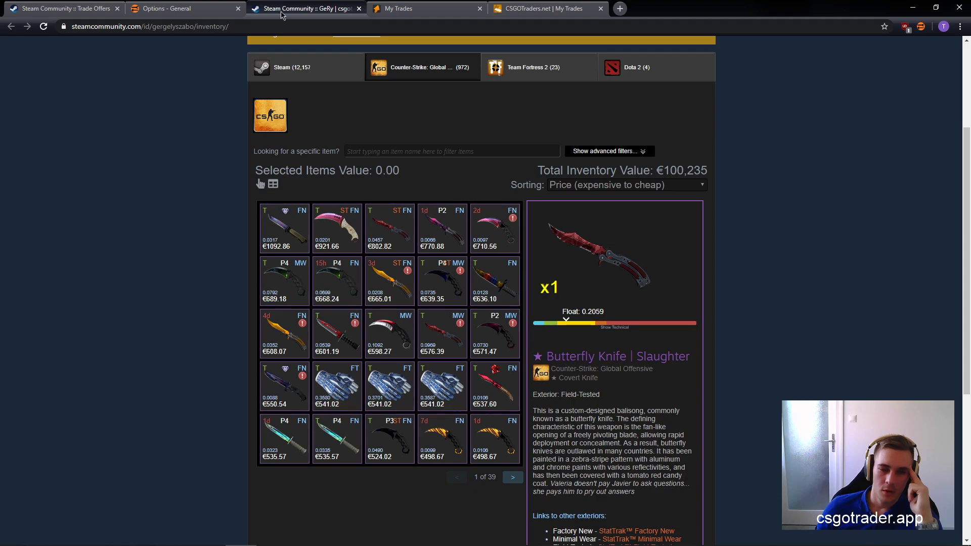
pyautogui.hotkey('ctrl', 'shift', 'Tab')
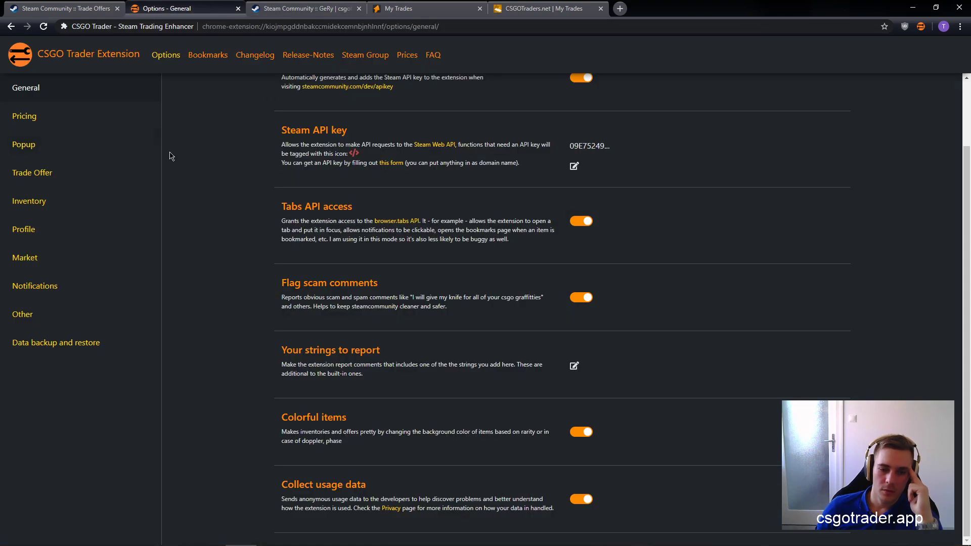
pyautogui.click(299, 7)
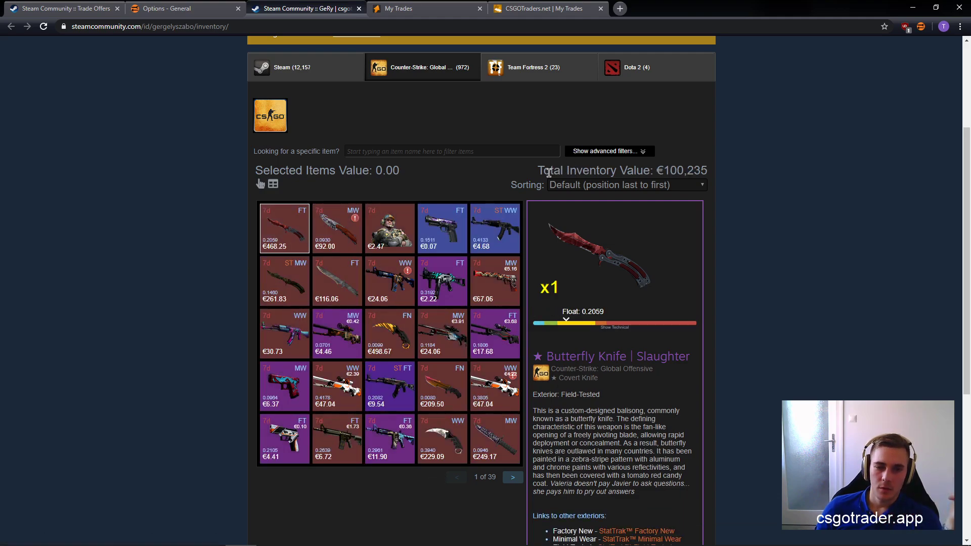
pyautogui.scroll(1, 546, 177)
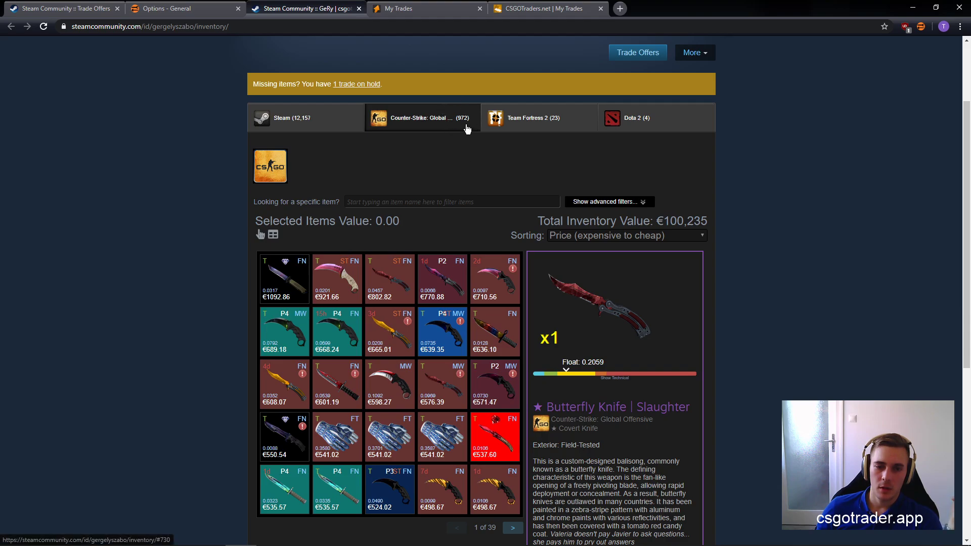
pyautogui.click(609, 235)
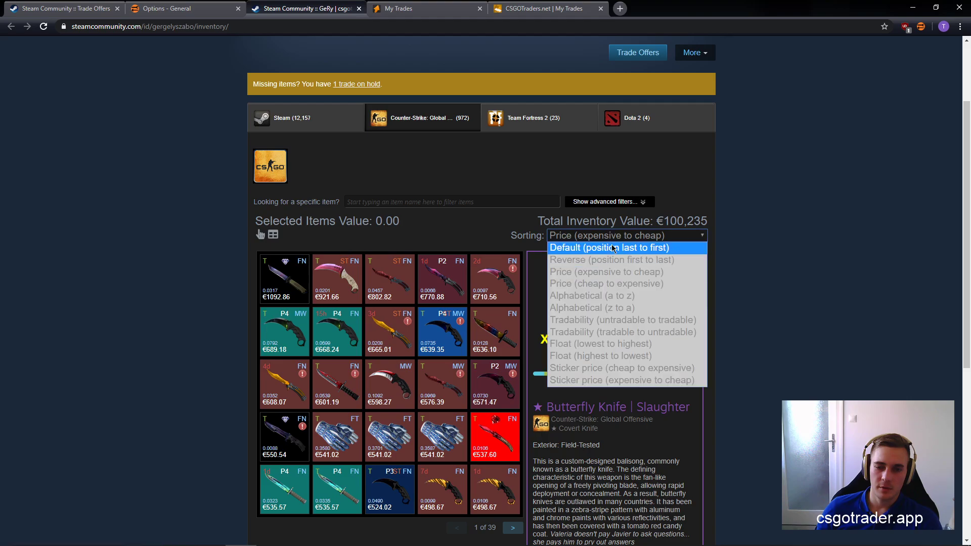
pyautogui.click(609, 283)
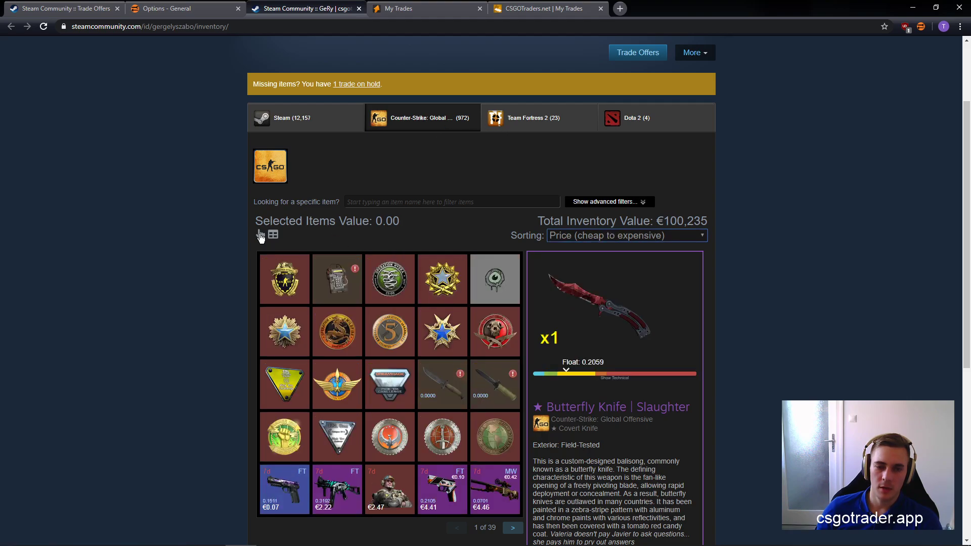
# - Queue Five-SeveN Flame Test, UMP-45 Primal Saber, Ricksaw, P250 Asiimov and AWP Mortis for mass listing
pyautogui.click(260, 237)
pyautogui.scroll(-3, 223, 284)
pyautogui.click(283, 398)
pyautogui.click(336, 399)
pyautogui.click(394, 426)
pyautogui.click(443, 425)
pyautogui.click(498, 437)
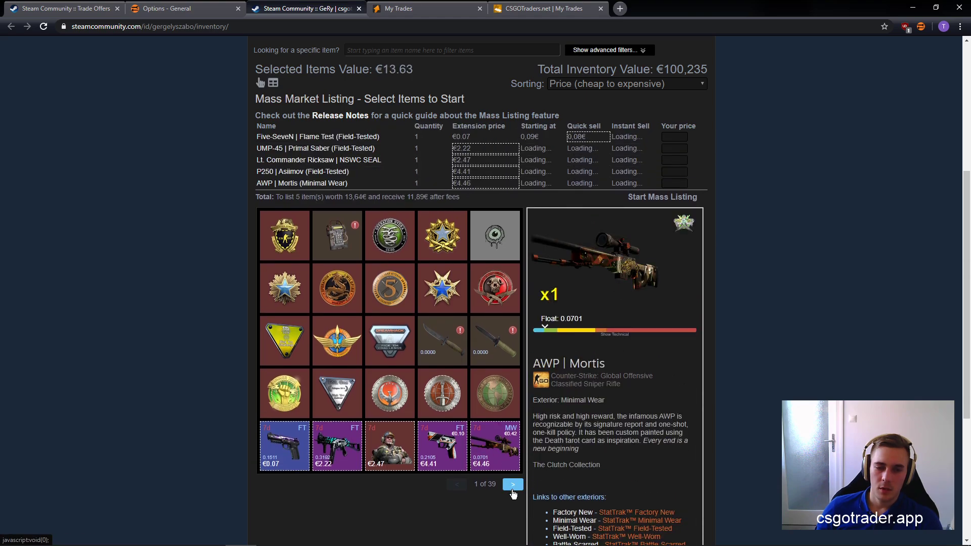
pyautogui.click(513, 486)
pyautogui.click(456, 485)
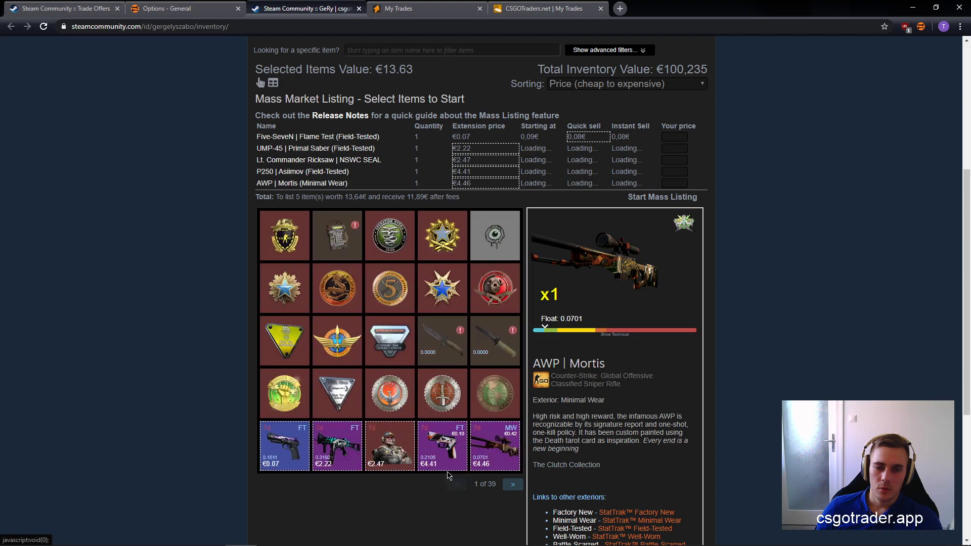
pyautogui.scroll(1, 455, 483)
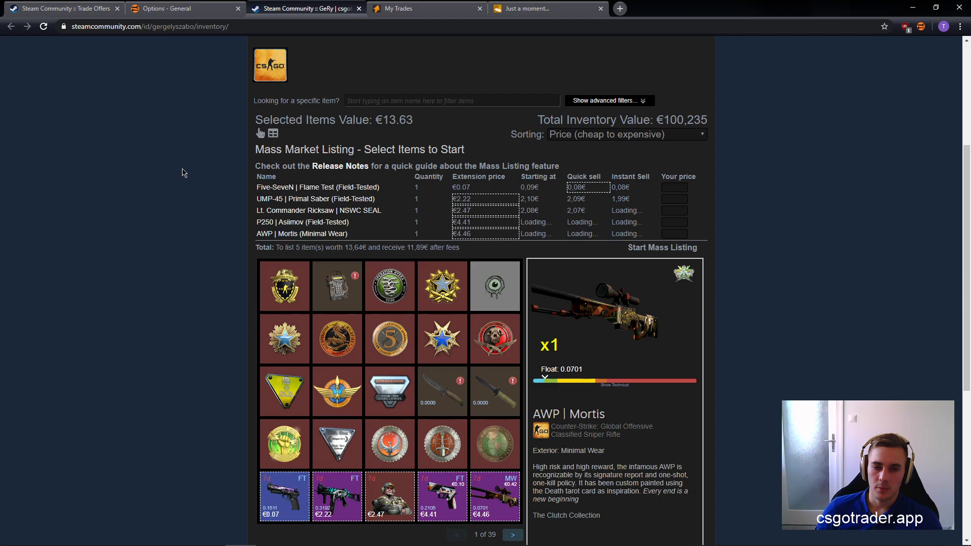
pyautogui.scroll(1, 174, 187)
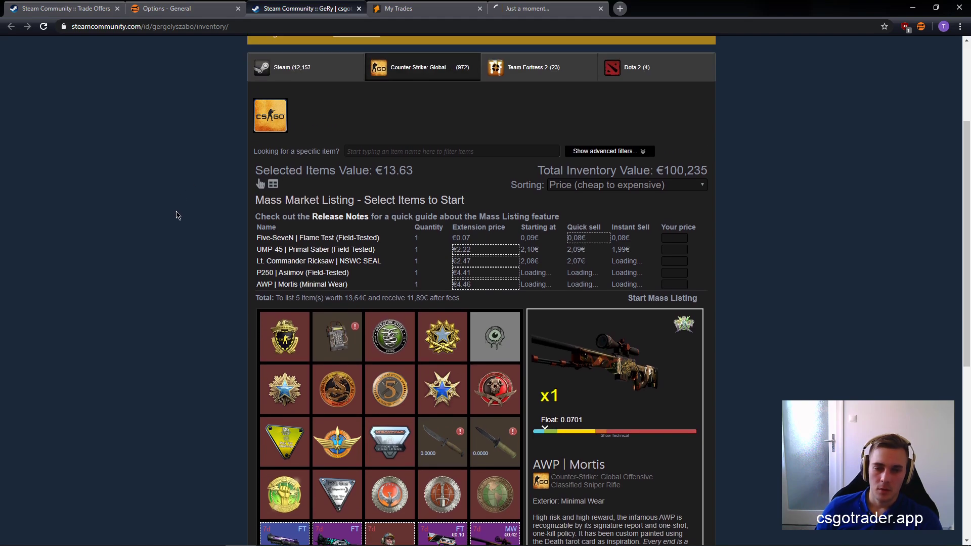
# - Open the received trade offer as a counter offer showing your own inventory
pyautogui.click(56, 8)
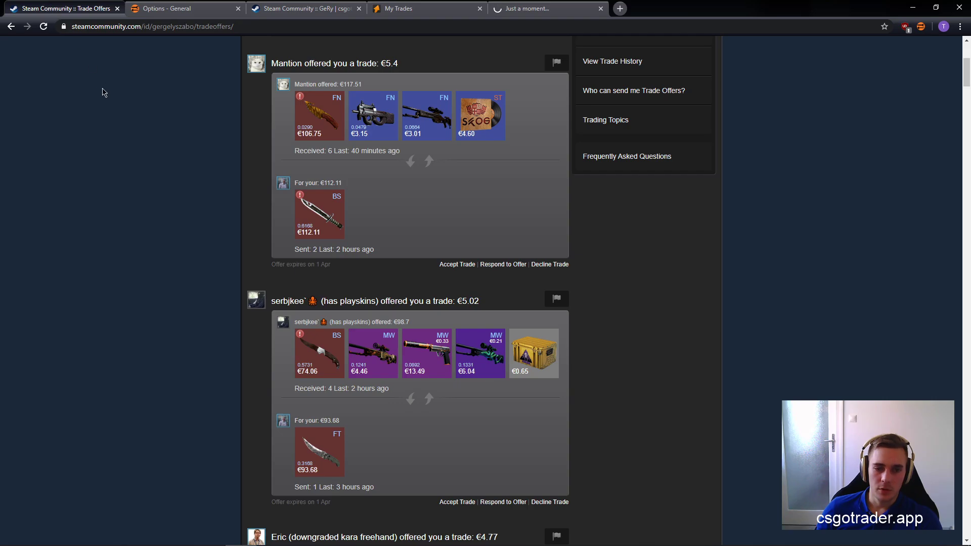
pyautogui.scroll(4, 137, 263)
pyautogui.scroll(-6, 134, 265)
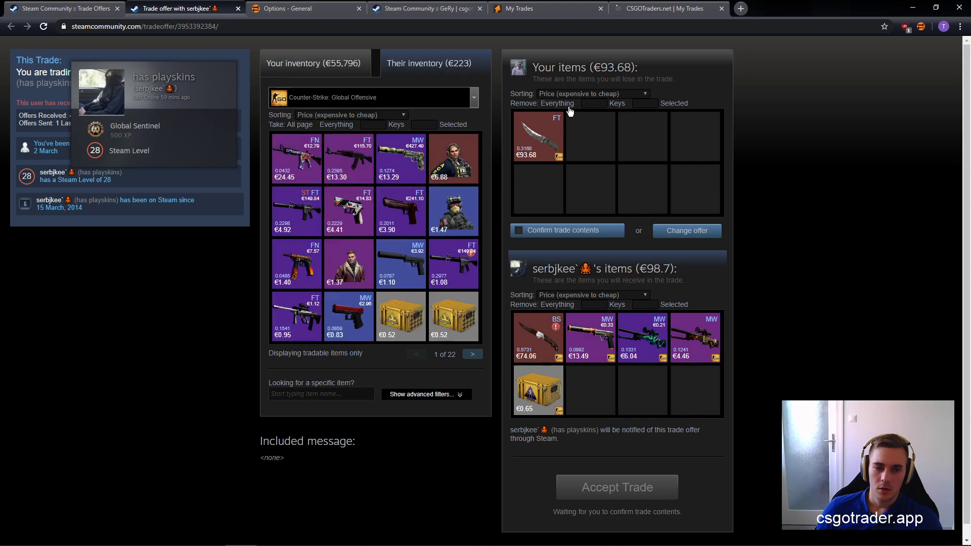
pyautogui.click(322, 72)
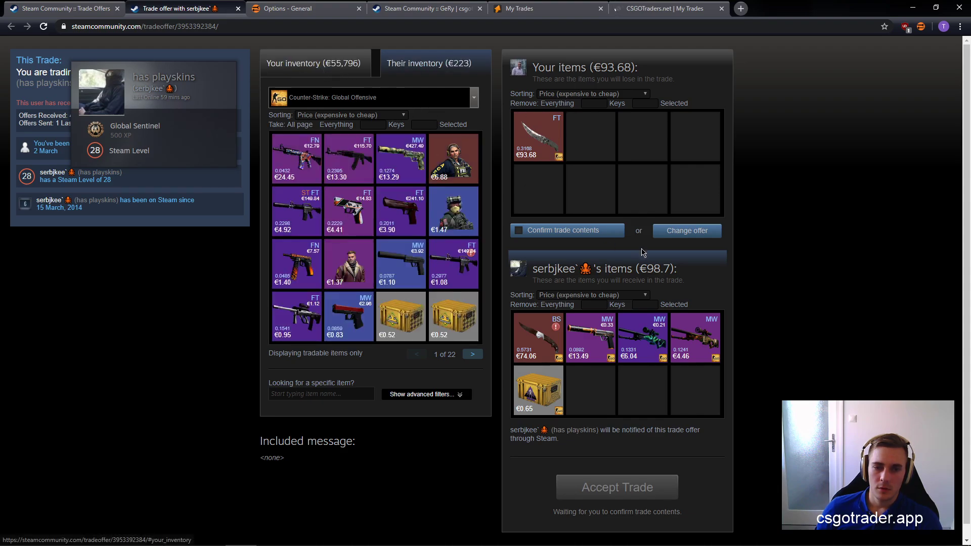
pyautogui.click(684, 231)
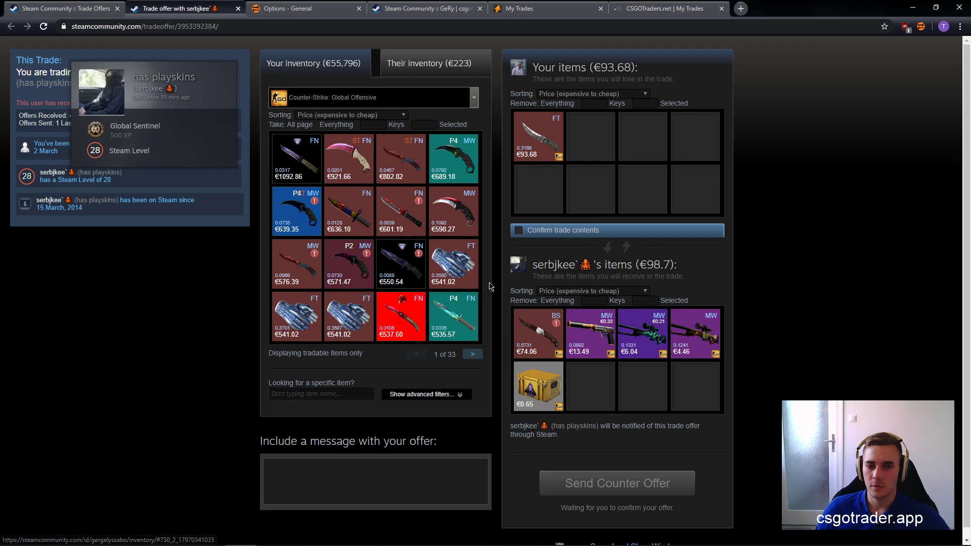
# - Add three €541.02 gloves to your side, then remove them again
pyautogui.doubleClick(296, 316)
pyautogui.doubleClick(349, 316)
pyautogui.doubleClick(453, 263)
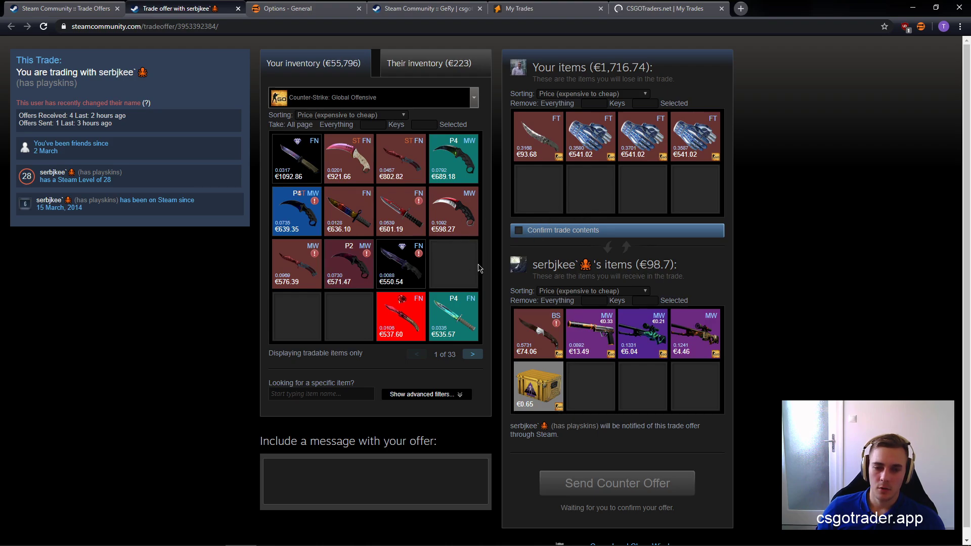
pyautogui.doubleClick(608, 156)
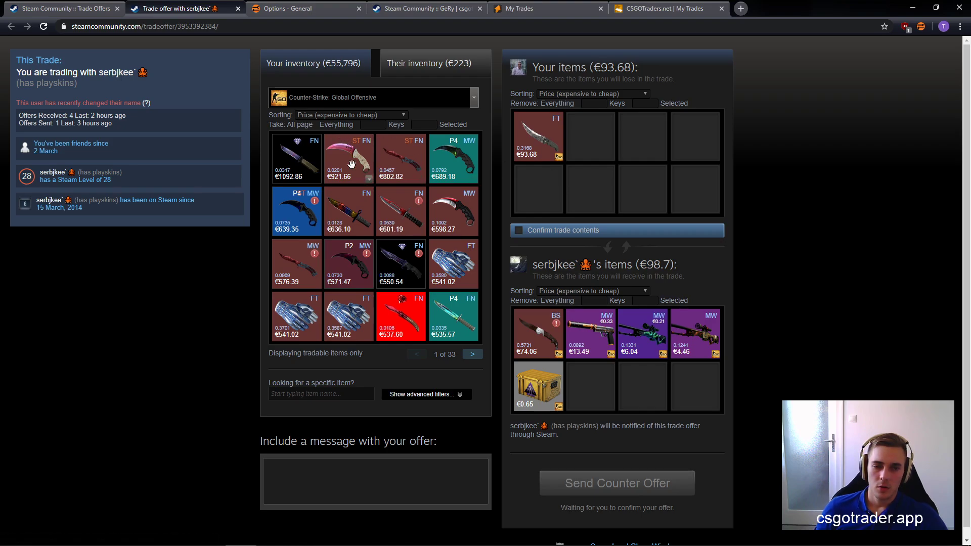
# - Mark two gloves and the €550.54 knife, add 2 selected items, then remove them
pyautogui.click(453, 263)
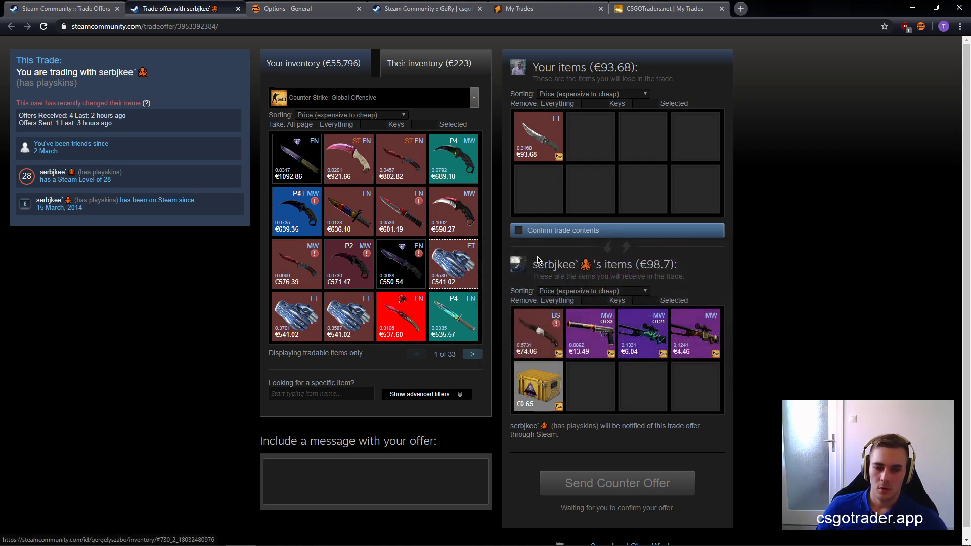
pyautogui.click(349, 311)
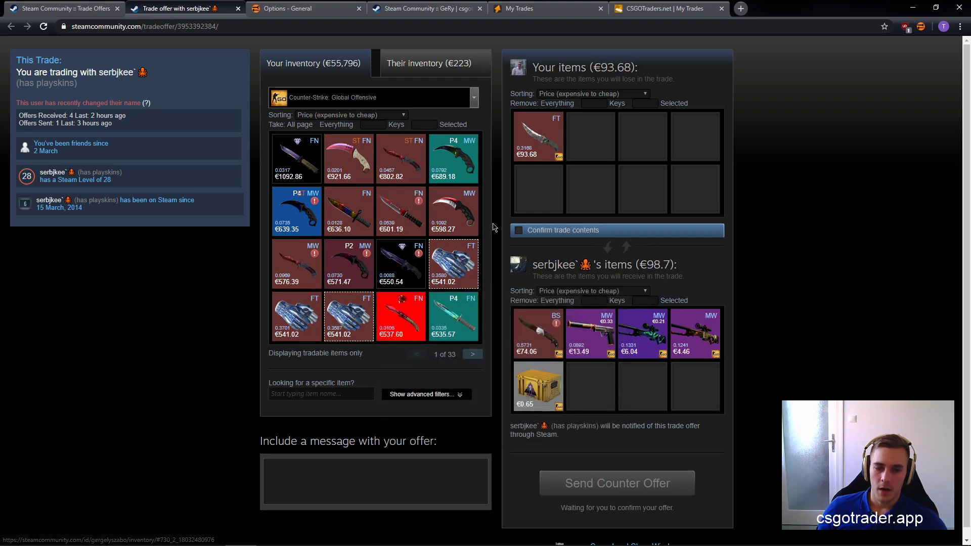
pyautogui.click(425, 275)
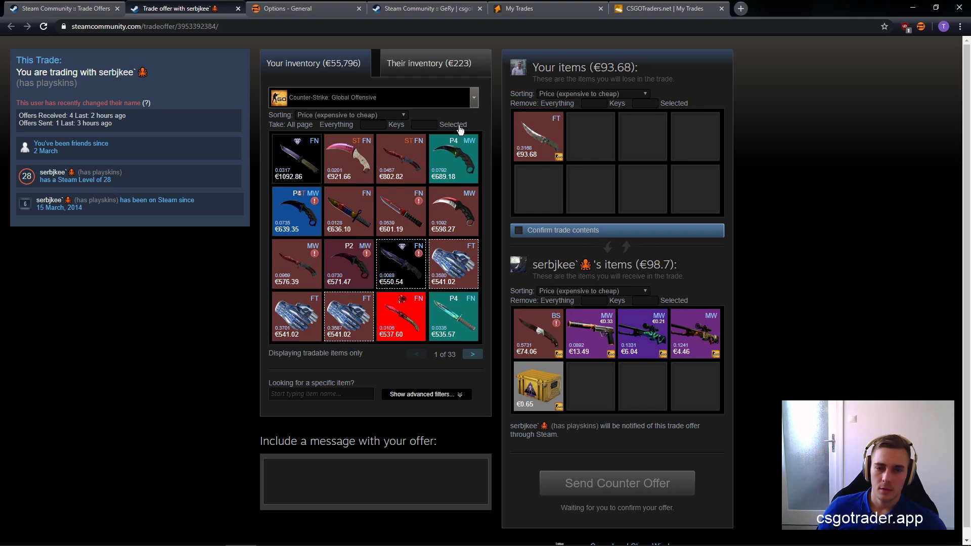
pyautogui.click(427, 124)
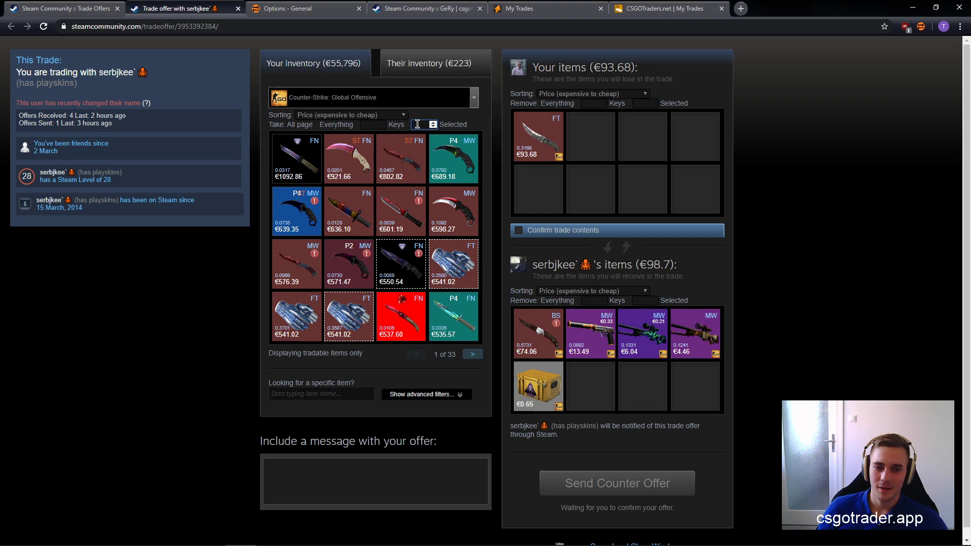
pyautogui.write('2')
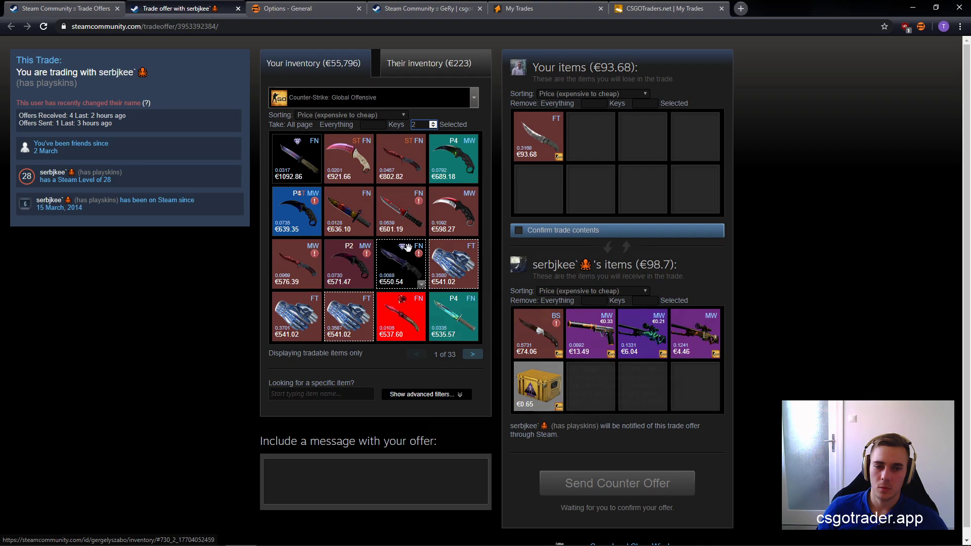
pyautogui.click(457, 125)
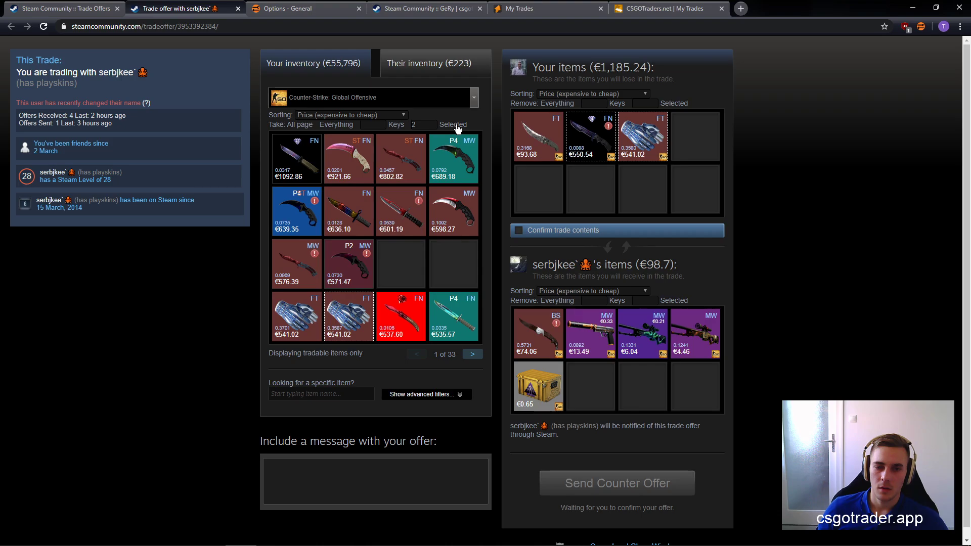
pyautogui.doubleClick(639, 147)
pyautogui.doubleClick(602, 143)
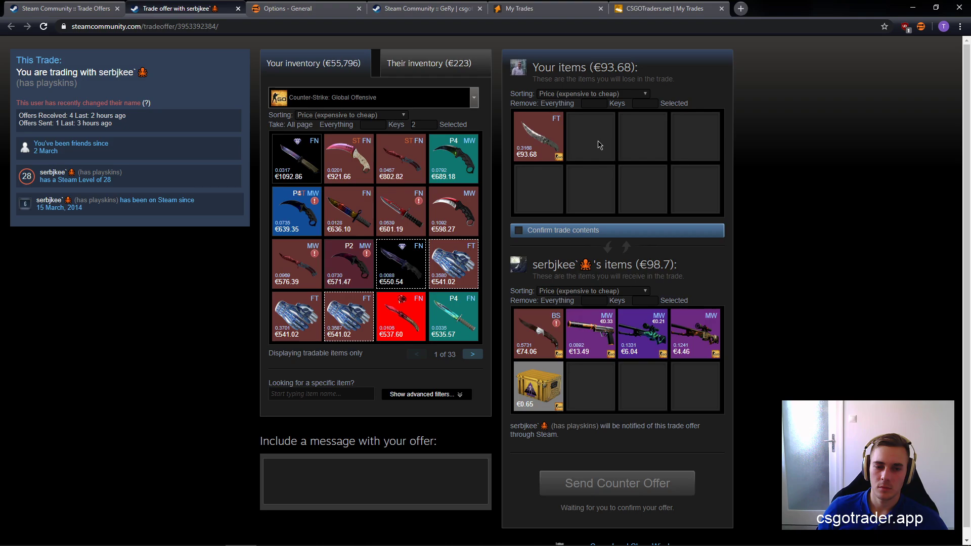
# - Unmark the knife, add two marked €541.02 gloves, then take both back out
pyautogui.rightClick(408, 264)
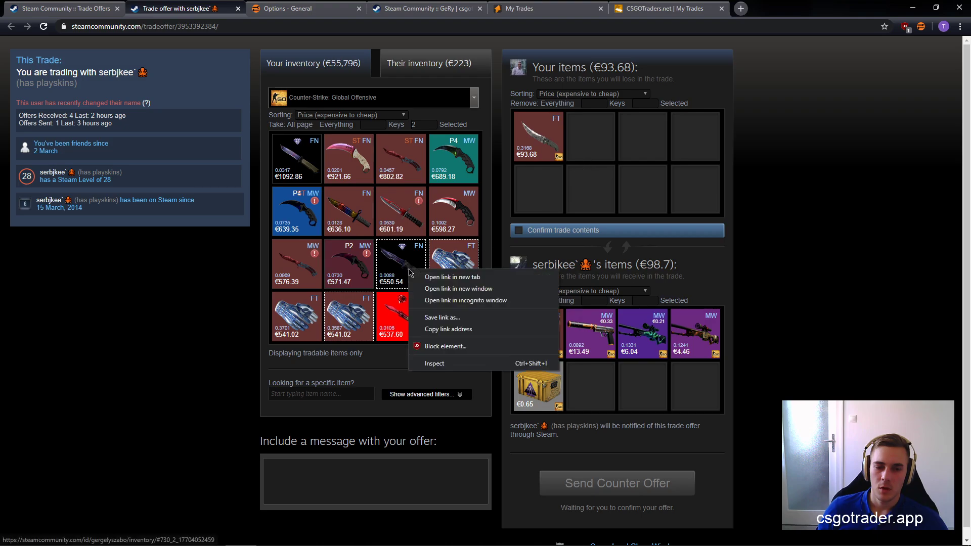
pyautogui.click(415, 218)
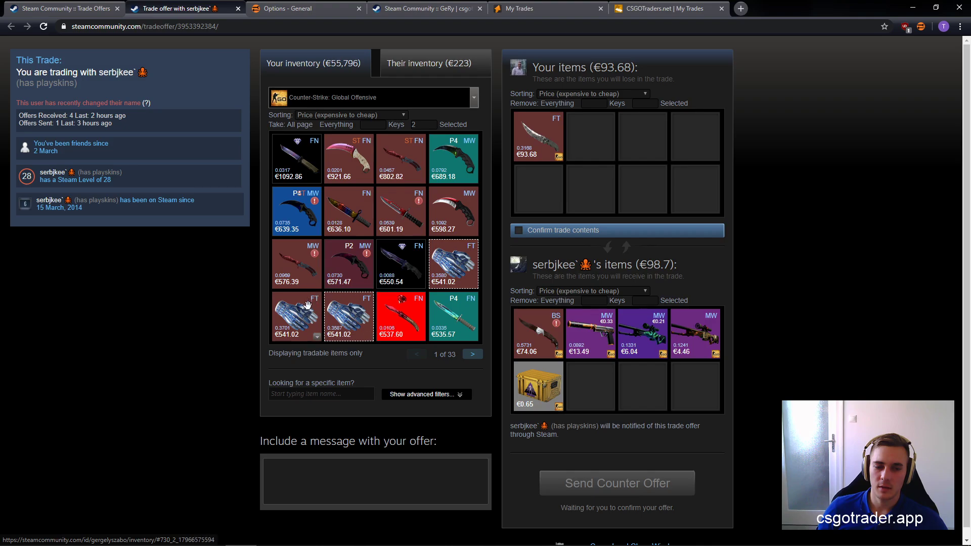
pyautogui.click(460, 124)
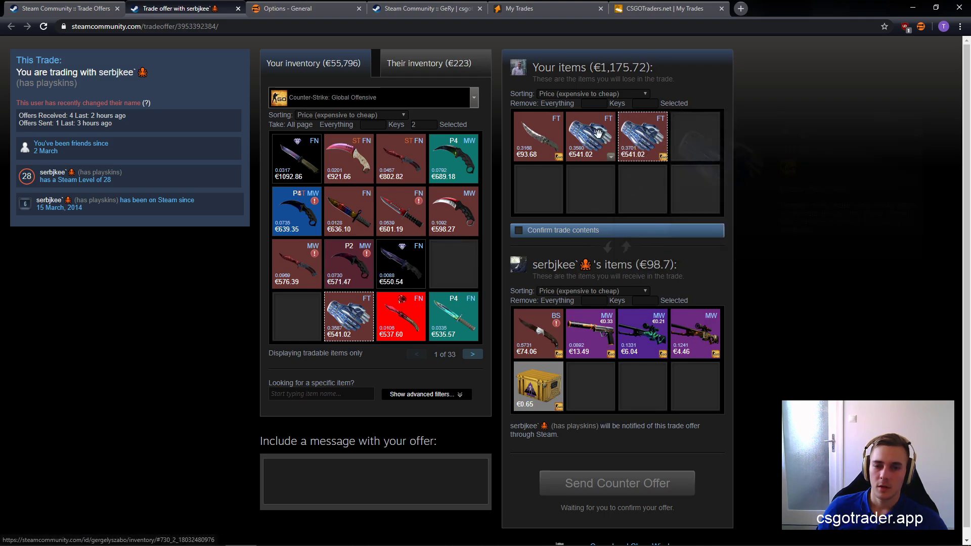
pyautogui.click(674, 103)
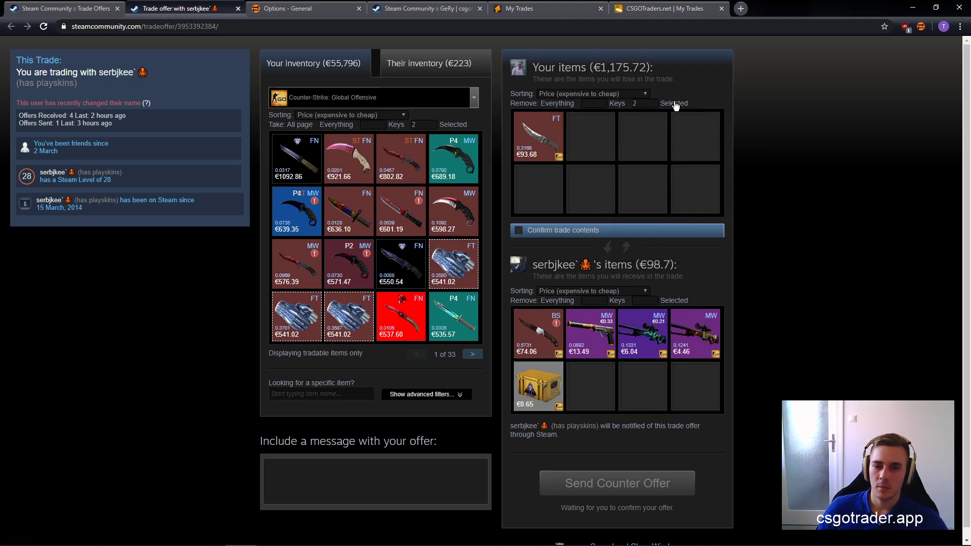
# - Set the count to 3 and add three €541.02 gloves to your offer
pyautogui.rightClick(453, 263)
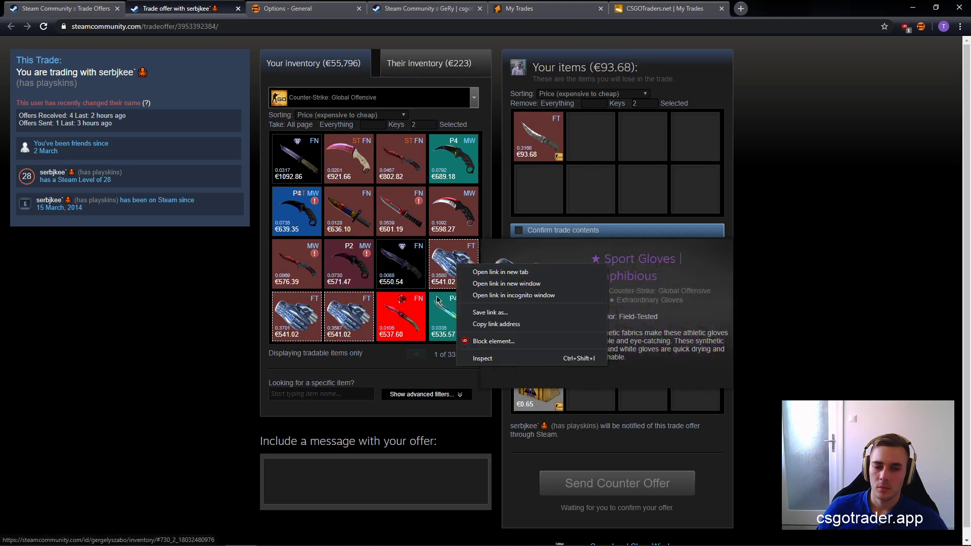
pyautogui.click(455, 264)
pyautogui.click(308, 318)
pyautogui.click(400, 125)
pyautogui.write('3')
pyautogui.click(452, 125)
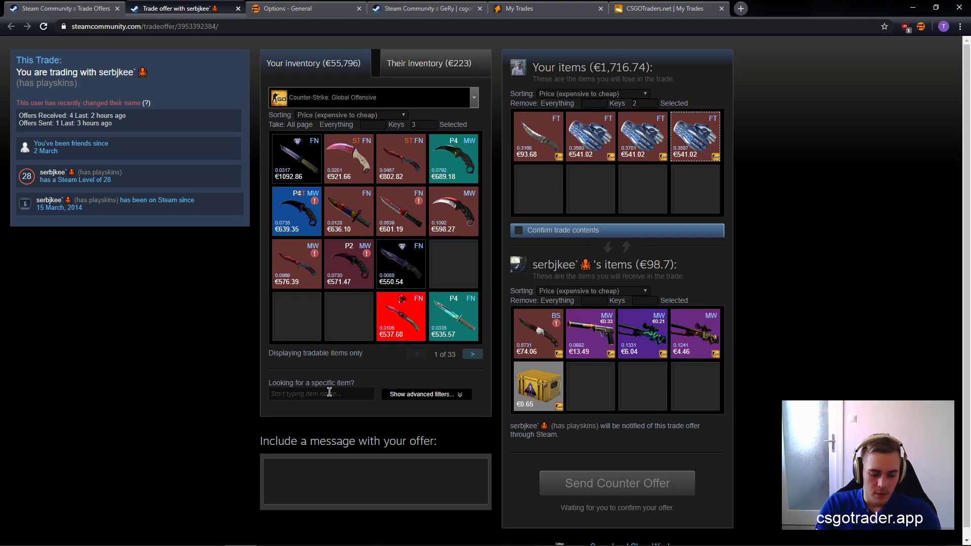
# - Search 'redlin' and add five €13.30 AKs to my side, marking one €541.02 glove
pyautogui.write('red')
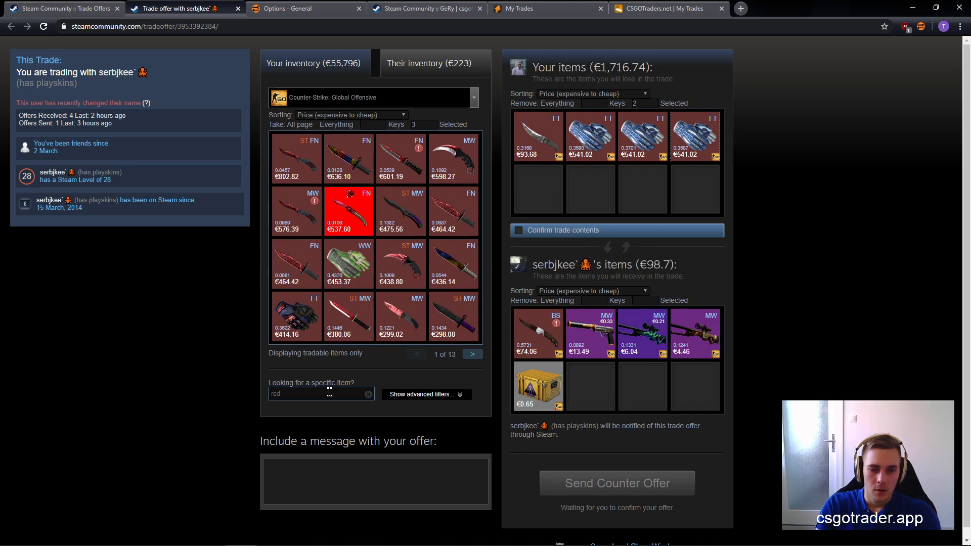
pyautogui.write('lin')
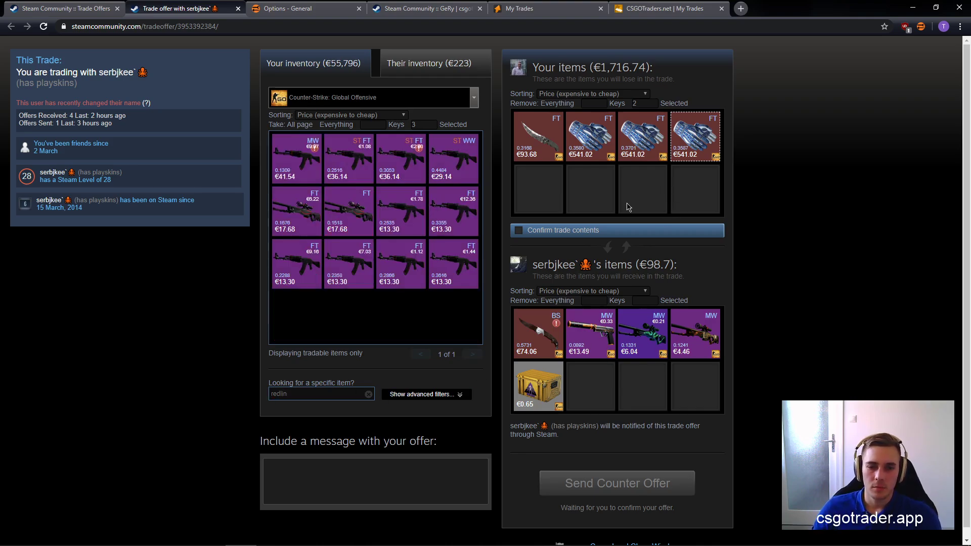
pyautogui.click(469, 212)
pyautogui.click(432, 123)
pyautogui.click(433, 123)
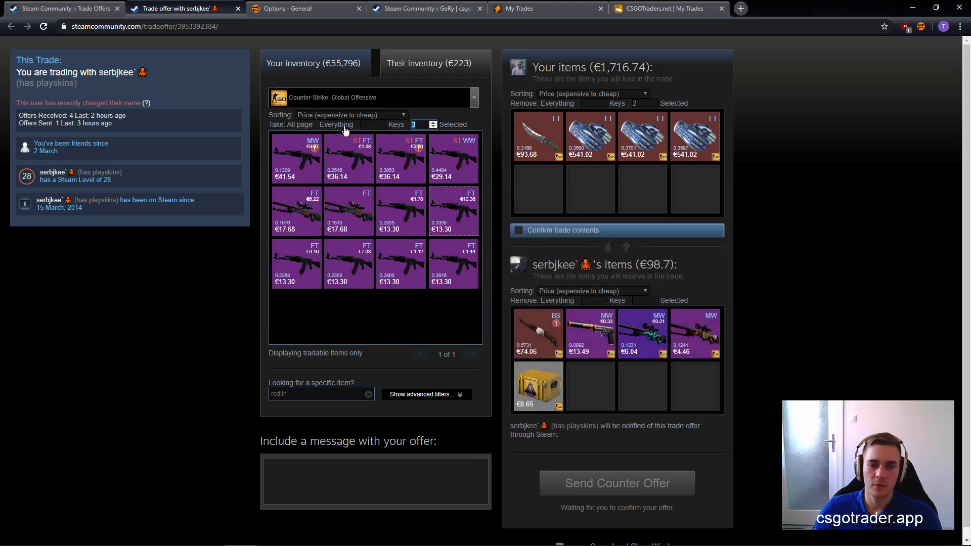
pyautogui.click(451, 125)
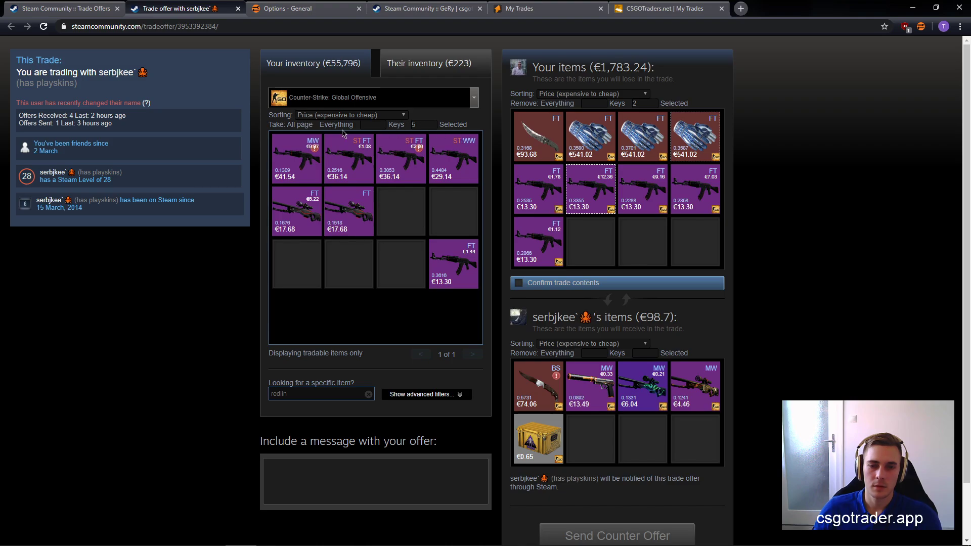
pyautogui.click(577, 135)
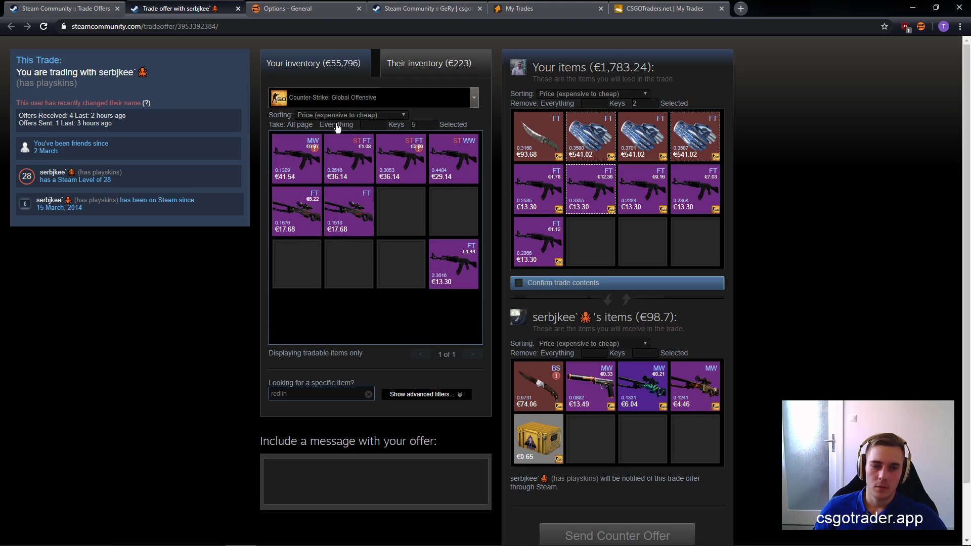
# - Clear the search, add the whole inventory page, then remove the gloves and everything from my side
pyautogui.click(369, 394)
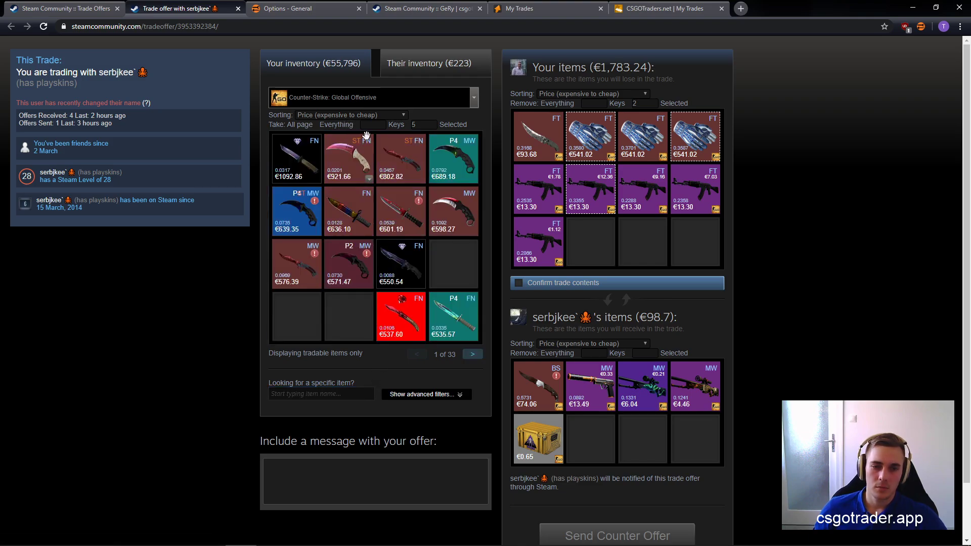
pyautogui.click(297, 126)
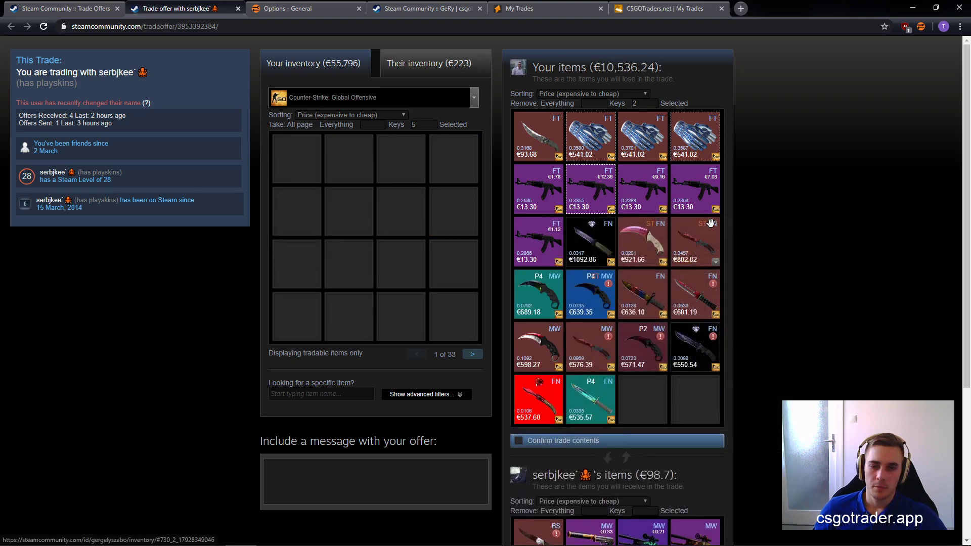
pyautogui.click(675, 104)
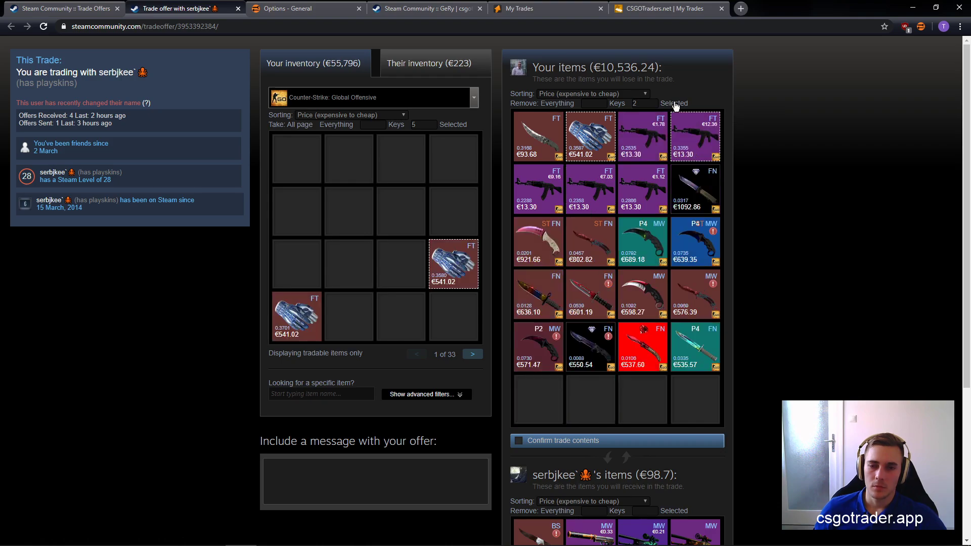
pyautogui.click(557, 103)
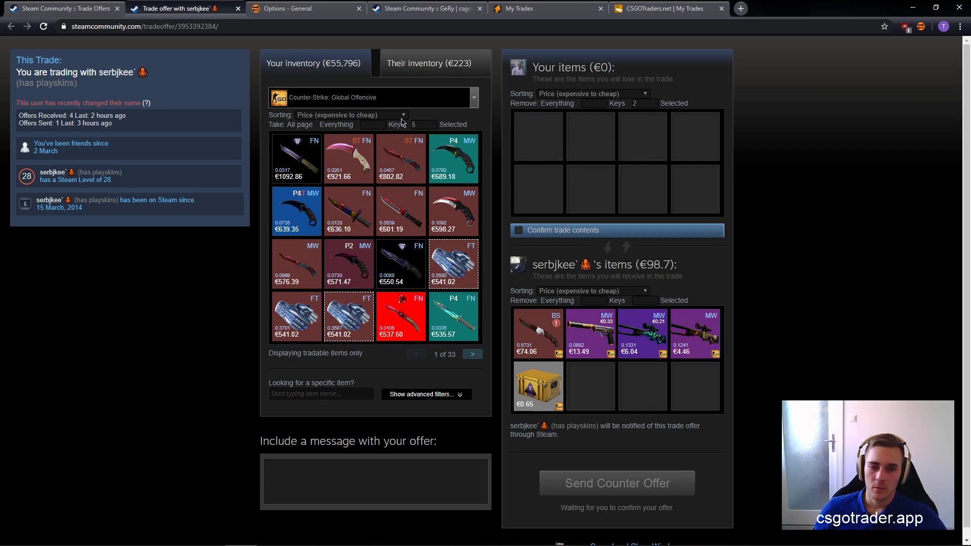
pyautogui.click(300, 8)
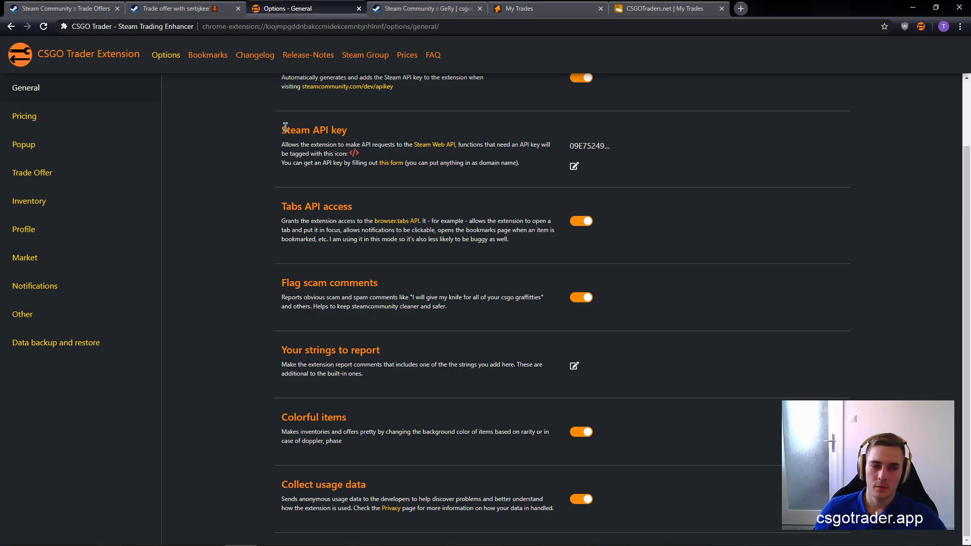
pyautogui.click(42, 180)
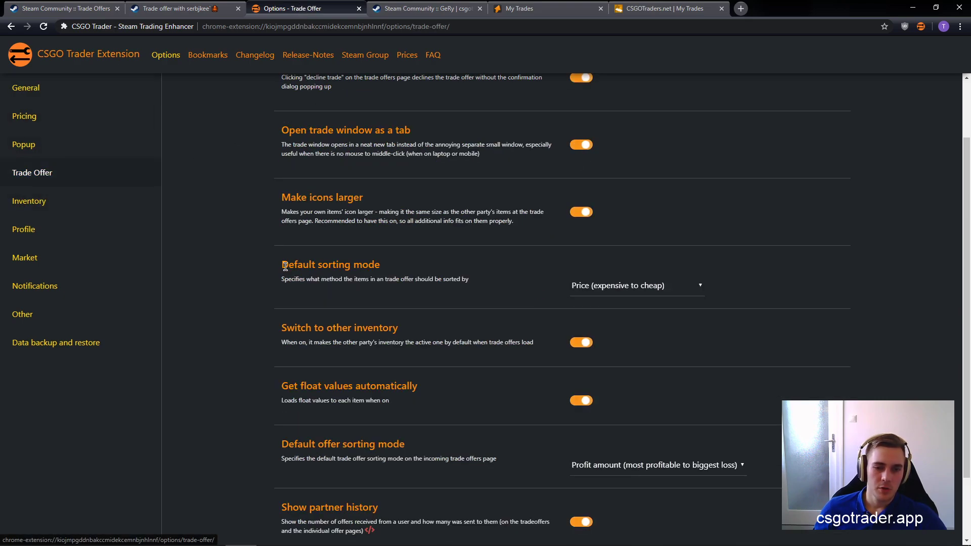
pyautogui.scroll(2, 197, 259)
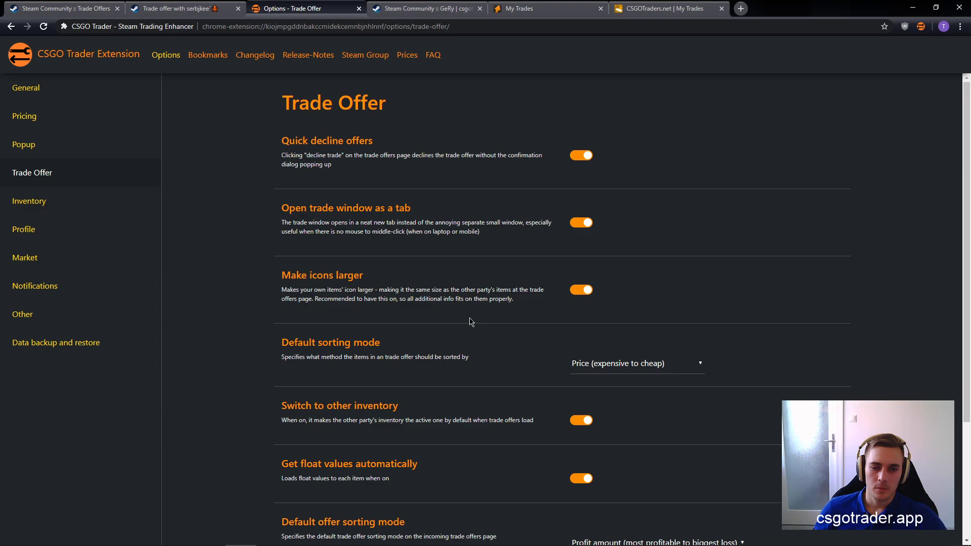
pyautogui.scroll(-2, 469, 322)
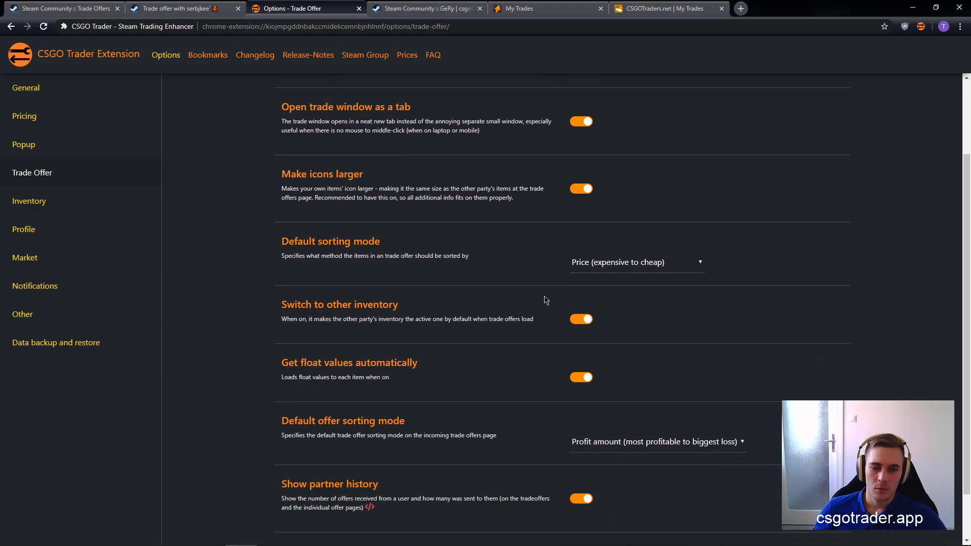
pyautogui.click(625, 265)
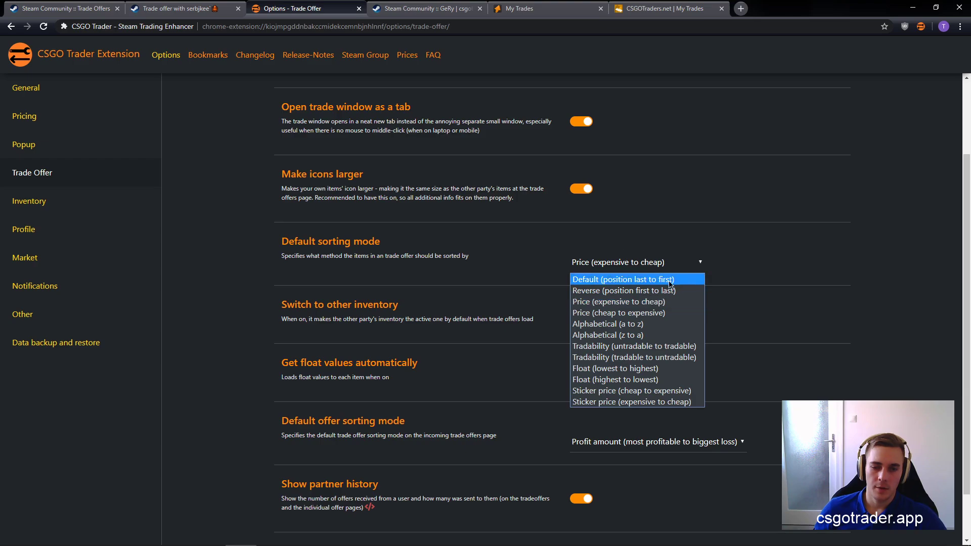
pyautogui.click(654, 303)
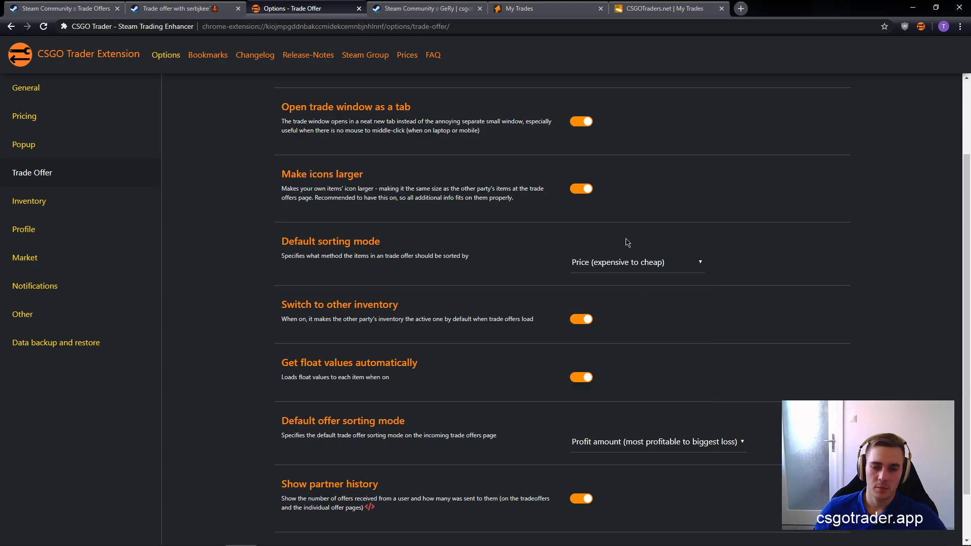
pyautogui.click(192, 8)
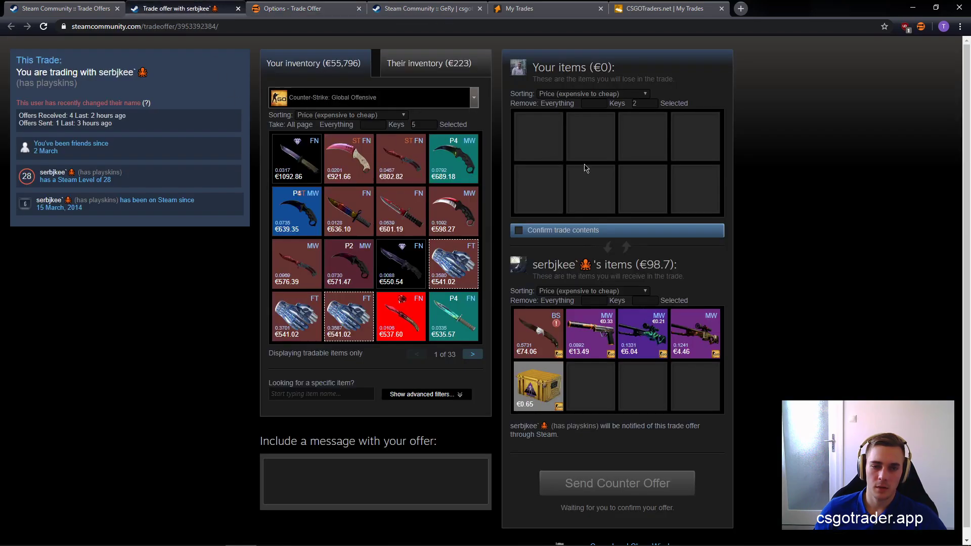
# - Reload the offer, page four pages forward and back through their inventory, then return to Trade Offer options
pyautogui.press('F5')
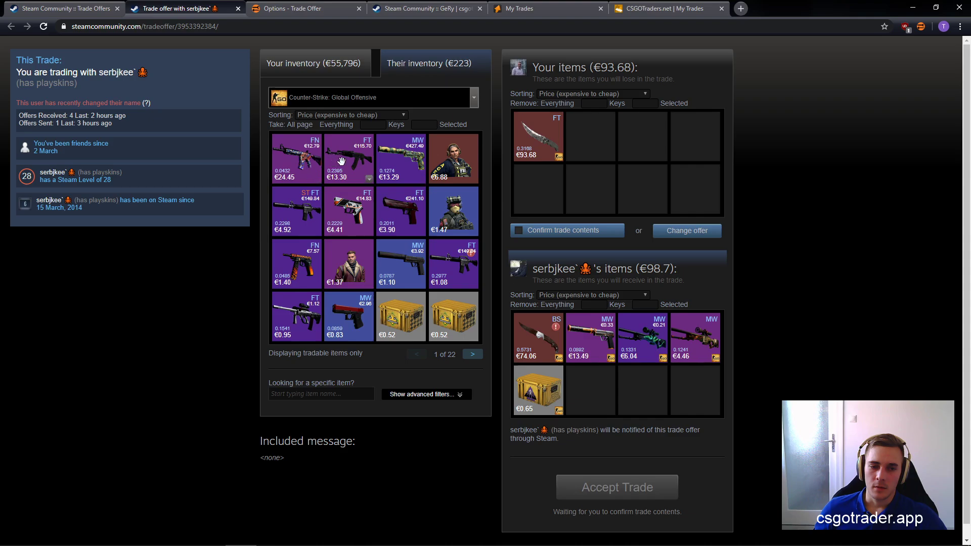
pyautogui.click(477, 355)
pyautogui.click(473, 355)
pyautogui.click(473, 355)
pyautogui.click(473, 354)
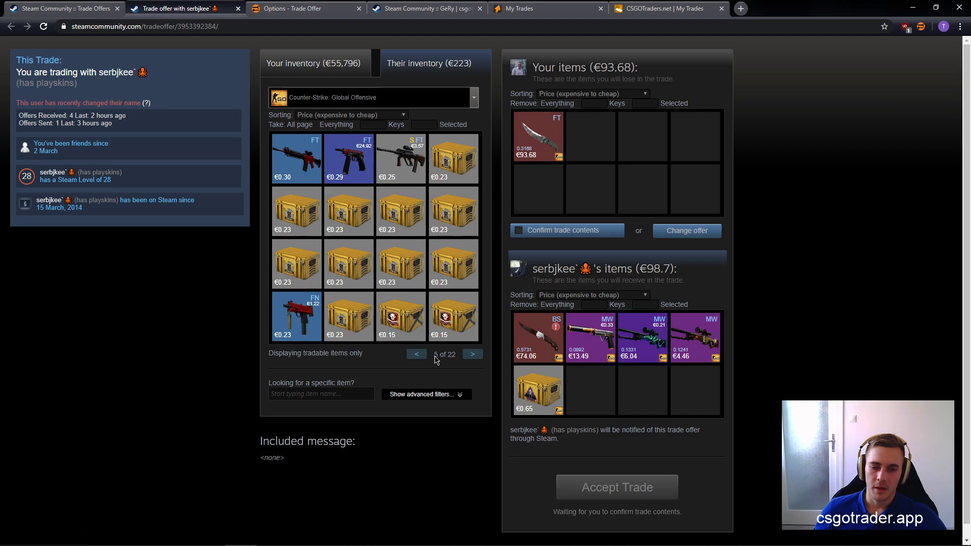
pyautogui.click(417, 355)
pyautogui.click(417, 355)
pyautogui.click(417, 355)
pyautogui.click(416, 354)
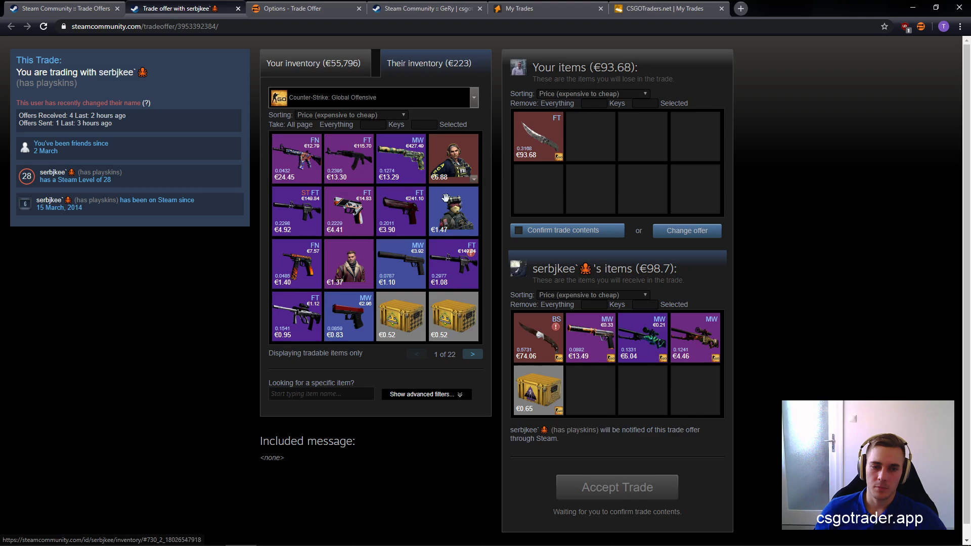
pyautogui.click(324, 8)
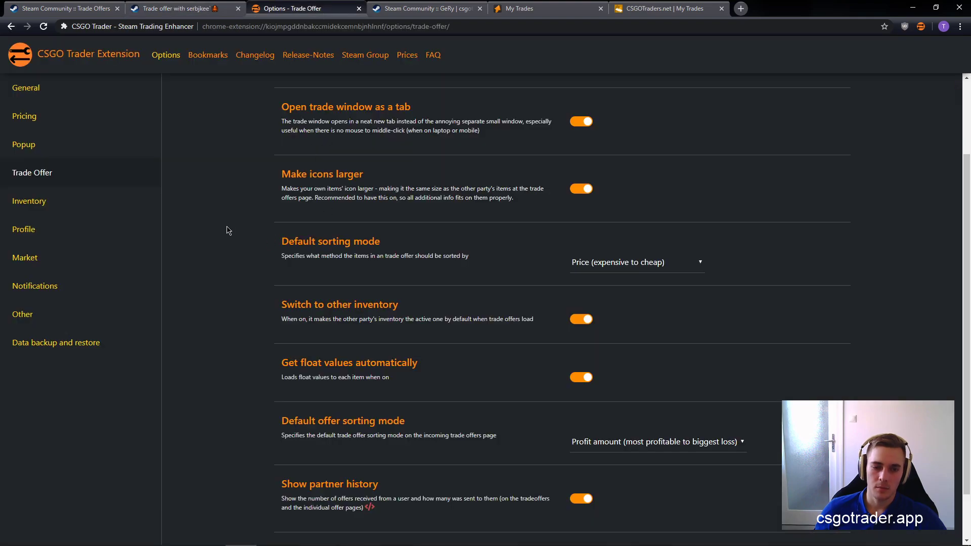
# - Open the top incoming trade offer in its own tab and toggle between your and their inventory
pyautogui.scroll(-1, 227, 230)
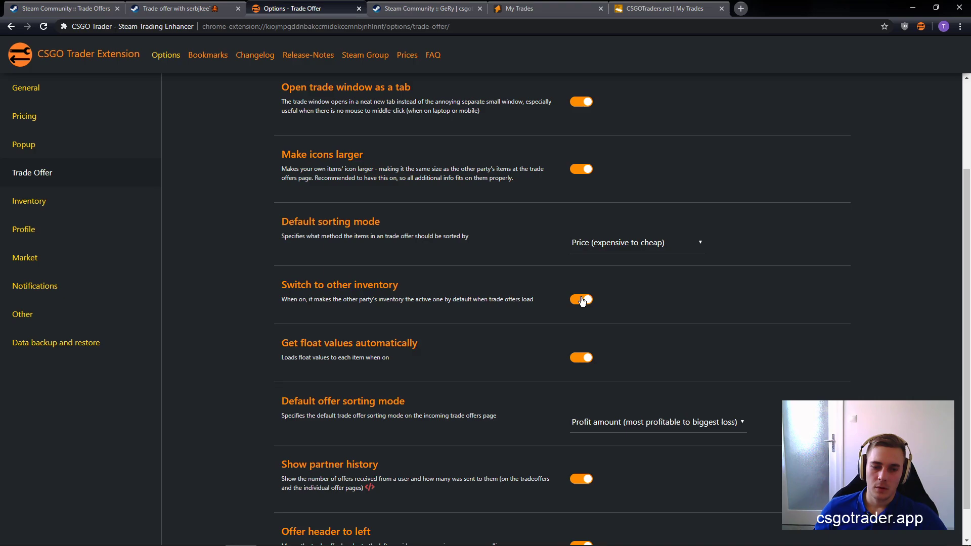
pyautogui.click(61, 9)
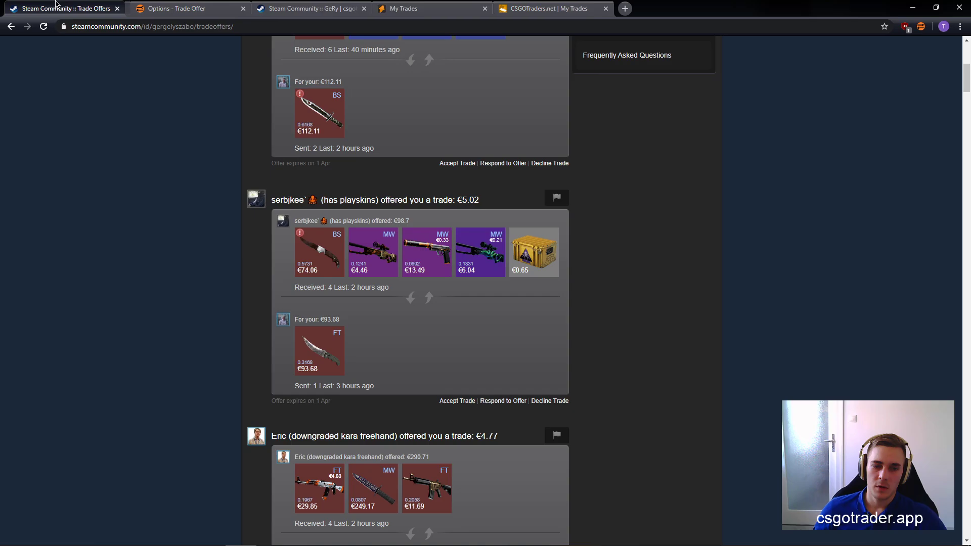
pyautogui.click(511, 296)
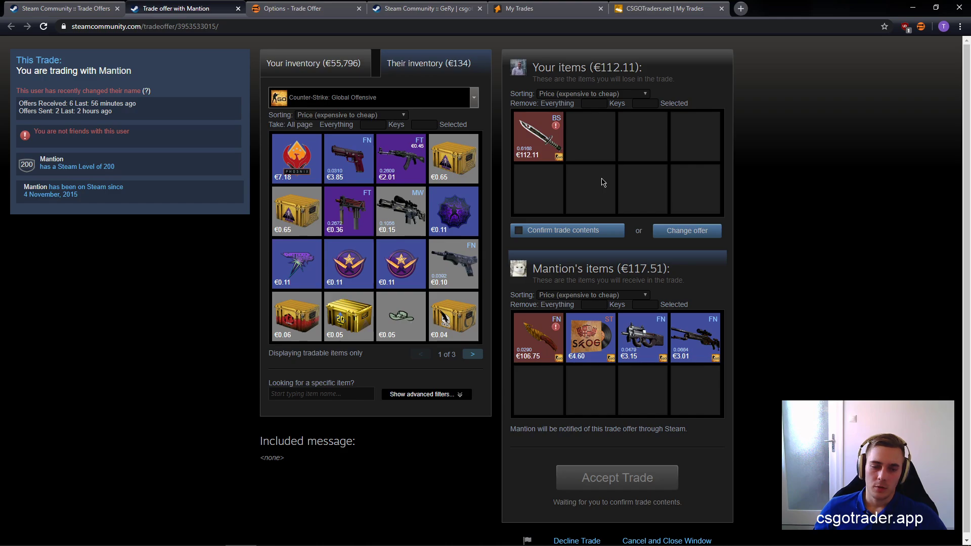
pyautogui.click(306, 60)
pyautogui.click(426, 65)
pyautogui.click(362, 71)
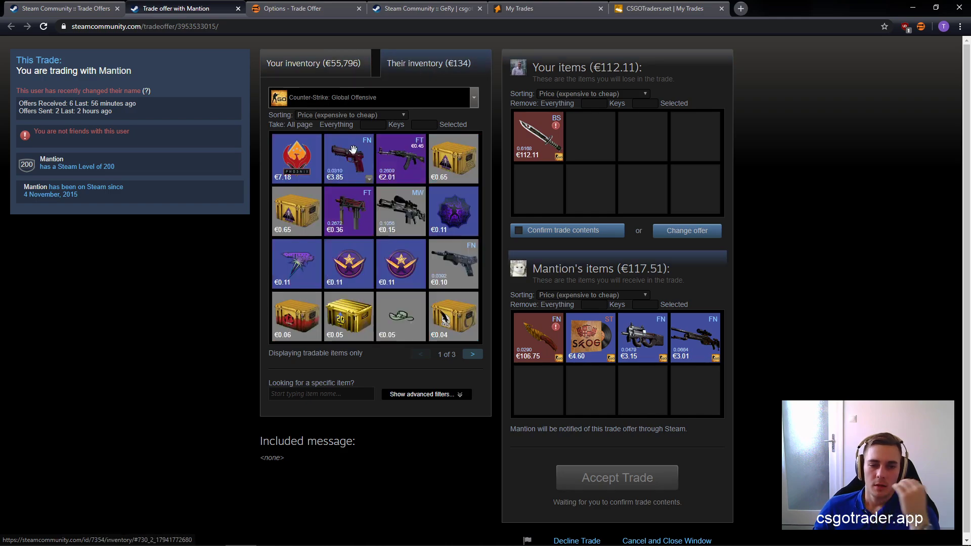
pyautogui.click(435, 68)
# - Highlight the float values, default sorting and incoming offers text in Trade Offer settings, then return to incoming offers
pyautogui.click(290, 5)
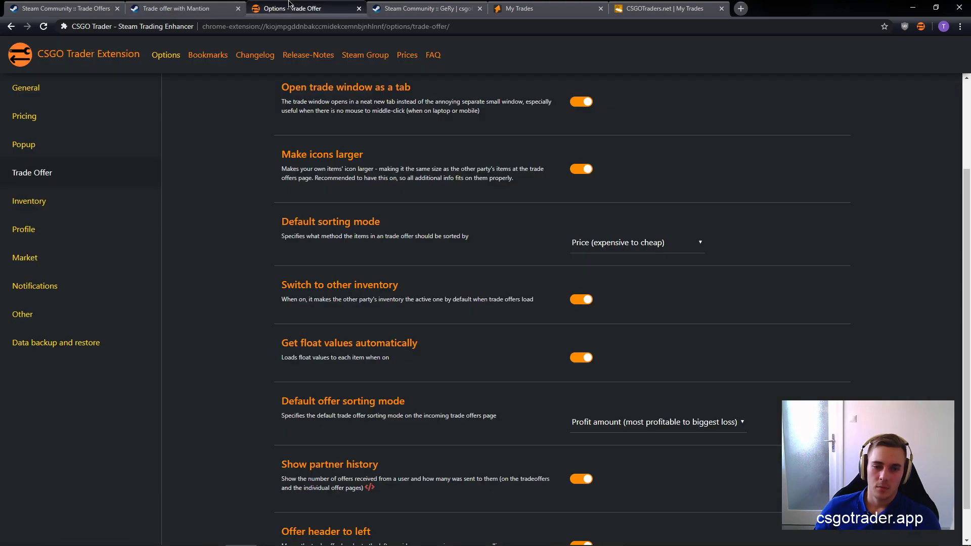
pyautogui.scroll(-1, 276, 227)
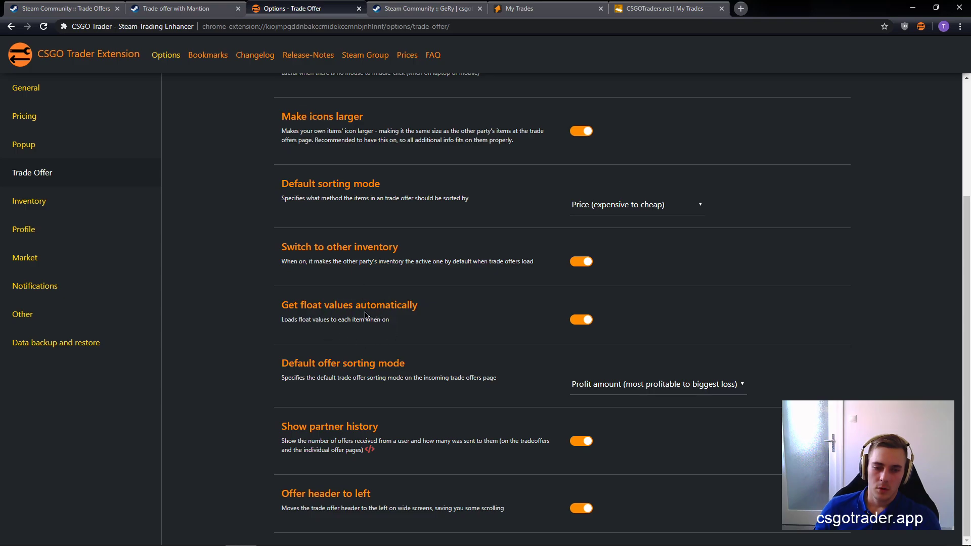
pyautogui.moveTo(301, 305); pyautogui.dragTo(360, 306)
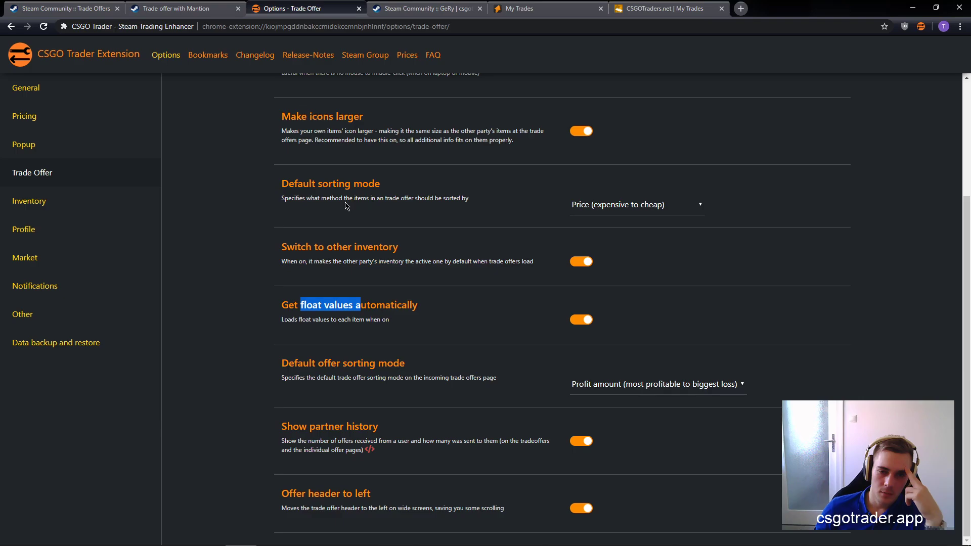
pyautogui.moveTo(349, 201); pyautogui.dragTo(428, 205)
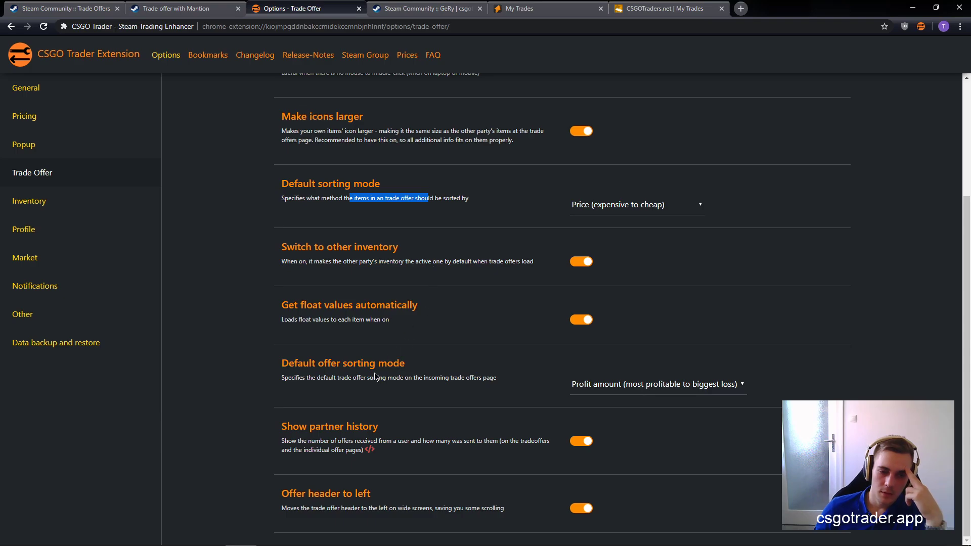
pyautogui.moveTo(414, 378); pyautogui.dragTo(480, 378)
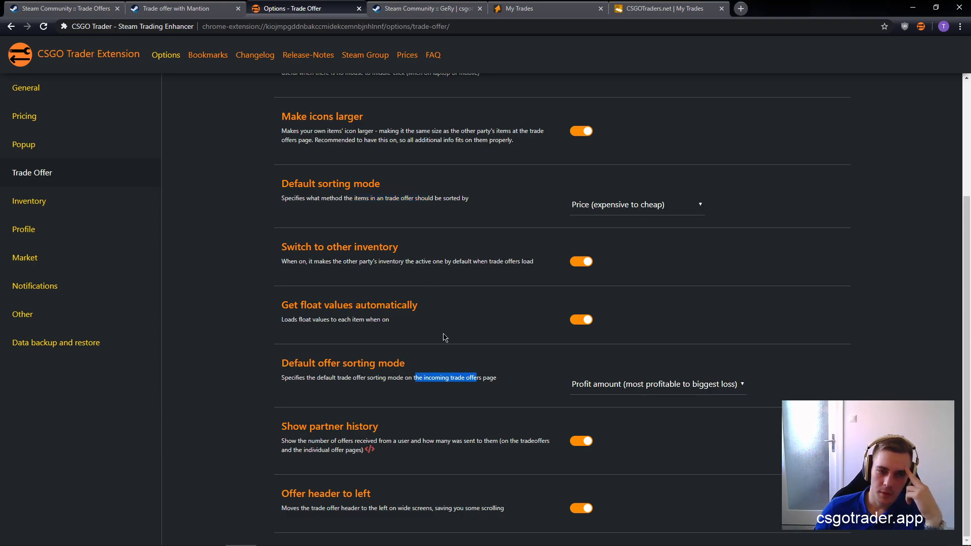
pyautogui.hotkey('ctrl', '1')
pyautogui.scroll(3, 91, 217)
# - Keep the trade offers sorted by Profit amount and reload the page
pyautogui.click(355, 201)
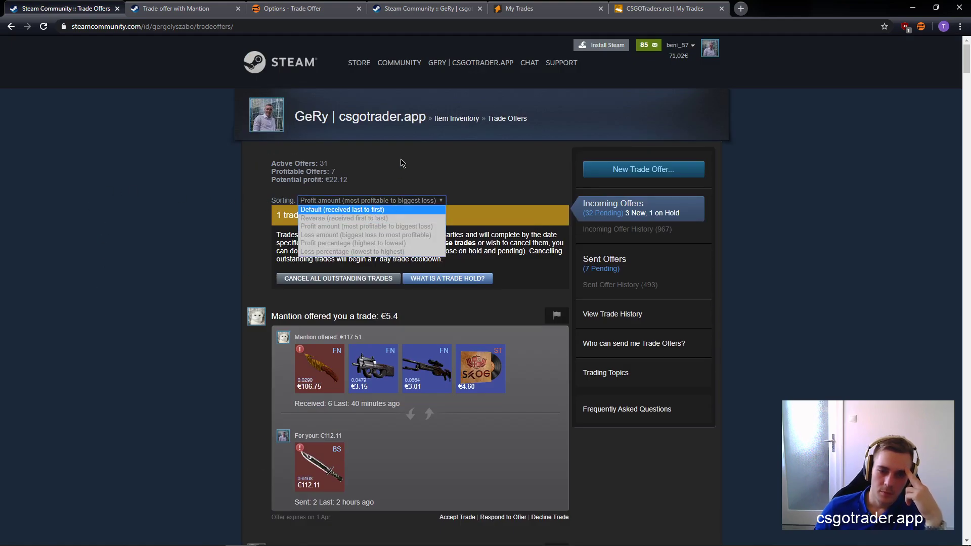
pyautogui.click(384, 227)
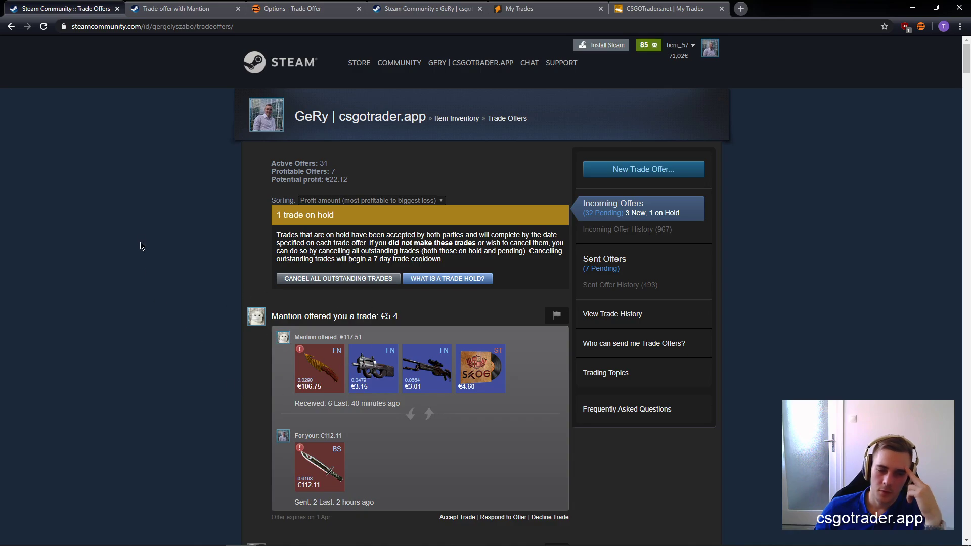
pyautogui.press('F5')
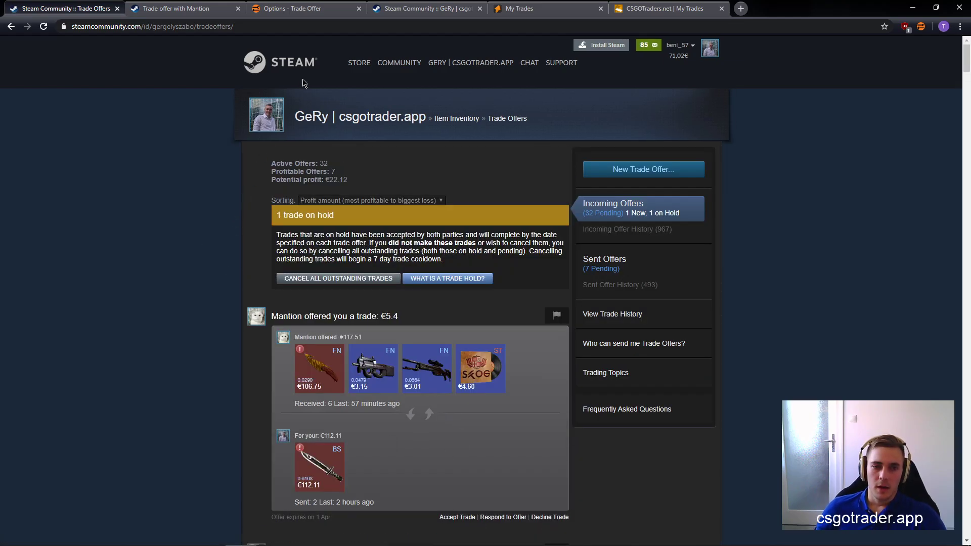
# - Clear the highlighted settings text, scroll the offers list, and bring up the open trade offer with the partner
pyautogui.click(326, 5)
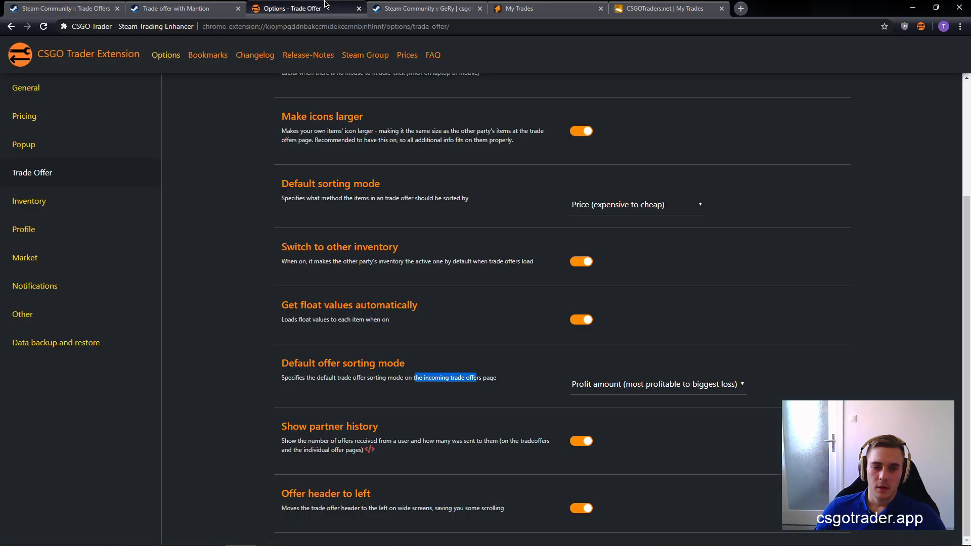
pyautogui.click(224, 261)
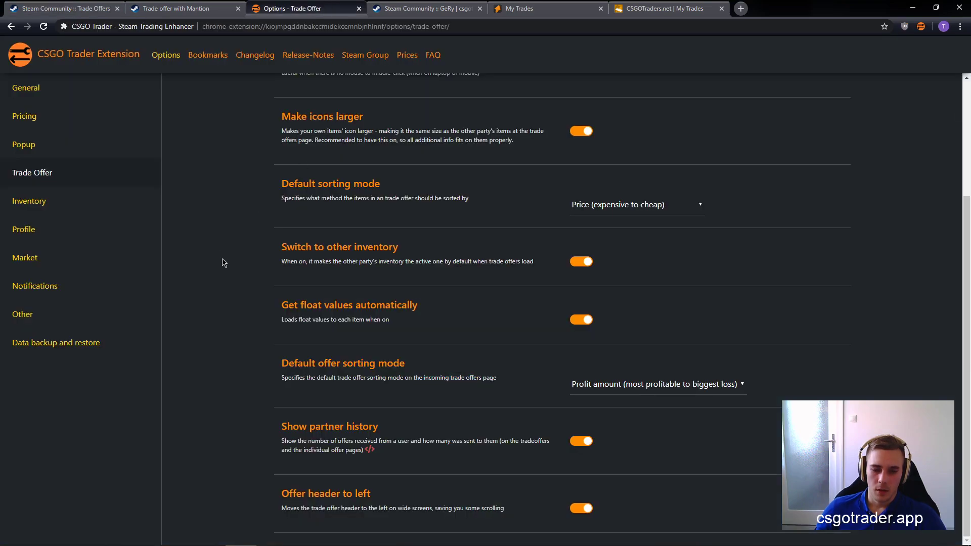
pyautogui.hotkey('ctrl', '1')
pyautogui.scroll(-15, 167, 325)
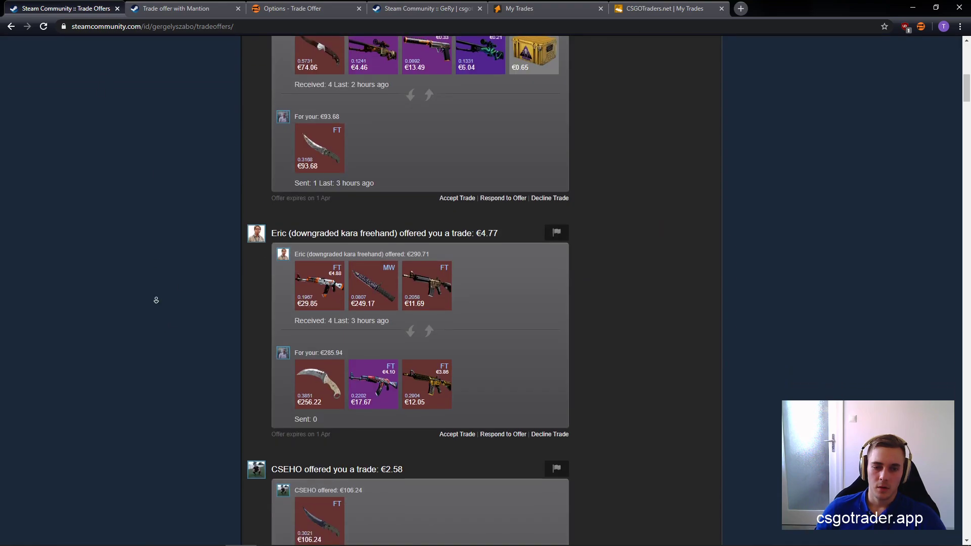
pyautogui.scroll(-5, 160, 330)
pyautogui.scroll(-5, 163, 373)
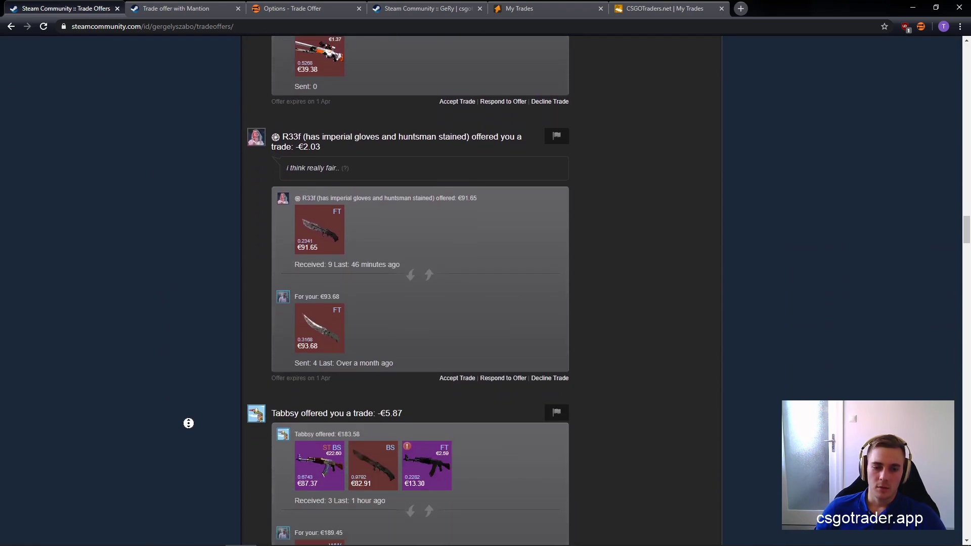
pyautogui.scroll(20, 188, 423)
pyautogui.click(174, 9)
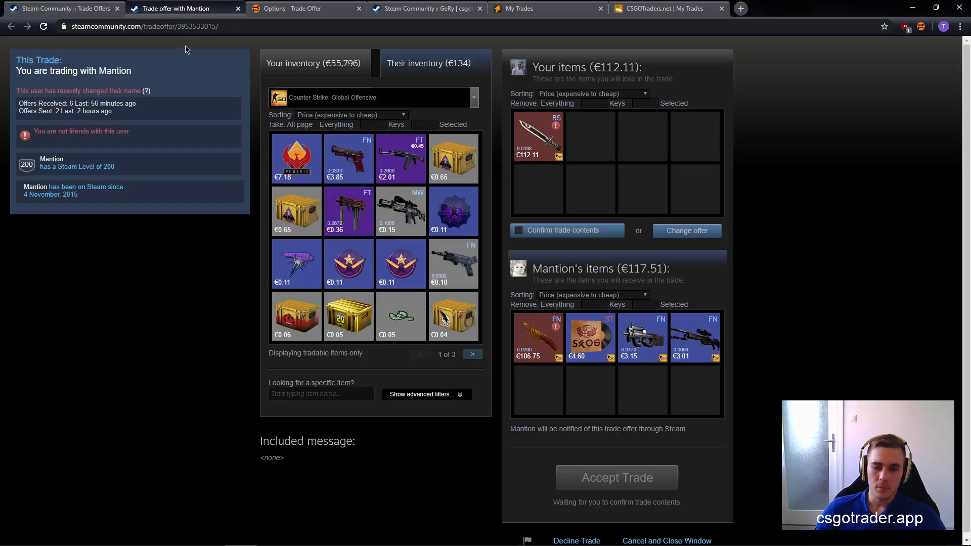
# - Mass-list the five selected inventory items on the market
pyautogui.click(415, 7)
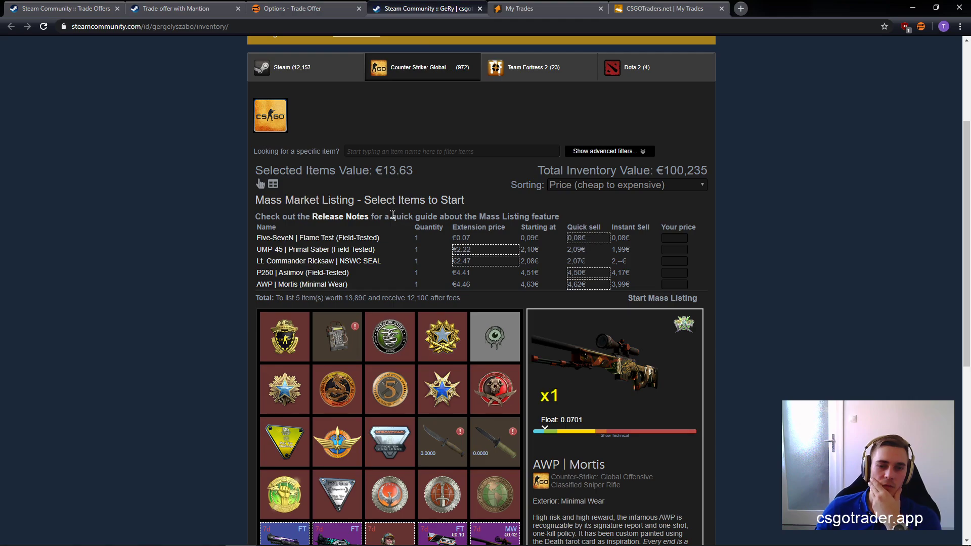
pyautogui.click(664, 299)
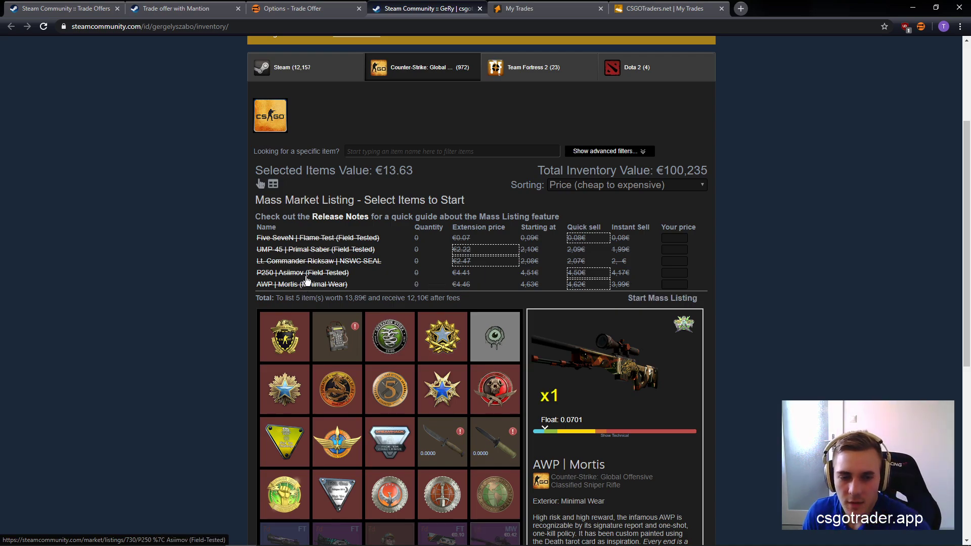
pyautogui.scroll(-1, 155, 279)
pyautogui.scroll(4, 154, 279)
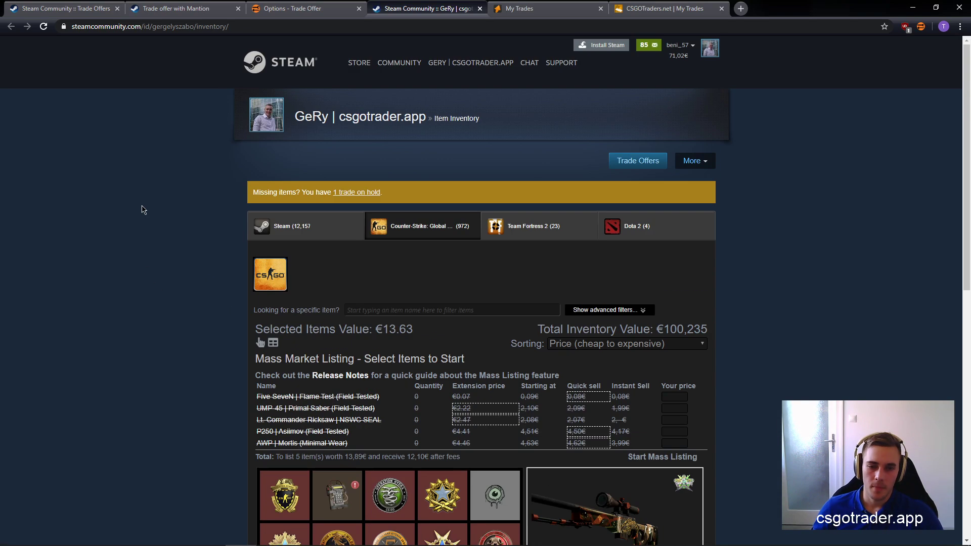
# - Check the open trade offer and inventory page, then return to the extension's options
pyautogui.click(197, 8)
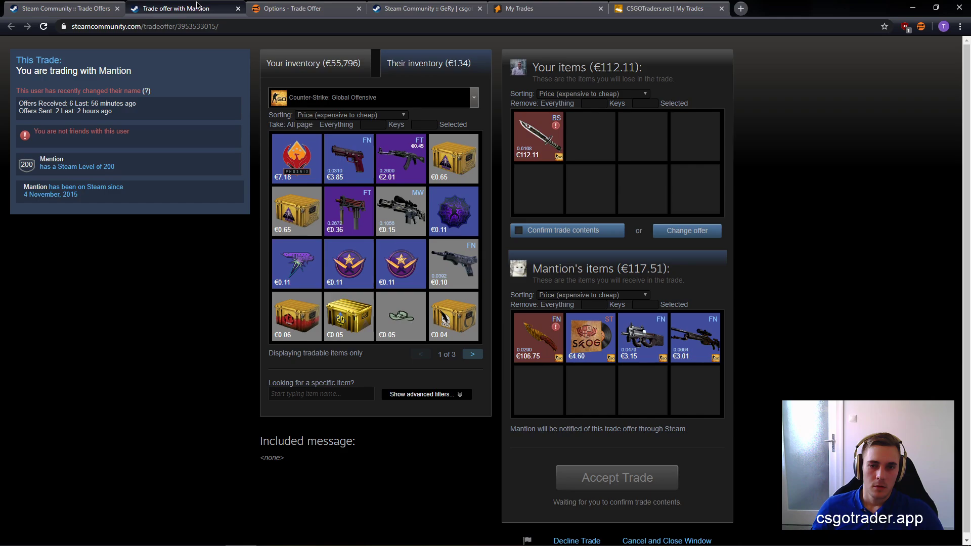
pyautogui.click(406, 15)
pyautogui.moveTo(397, 60)
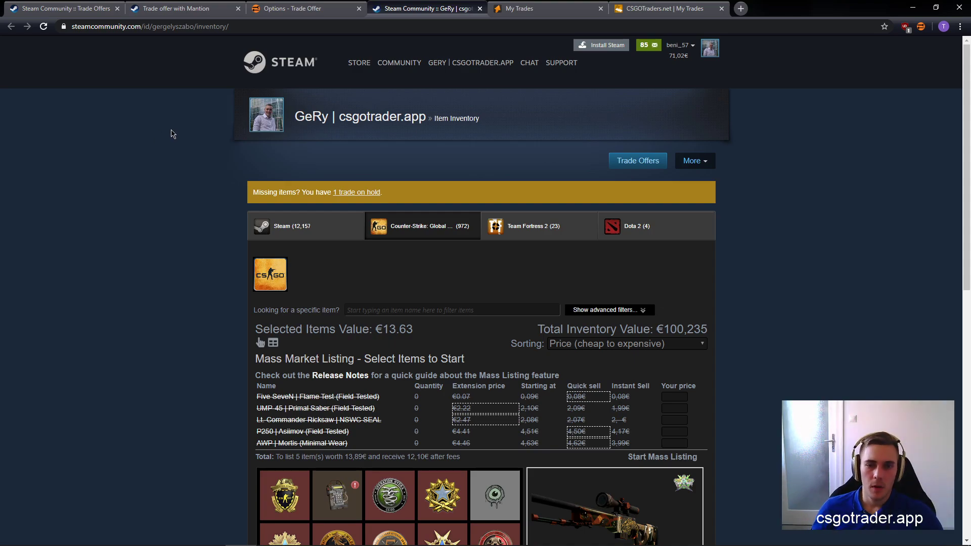
pyautogui.click(314, 5)
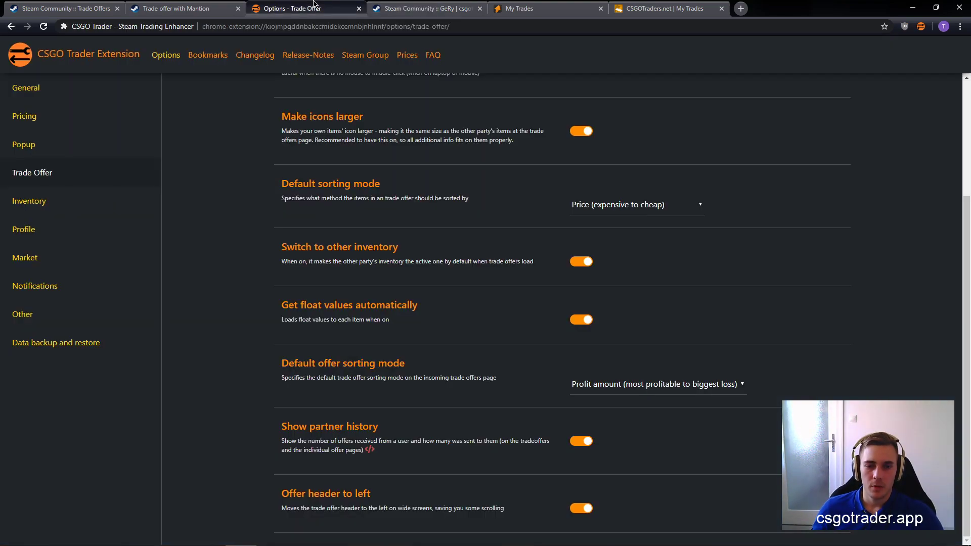
# - Open csgotrader.app from the options header logo and scroll through its About page feature list
pyautogui.click(91, 57)
pyautogui.scroll(-12, 223, 184)
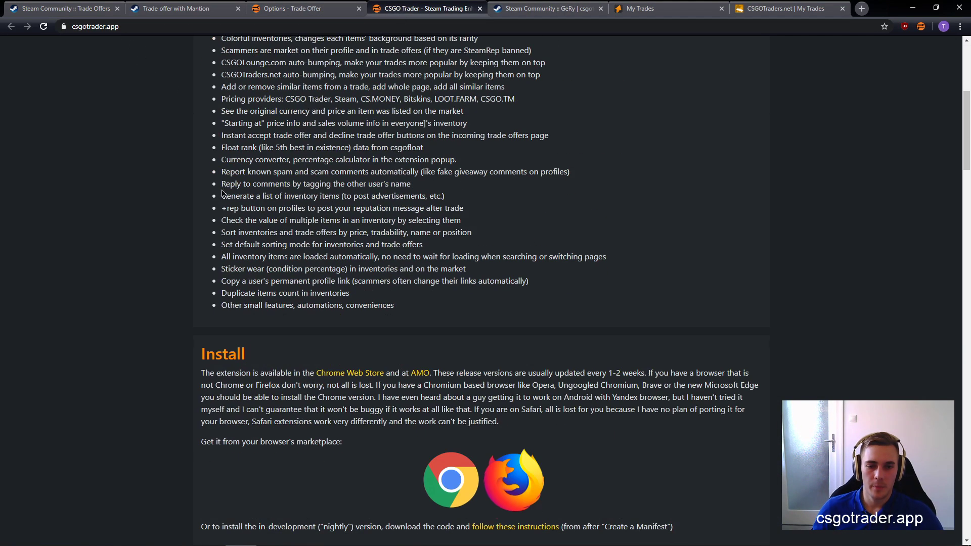
pyautogui.scroll(12, 138, 287)
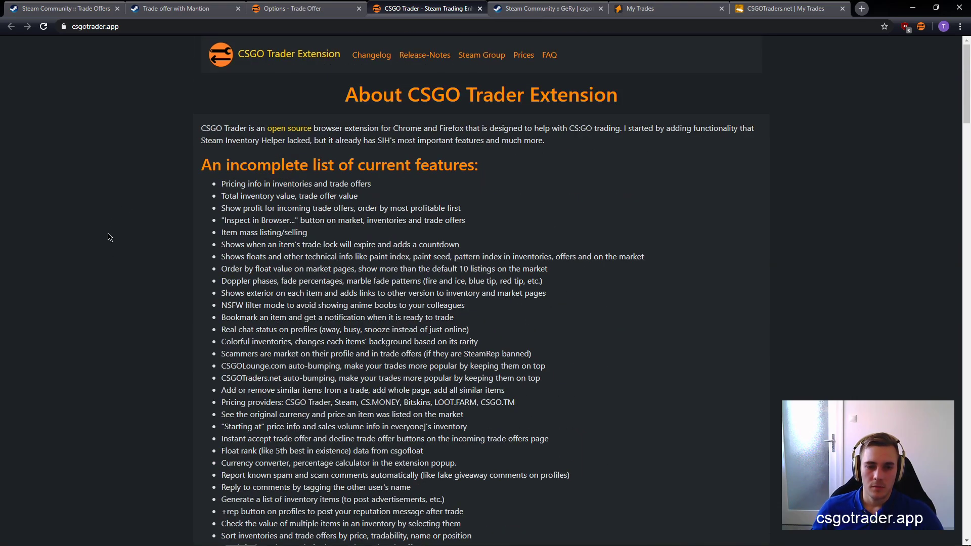
pyautogui.scroll(-5, 107, 252)
pyautogui.scroll(5, 106, 268)
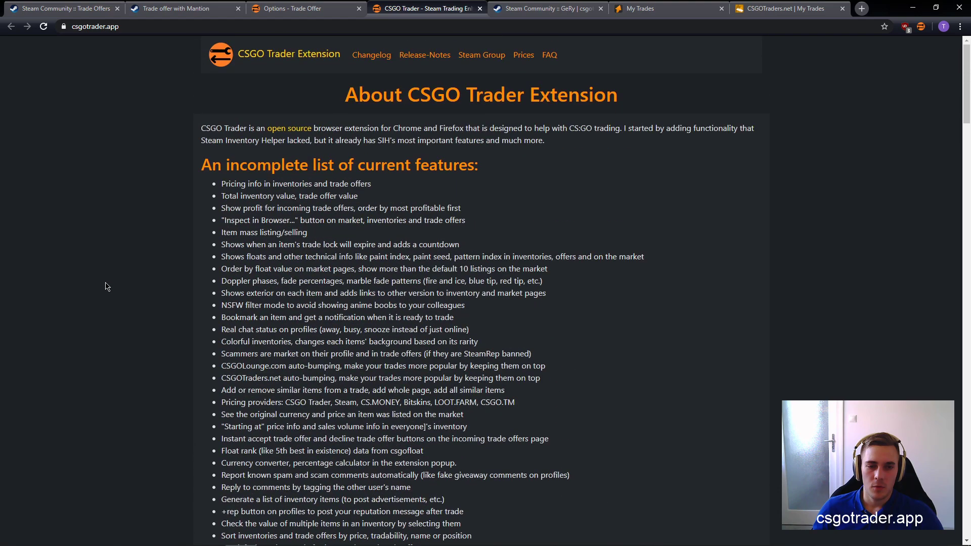
pyautogui.scroll(-5, 201, 222)
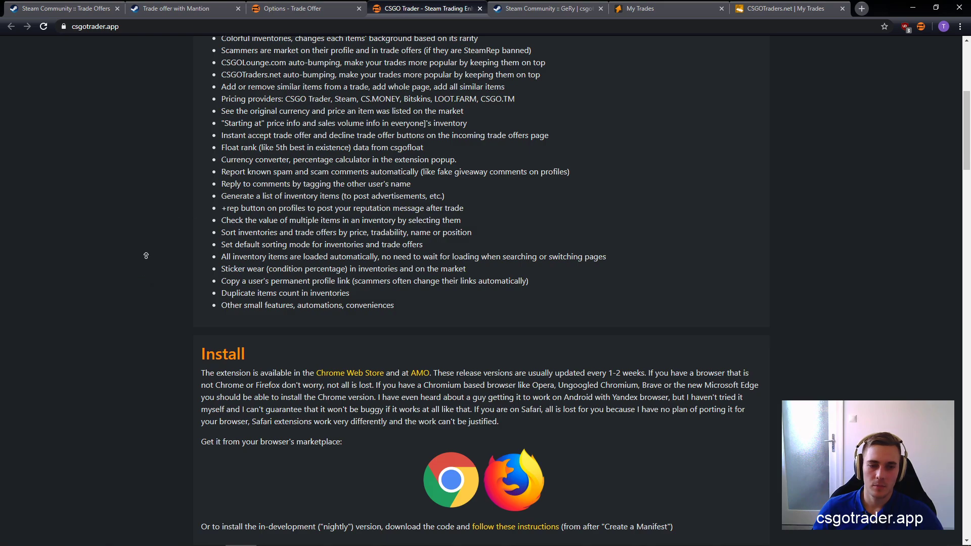
pyautogui.scroll(5, 147, 244)
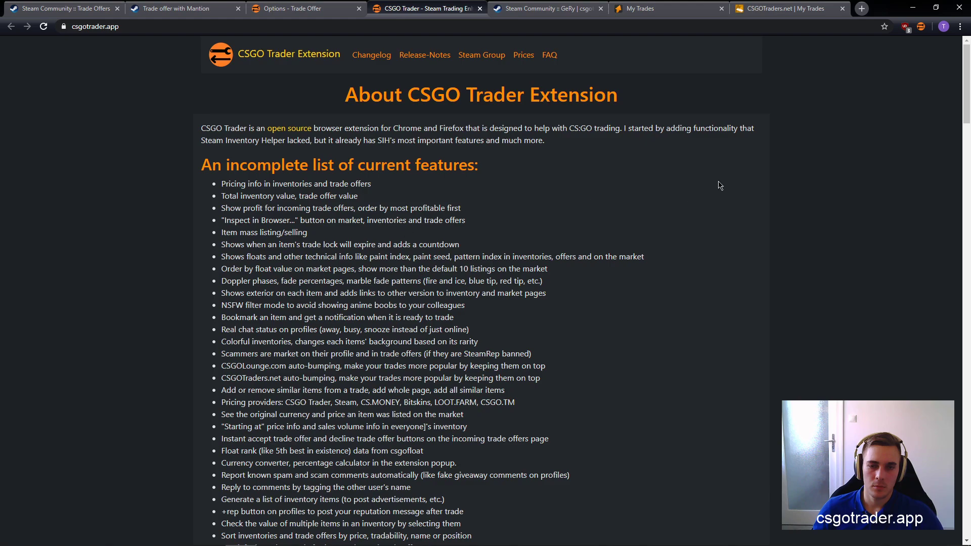
pyautogui.scroll(-1, 742, 177)
pyautogui.scroll(1, 741, 177)
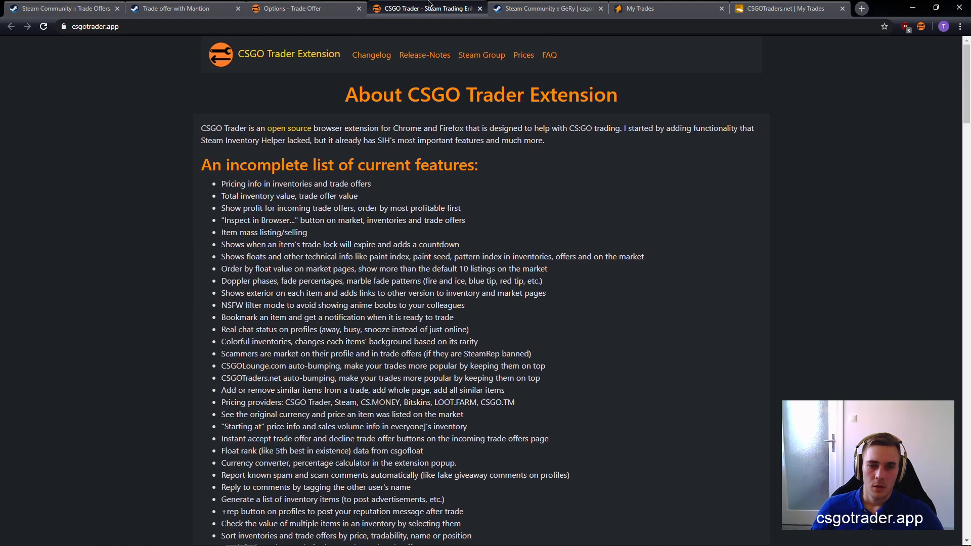
pyautogui.scroll(-5, 444, 138)
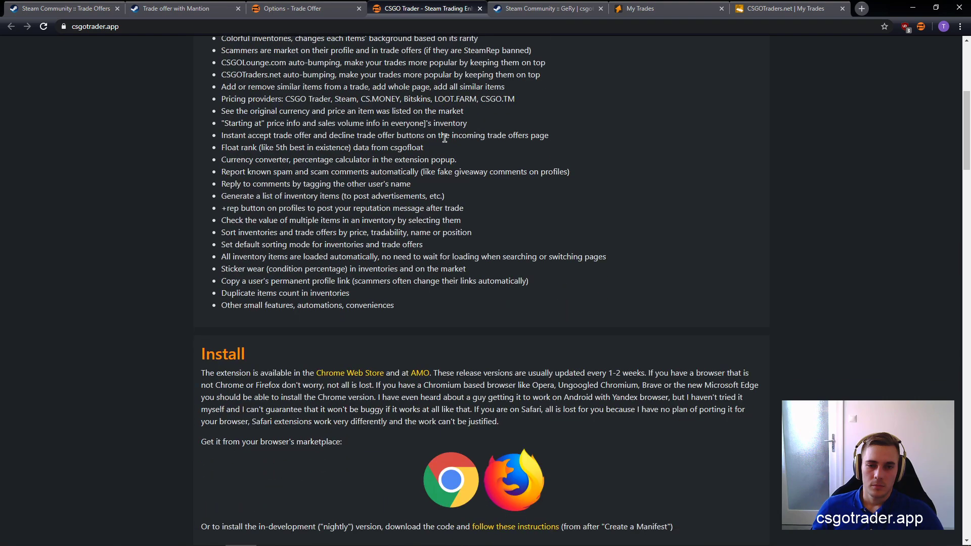
pyautogui.scroll(5, 444, 138)
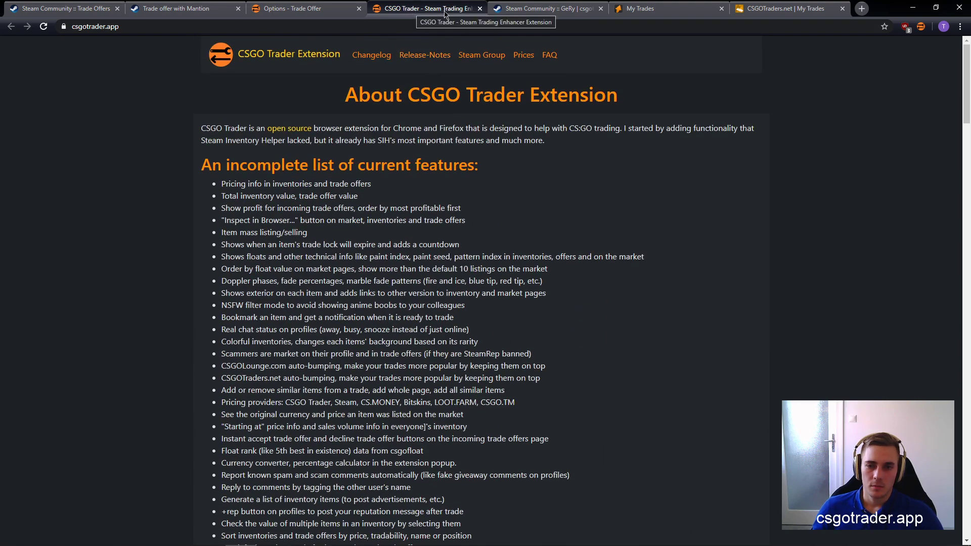